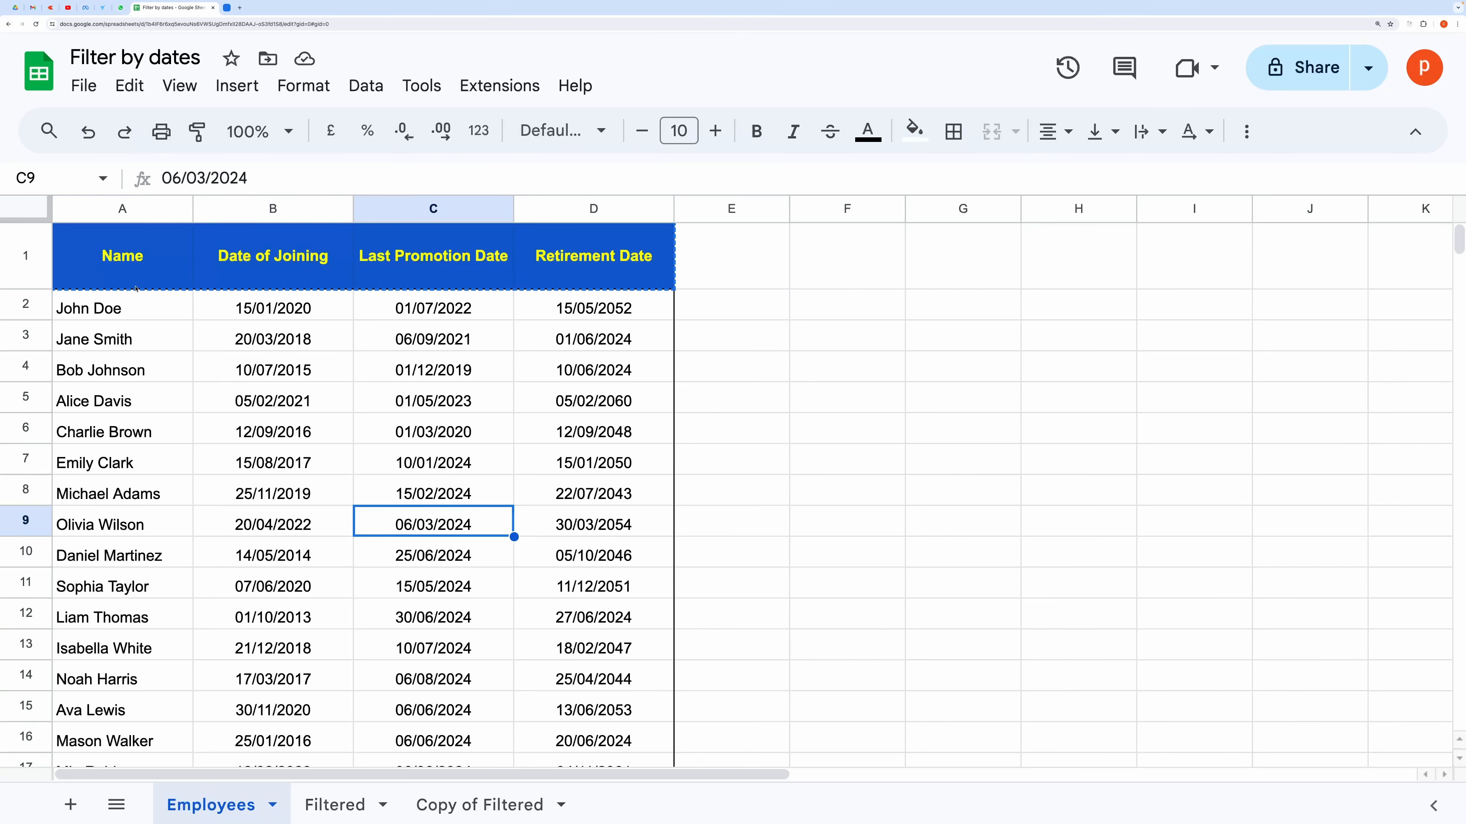
Examine the Employees sheet's Date of Joining, Last Promotion Date and Retirement Date columns and the employee records below the headers
click(304, 205)
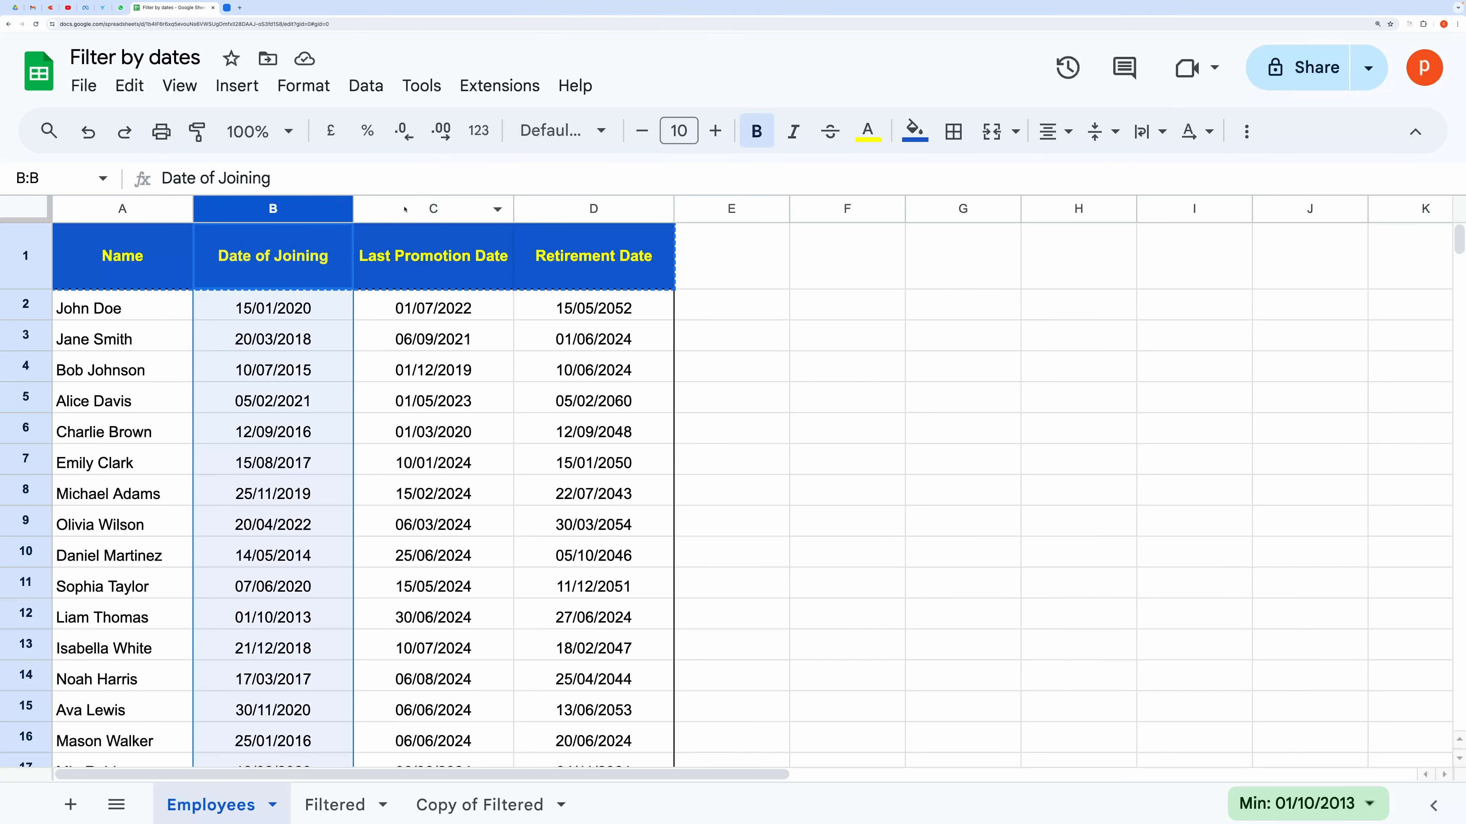
click(437, 203)
click(528, 208)
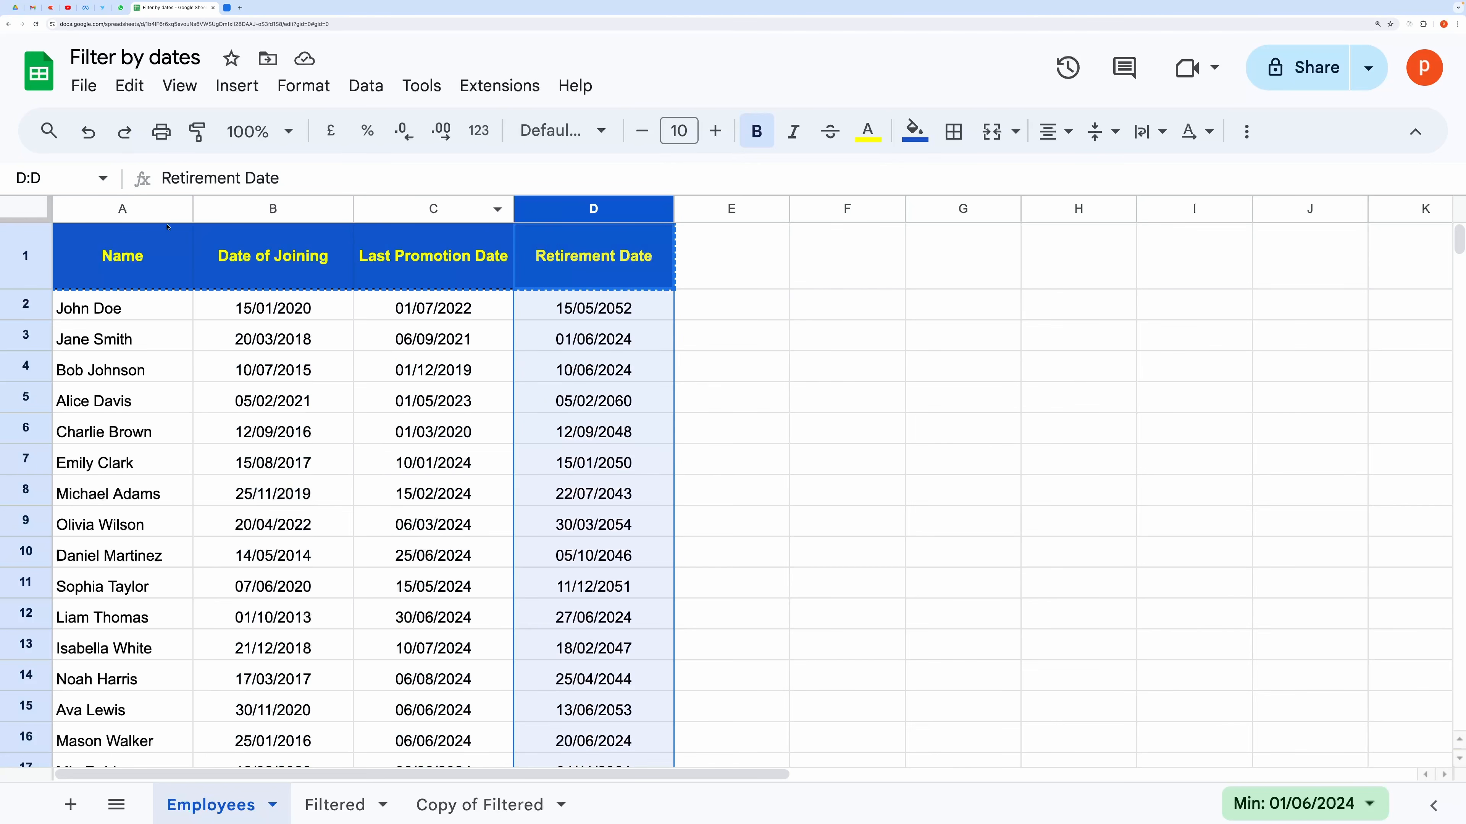
click(165, 371)
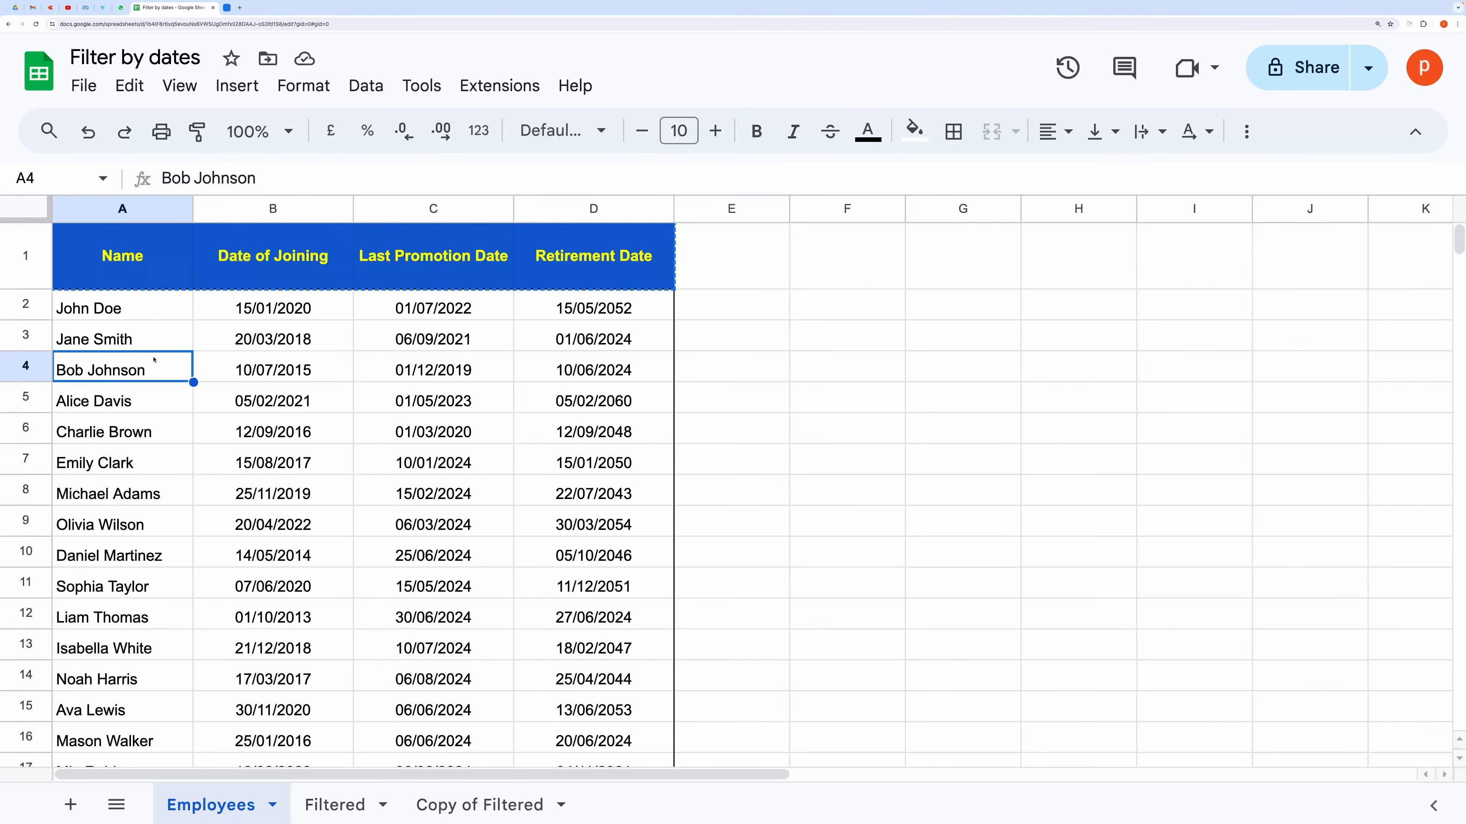
drag(122, 321, 641, 674)
scroll(436, 673, up, 3)
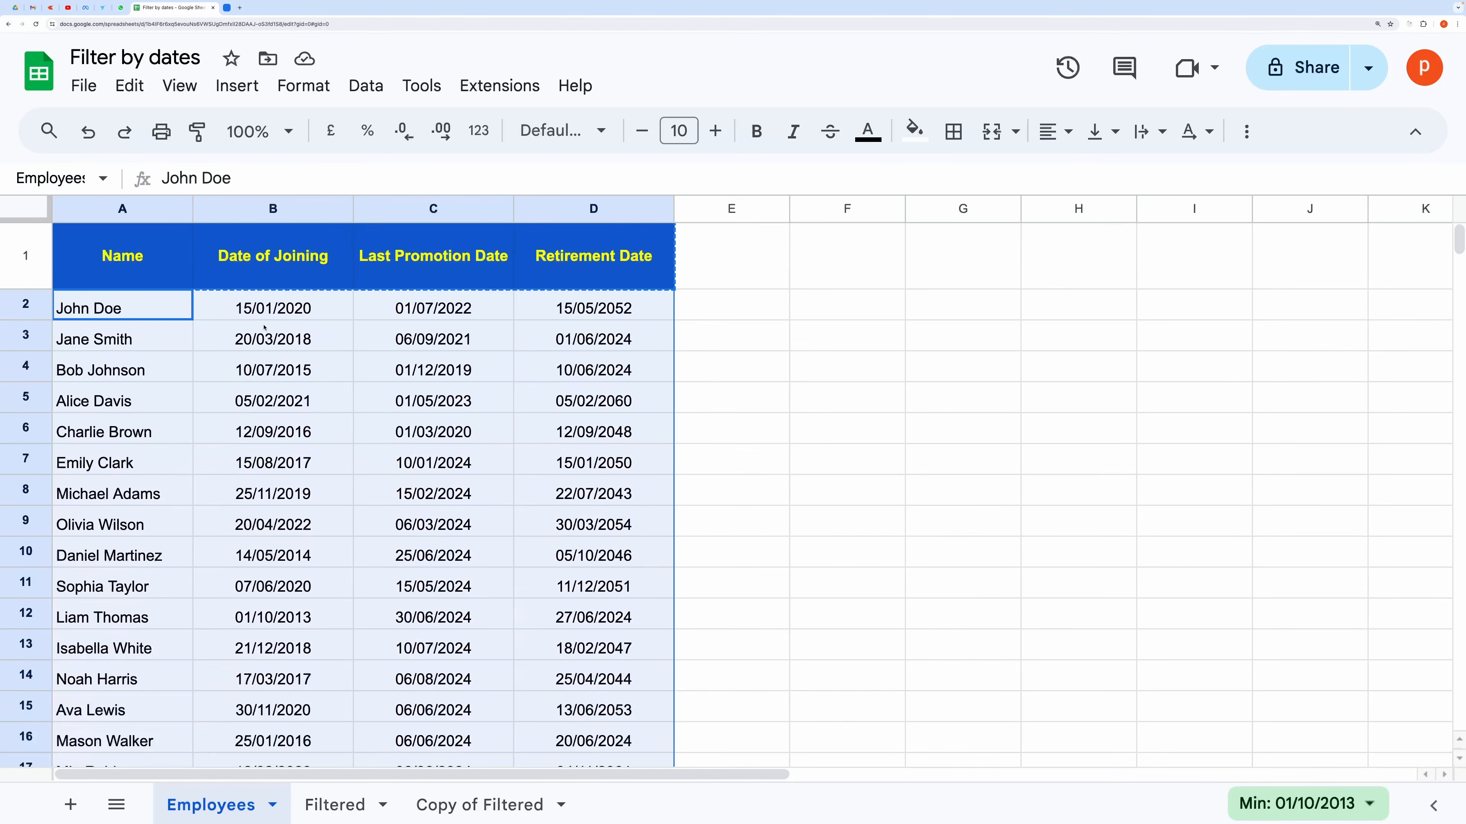
click(262, 332)
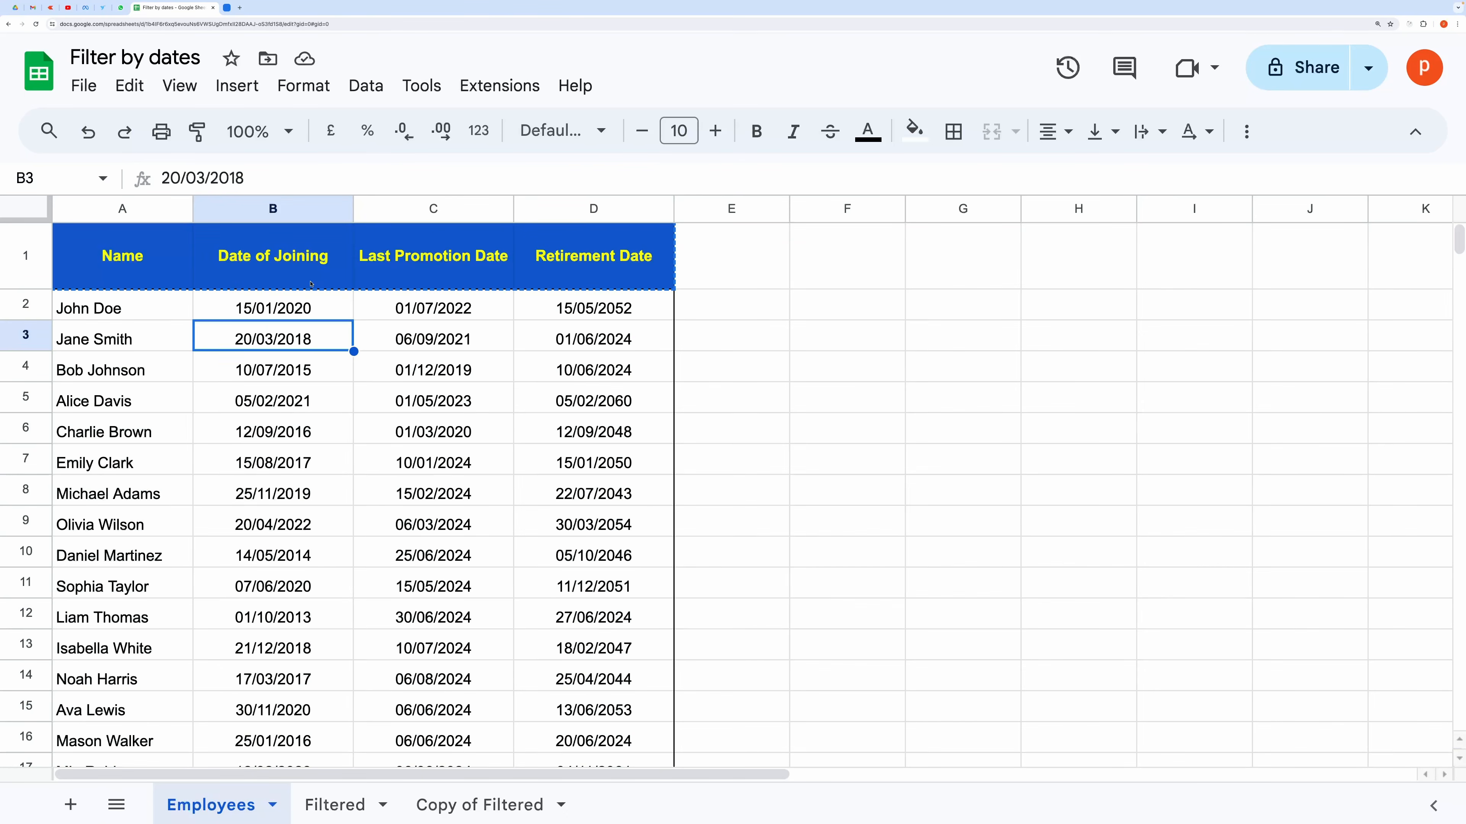
Open the Filtered sheet and inspect its From and To date cells, C2 and E2
click(335, 805)
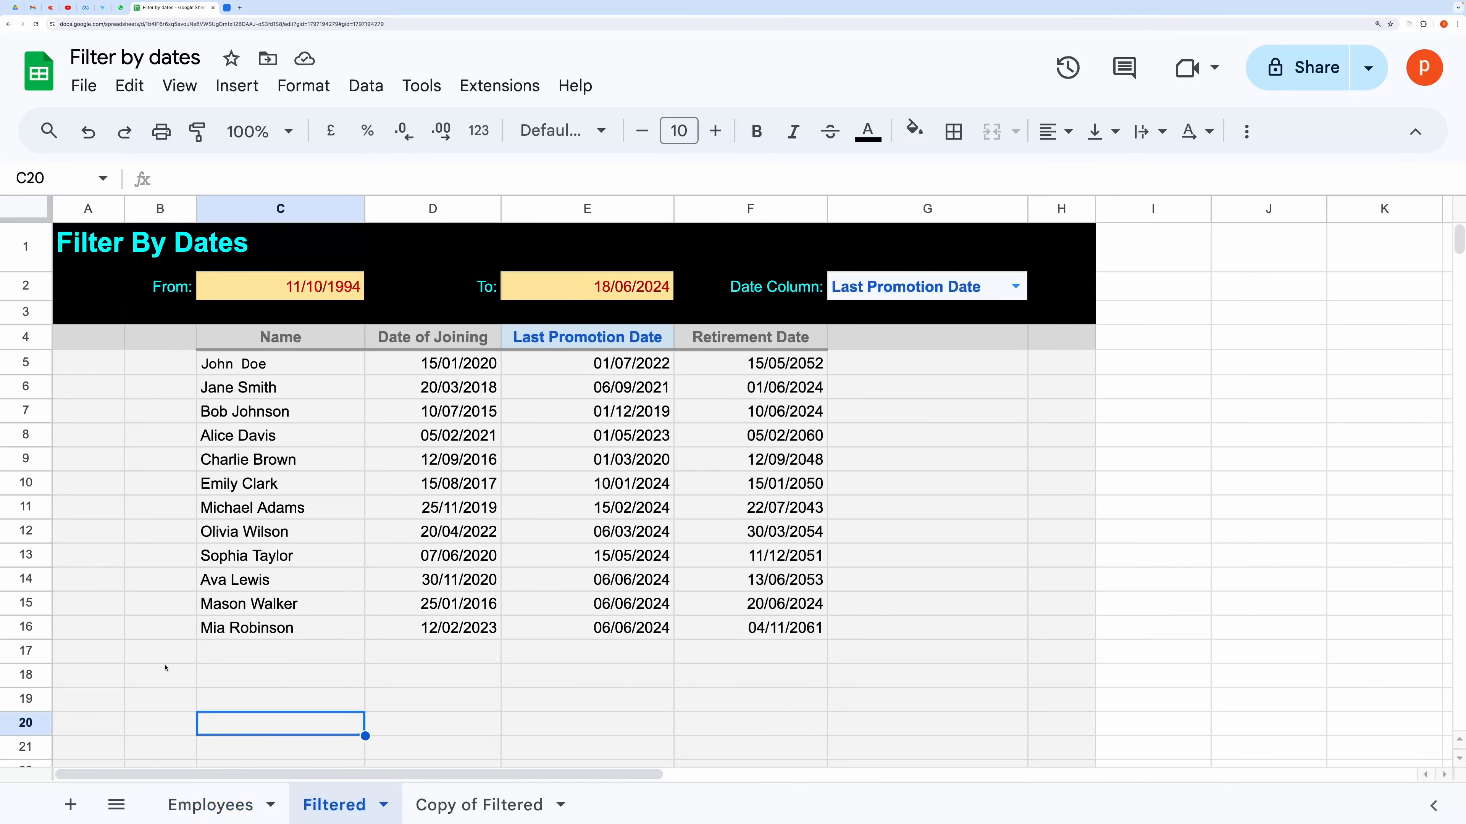
click(305, 283)
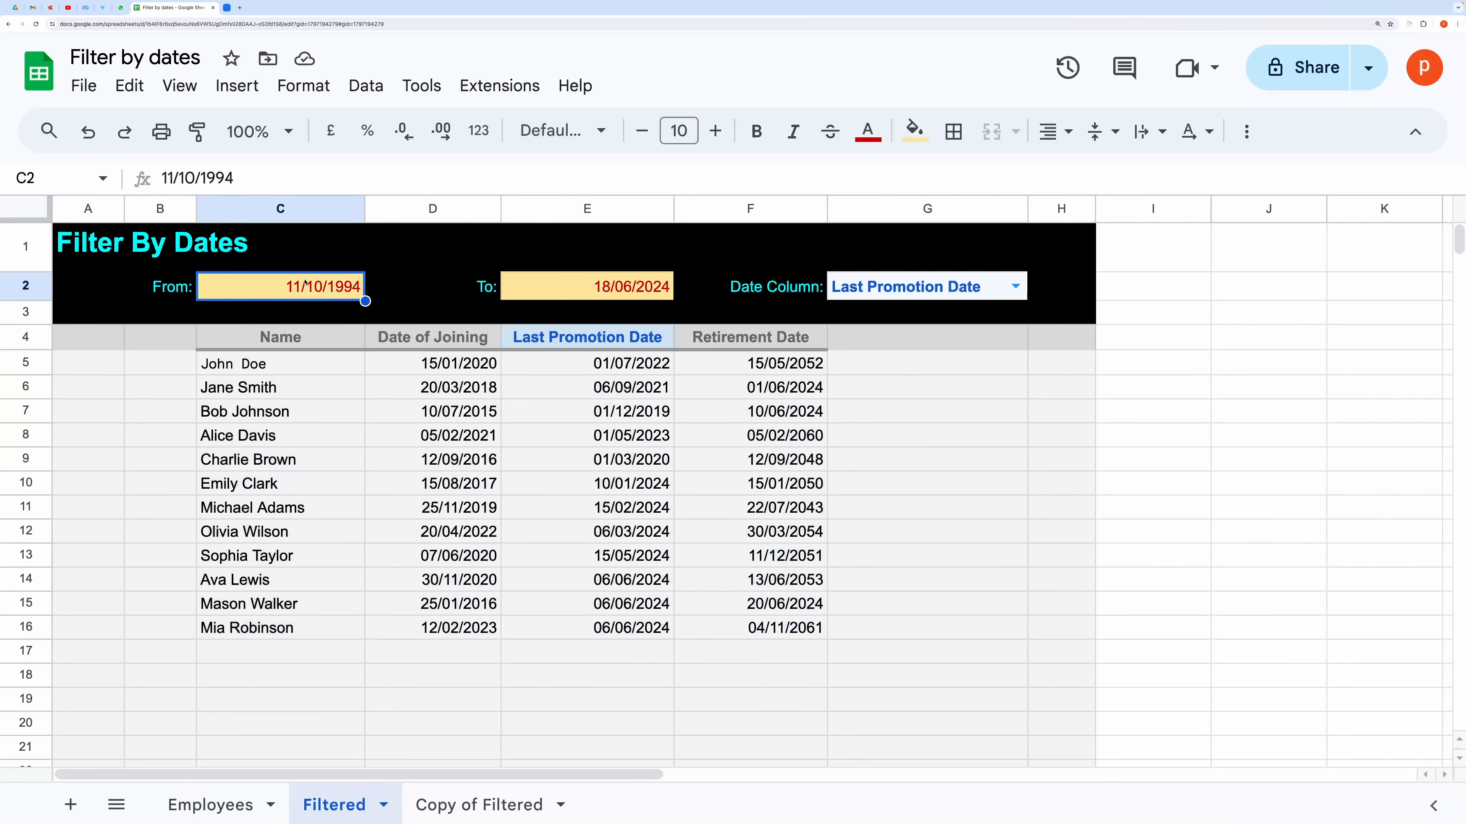
click(520, 284)
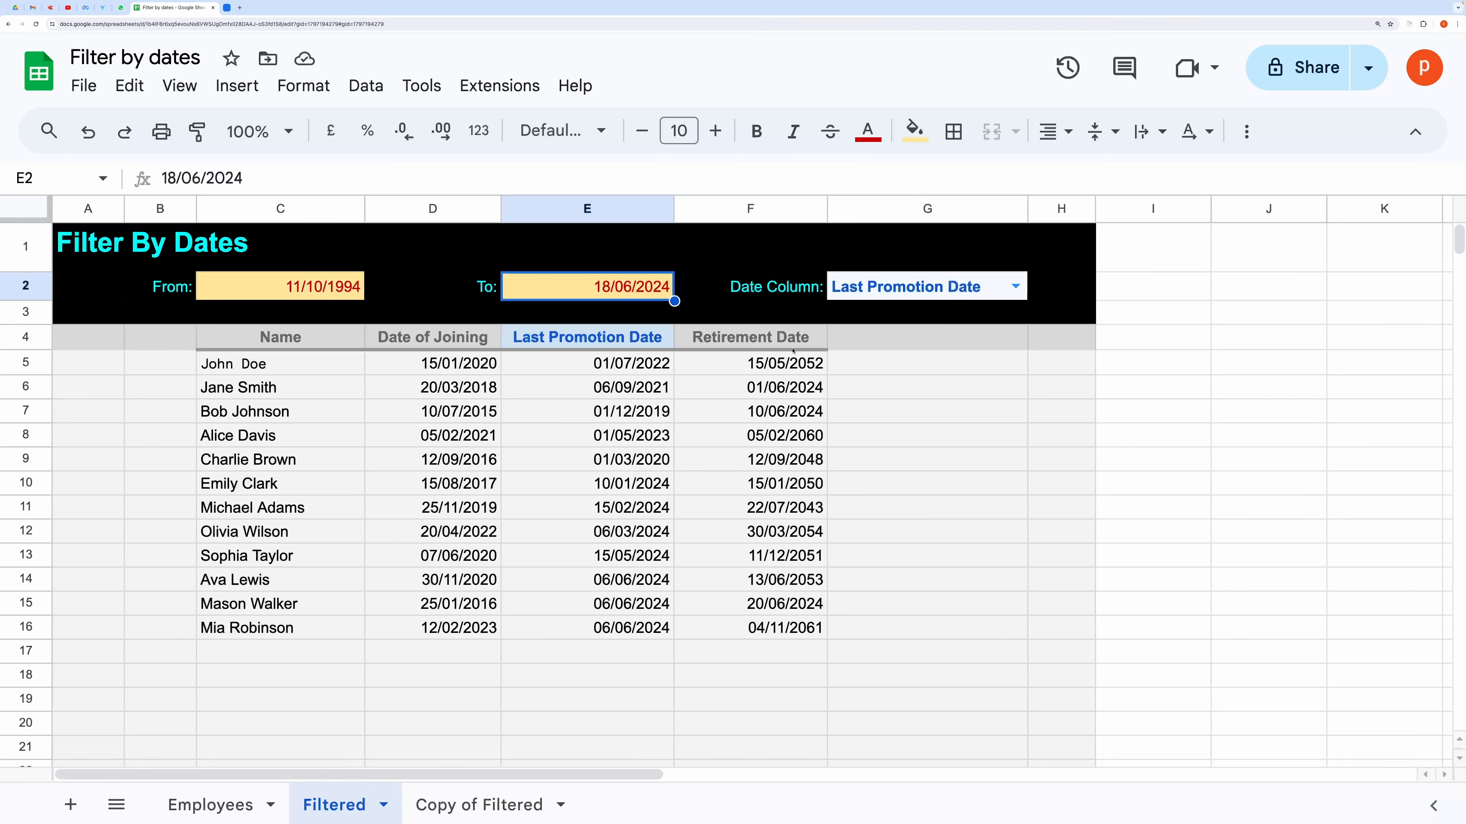
Try the Date Column choices in G2 one after another: Retirement Date, Last Promotion Date, and Date of Joining
click(1014, 287)
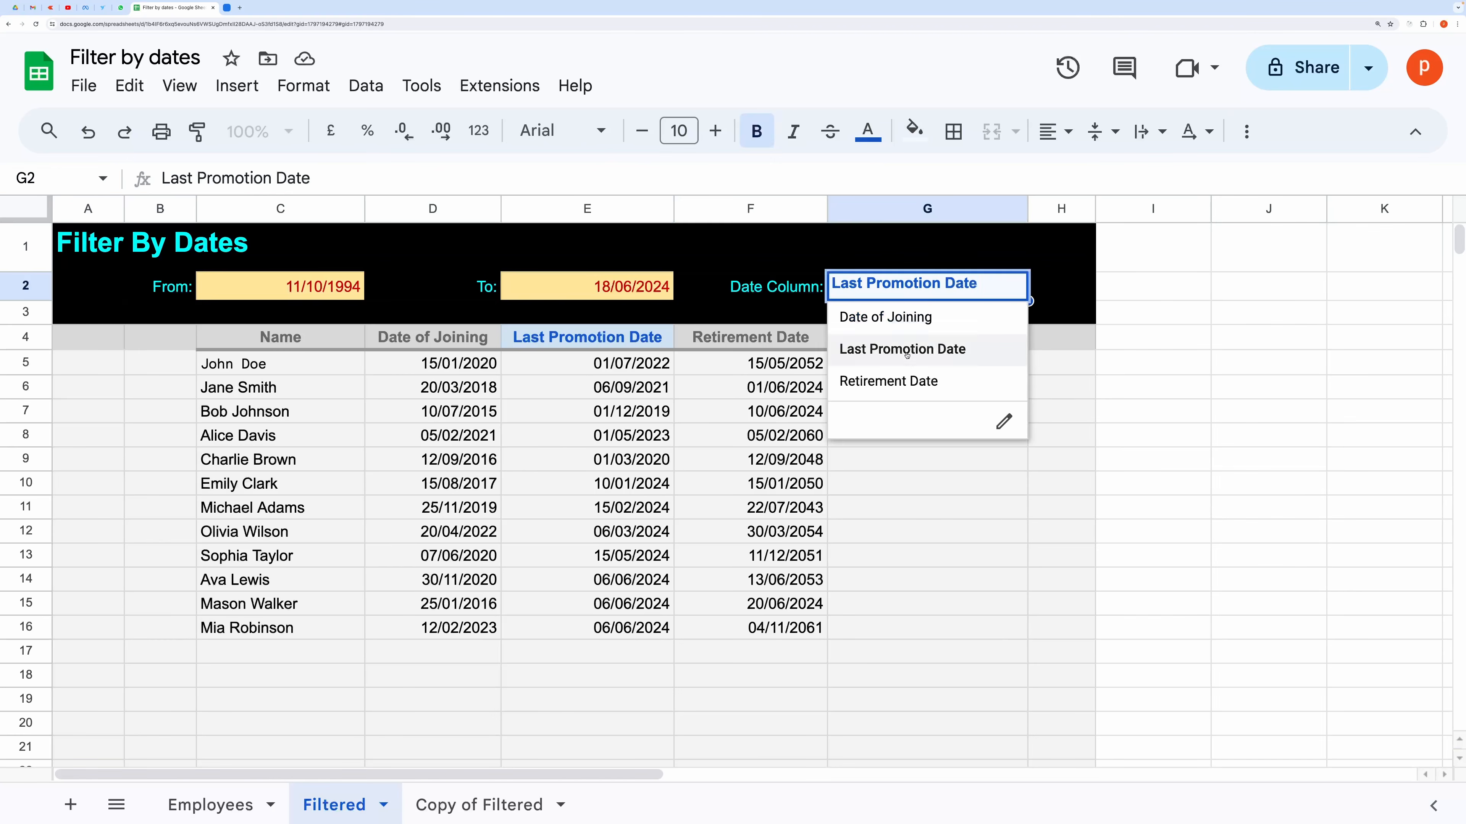
click(883, 383)
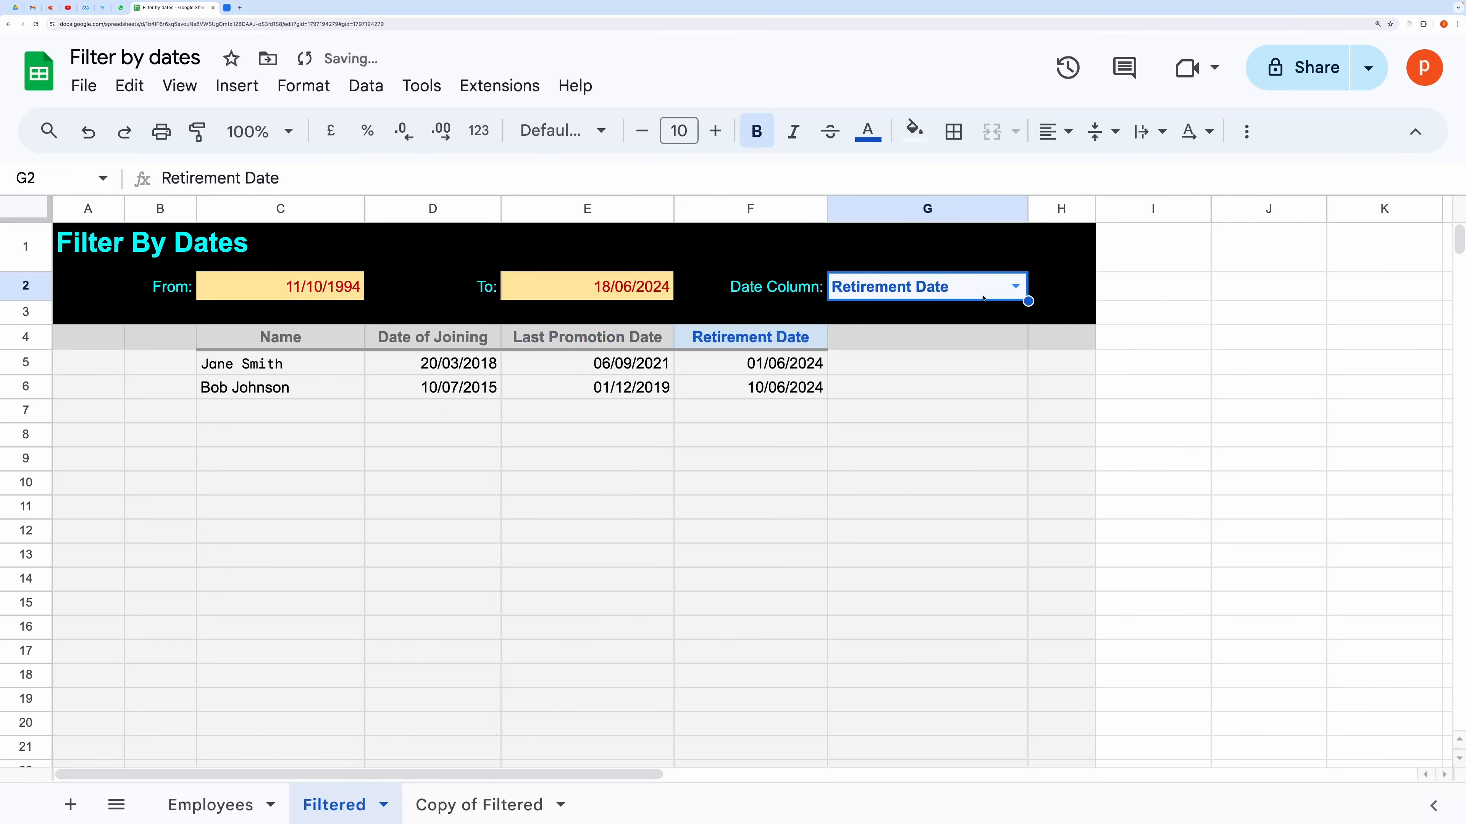
click(1015, 286)
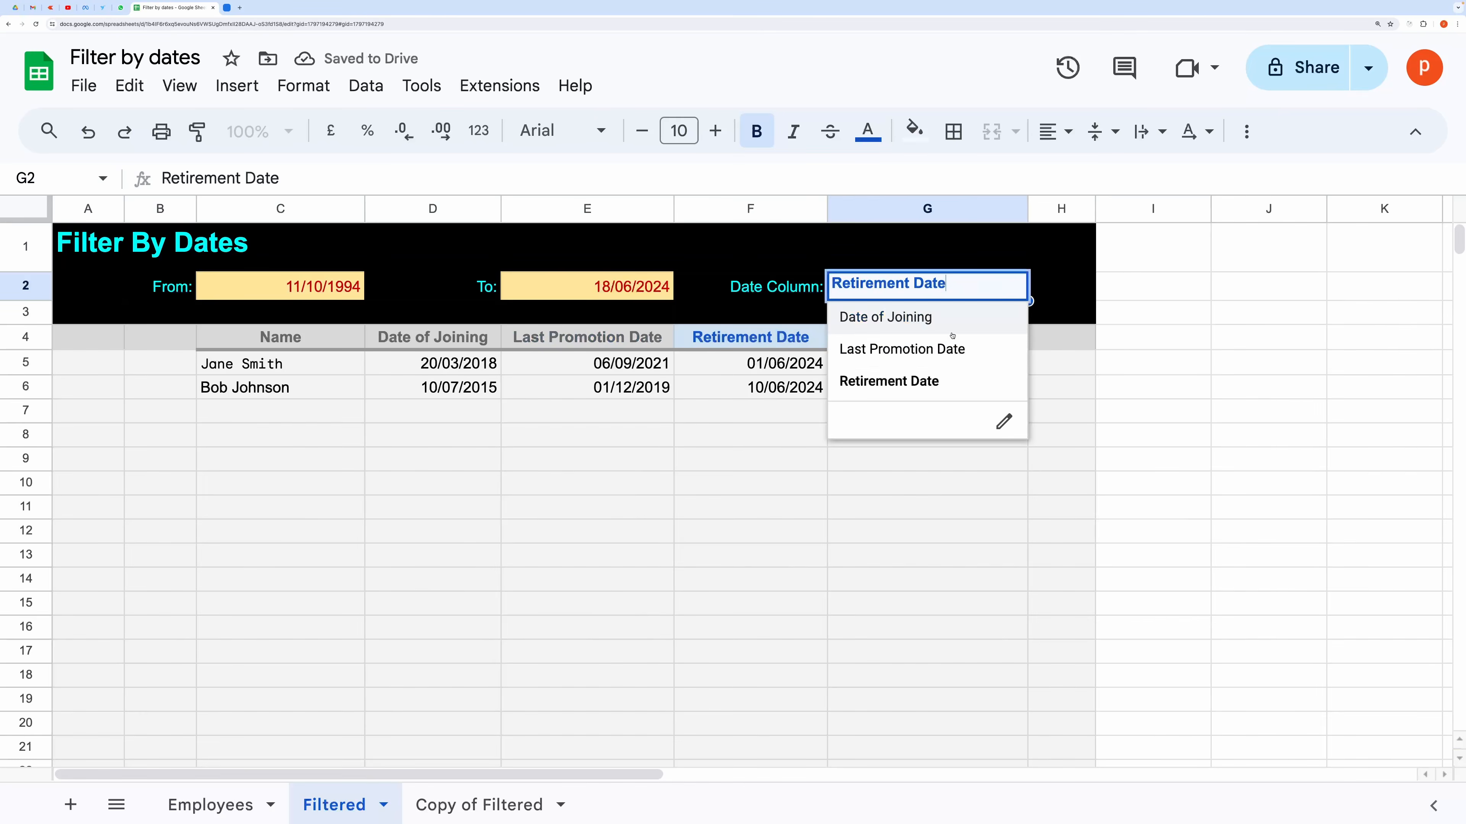
click(904, 363)
click(1015, 287)
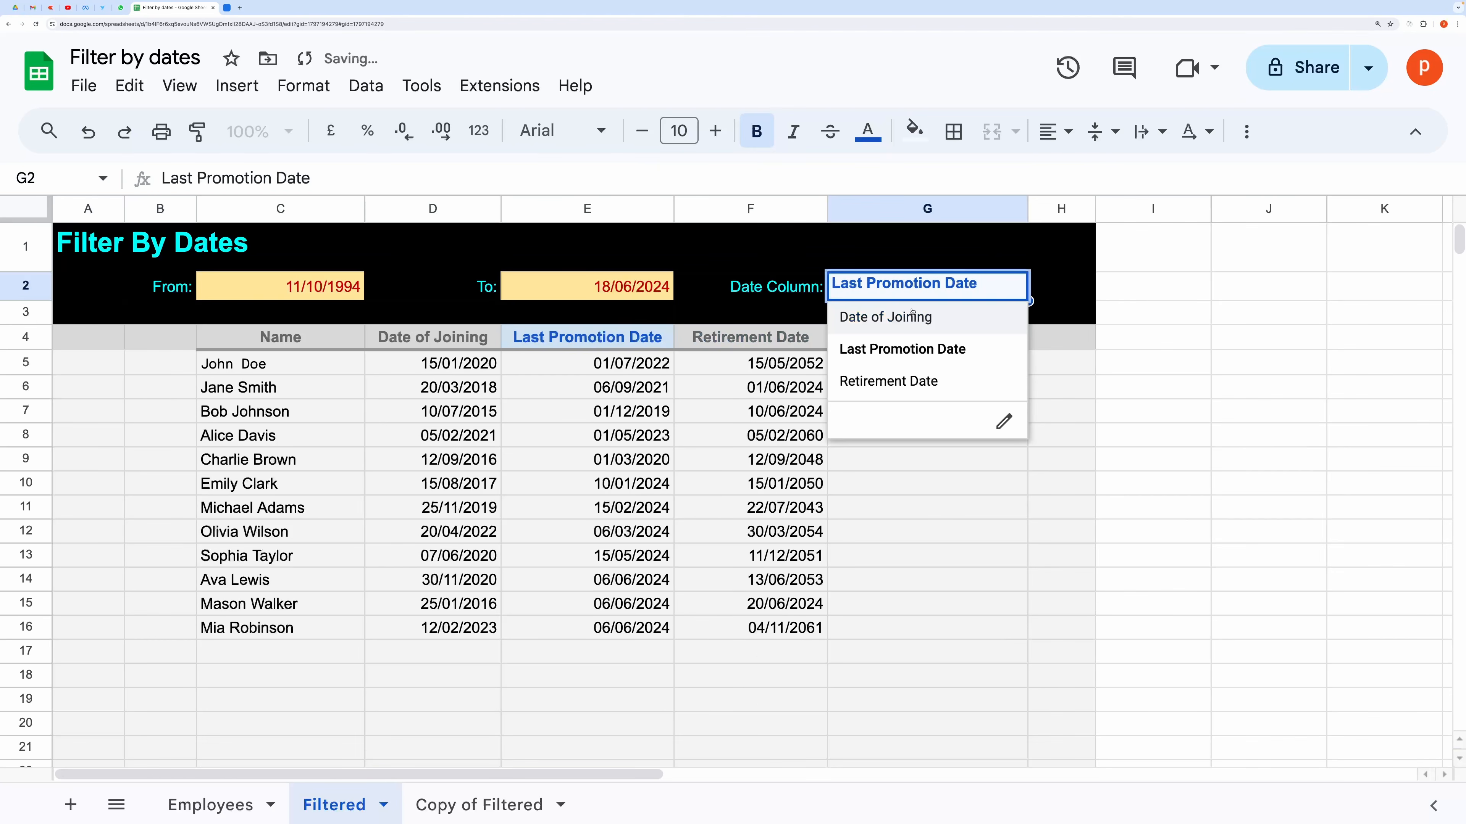
click(901, 318)
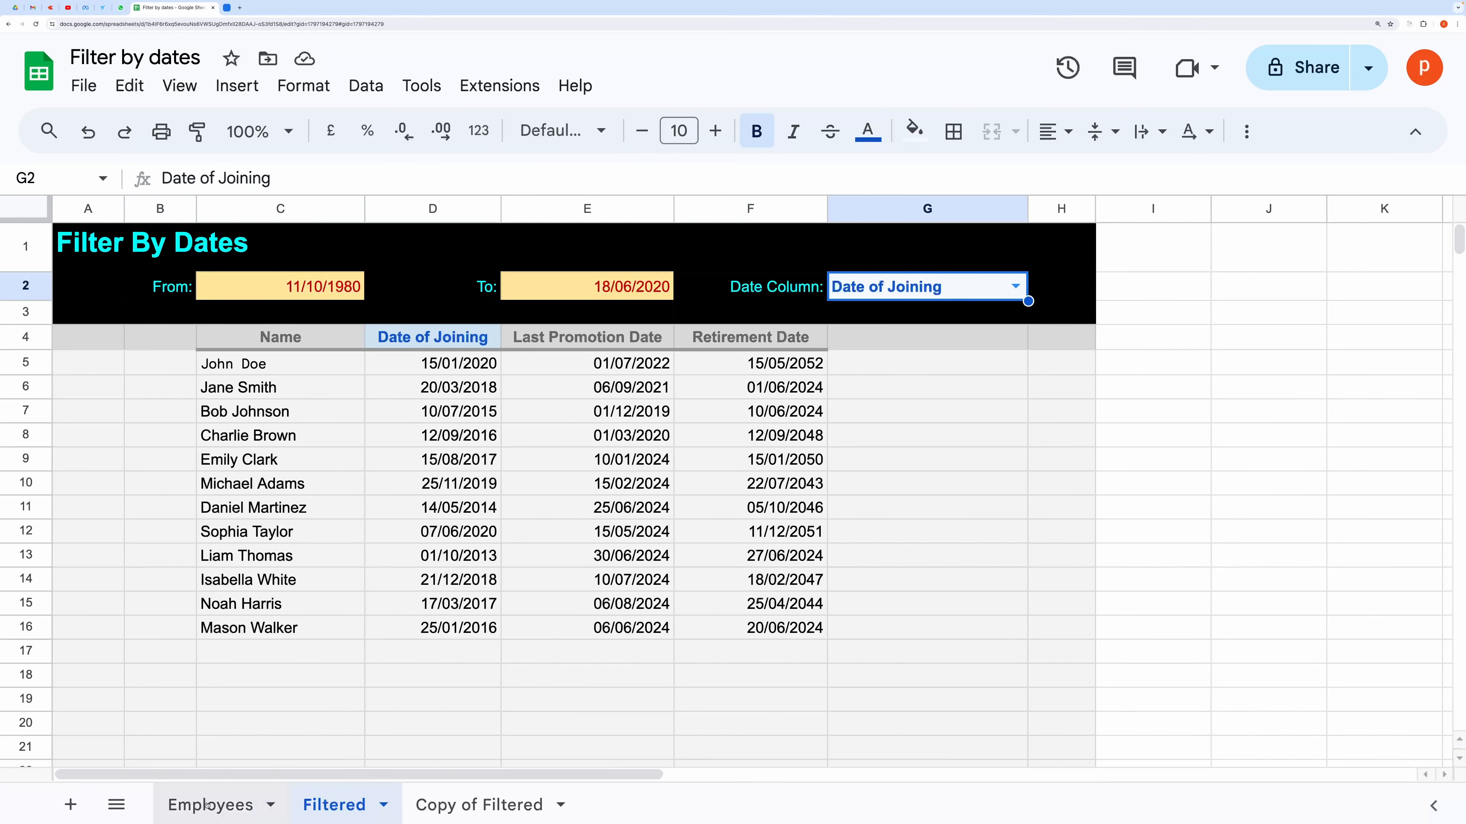
Check the Employees sheet, then return to the Filtered sheet and clear the results in C5:F17
click(208, 805)
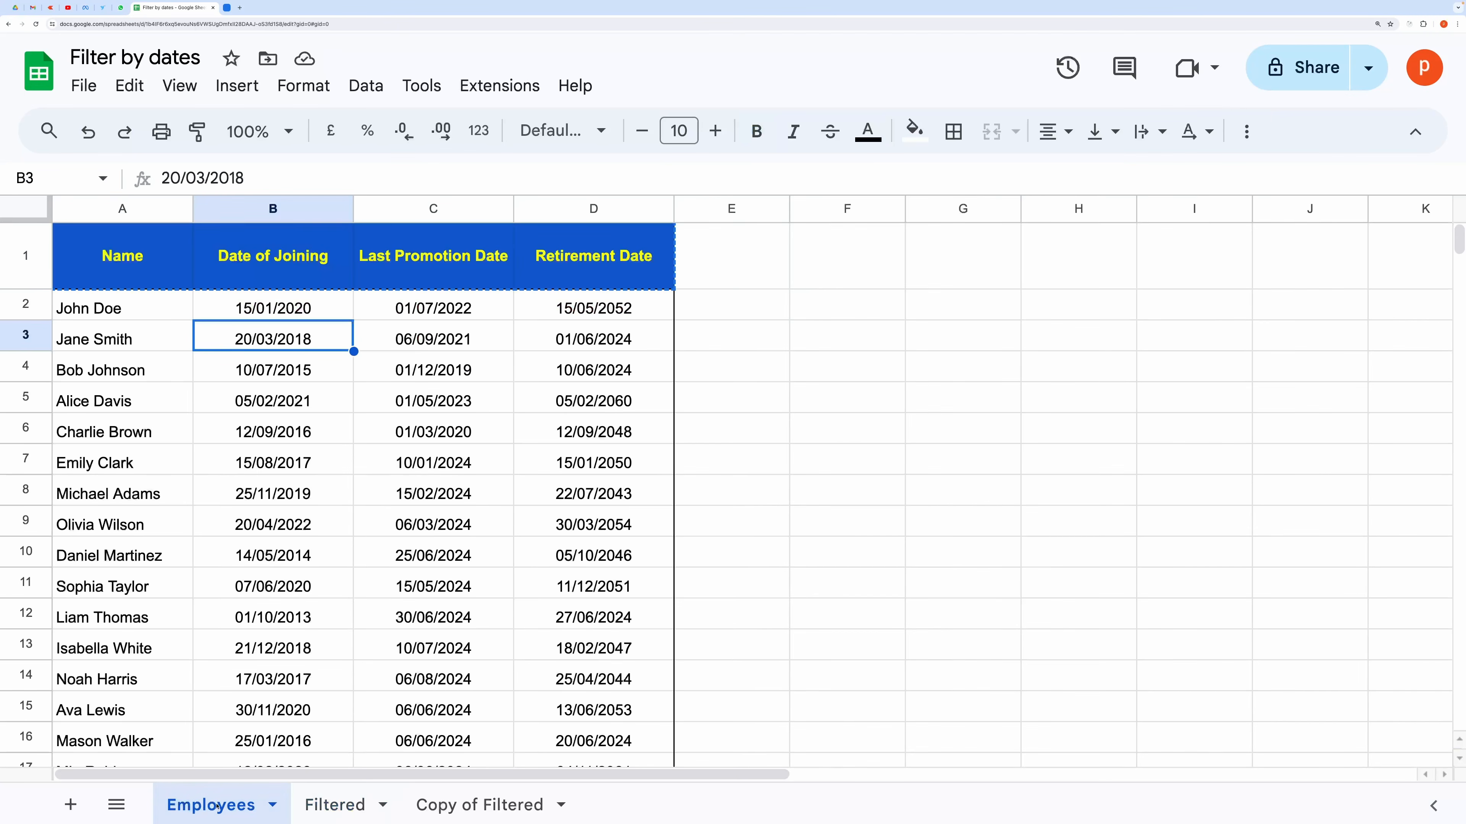
click(336, 802)
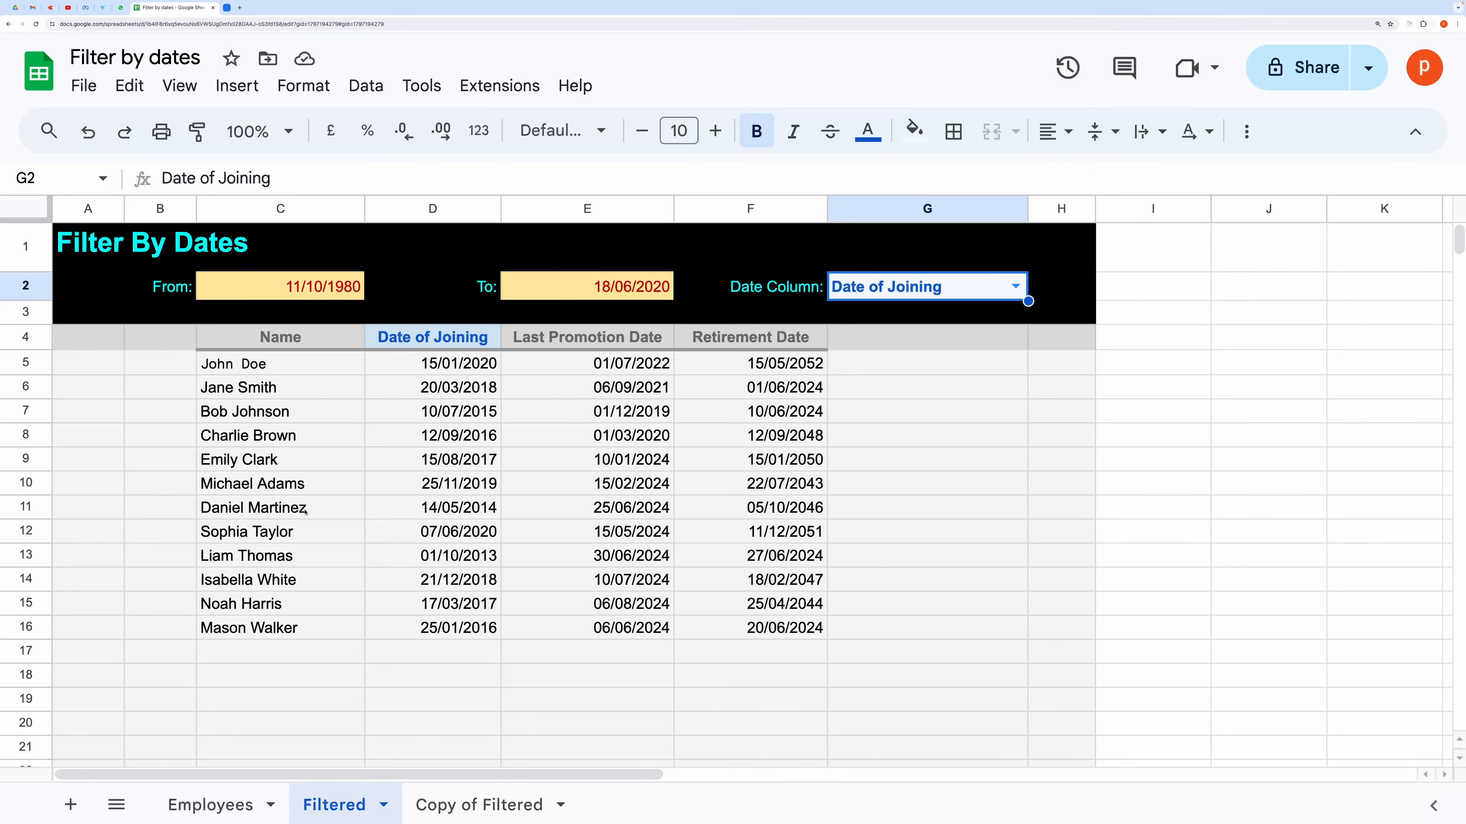
drag(260, 365, 816, 651)
key(Delete)
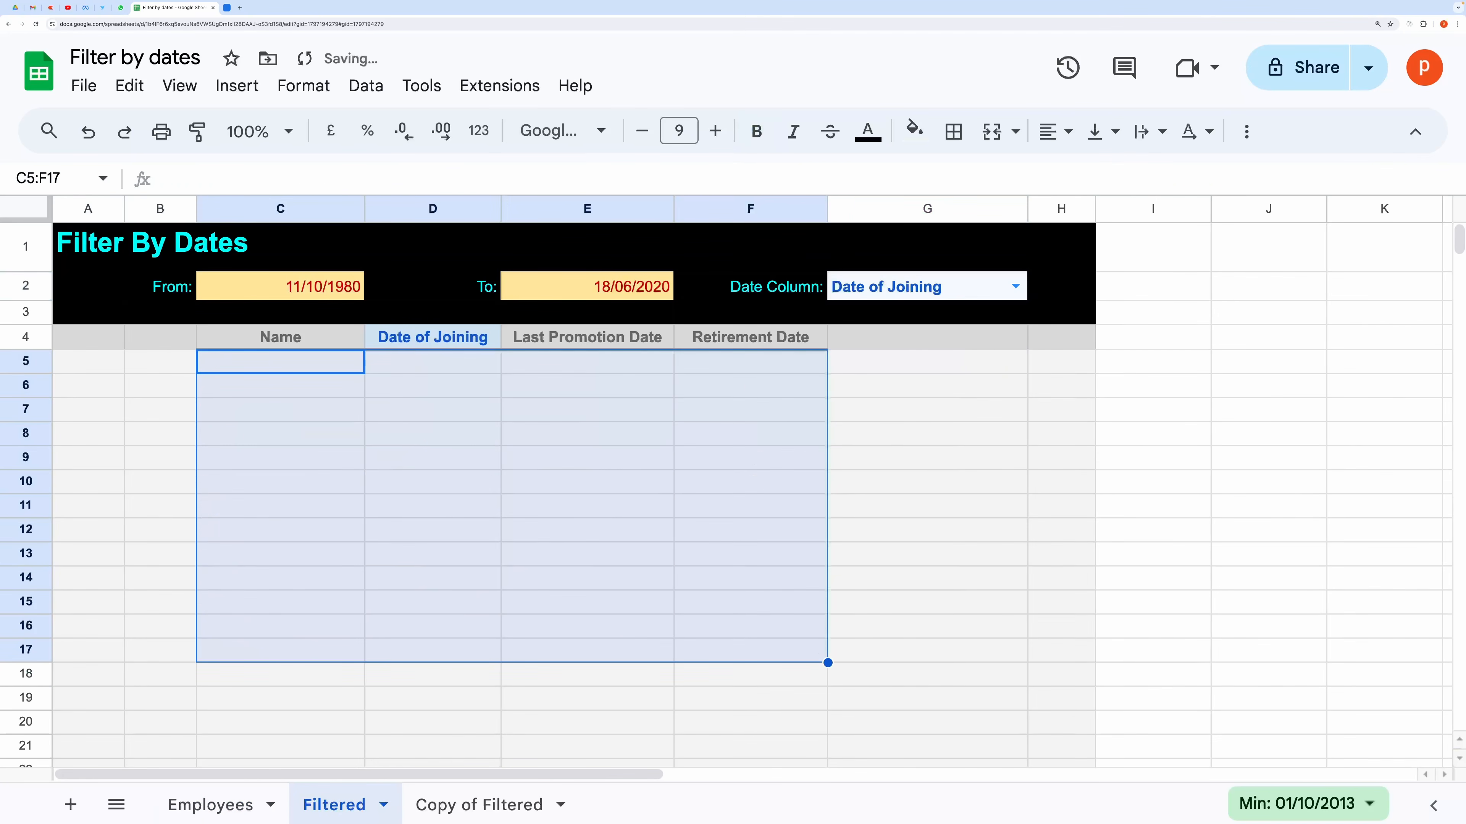
Clear the From date in C2, the To date in E2 and the Date Column choice in G2
click(315, 292)
key(Delete)
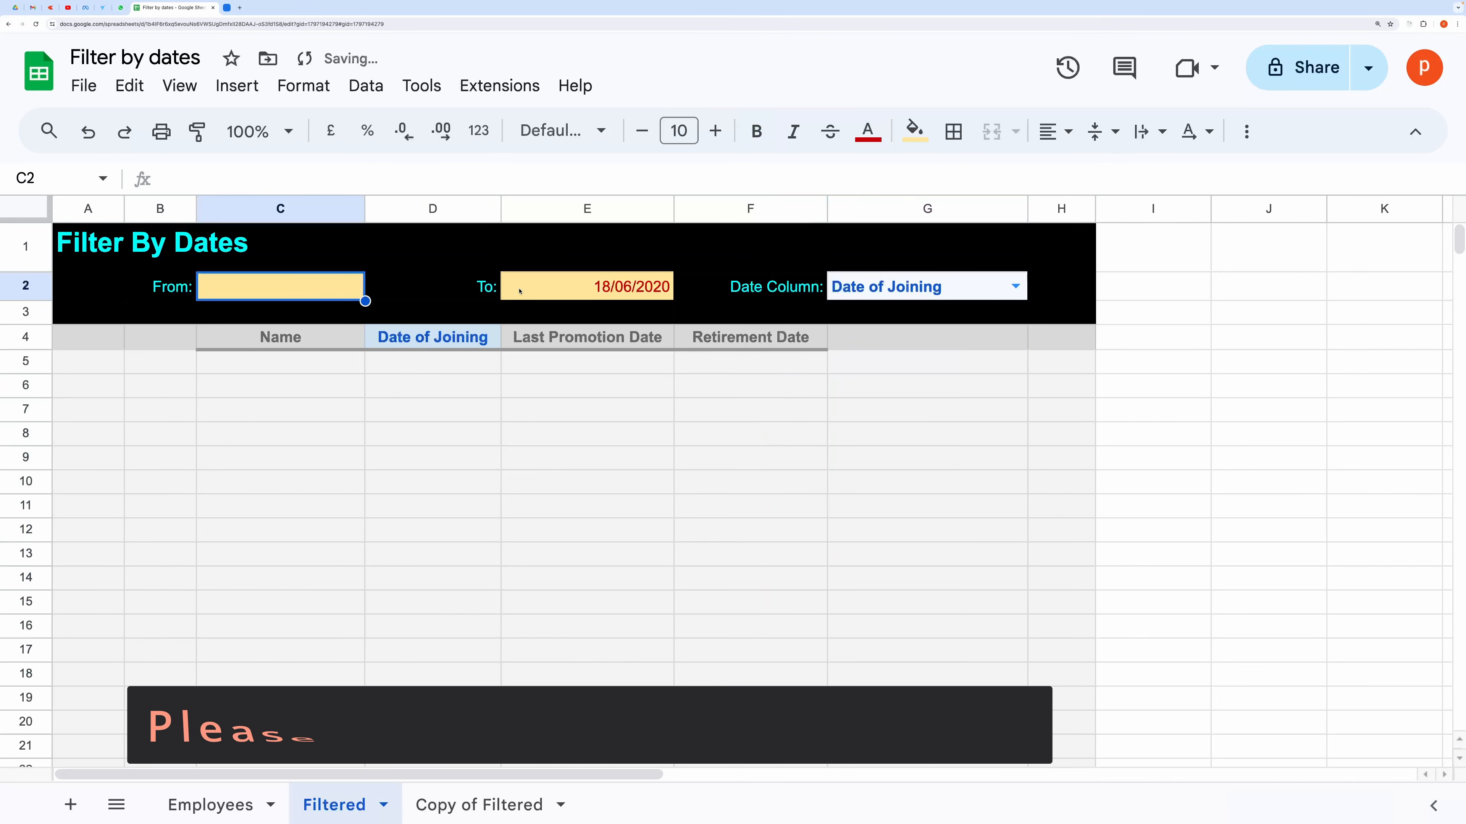
click(517, 298)
key(Delete)
click(919, 287)
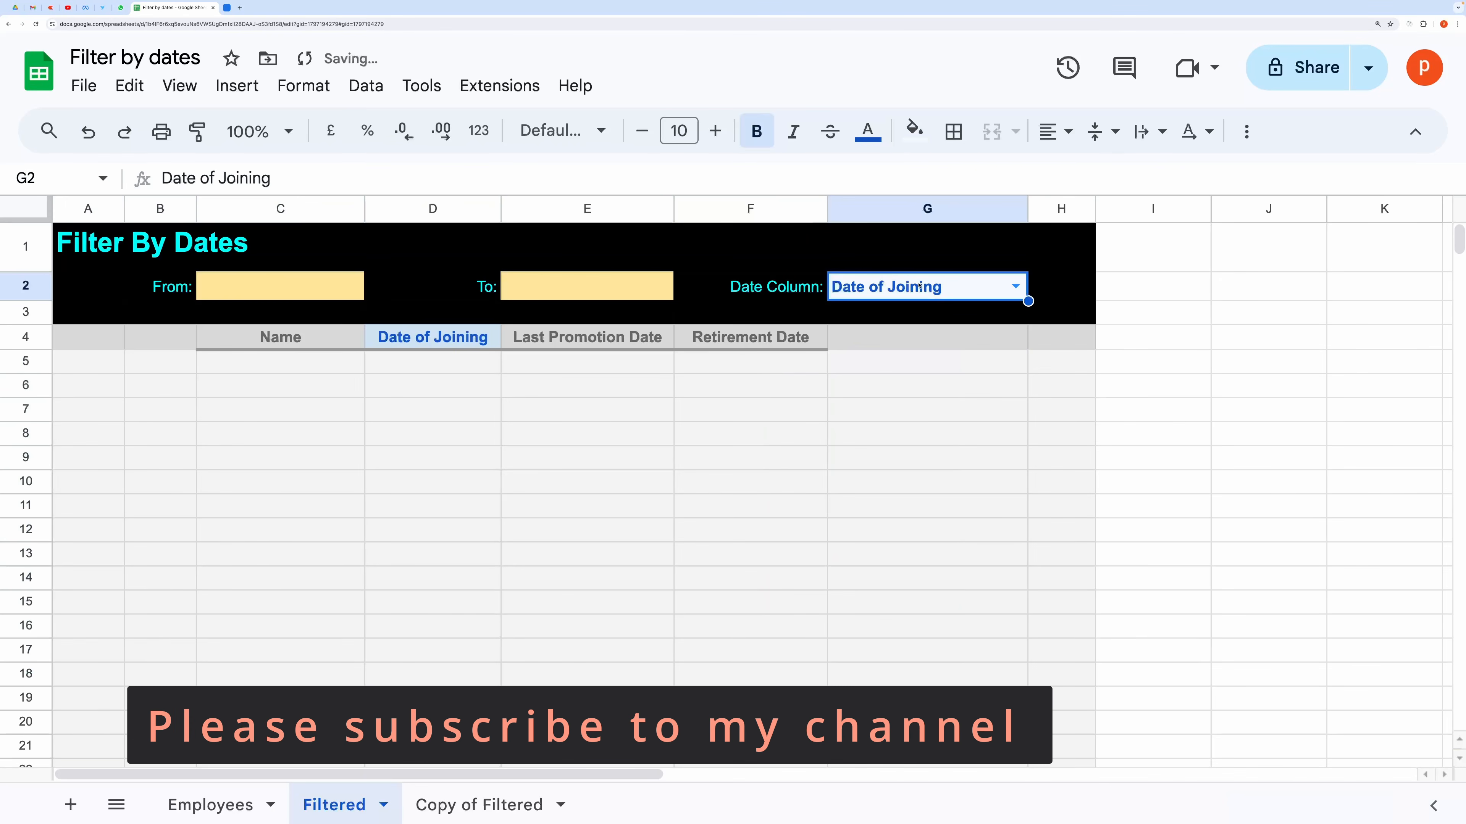
key(Delete)
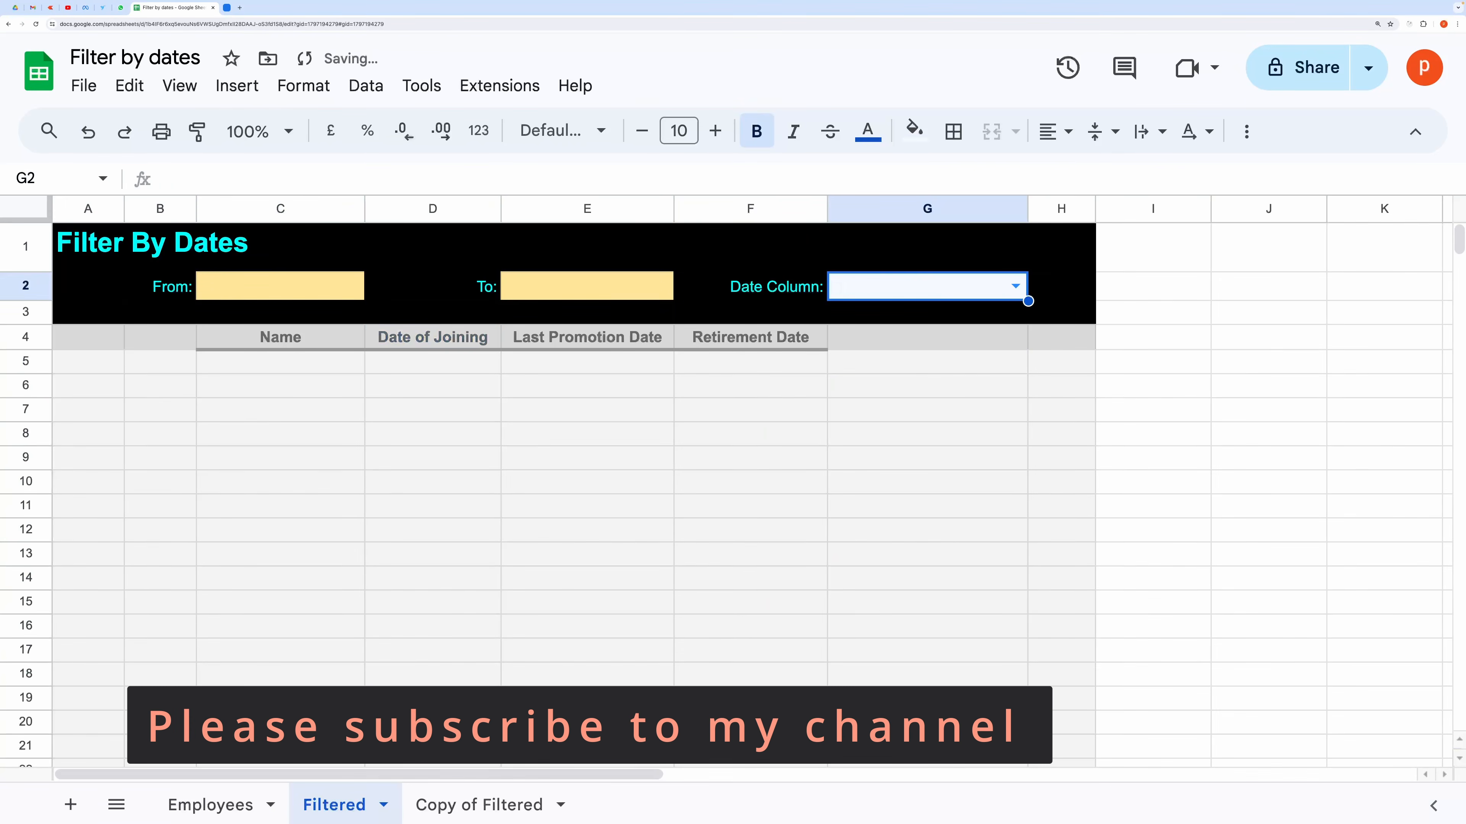
click(320, 531)
Start a FILTER formula in cell C5 of the Filtered sheet with Employees!A2:D17 as its range
click(198, 796)
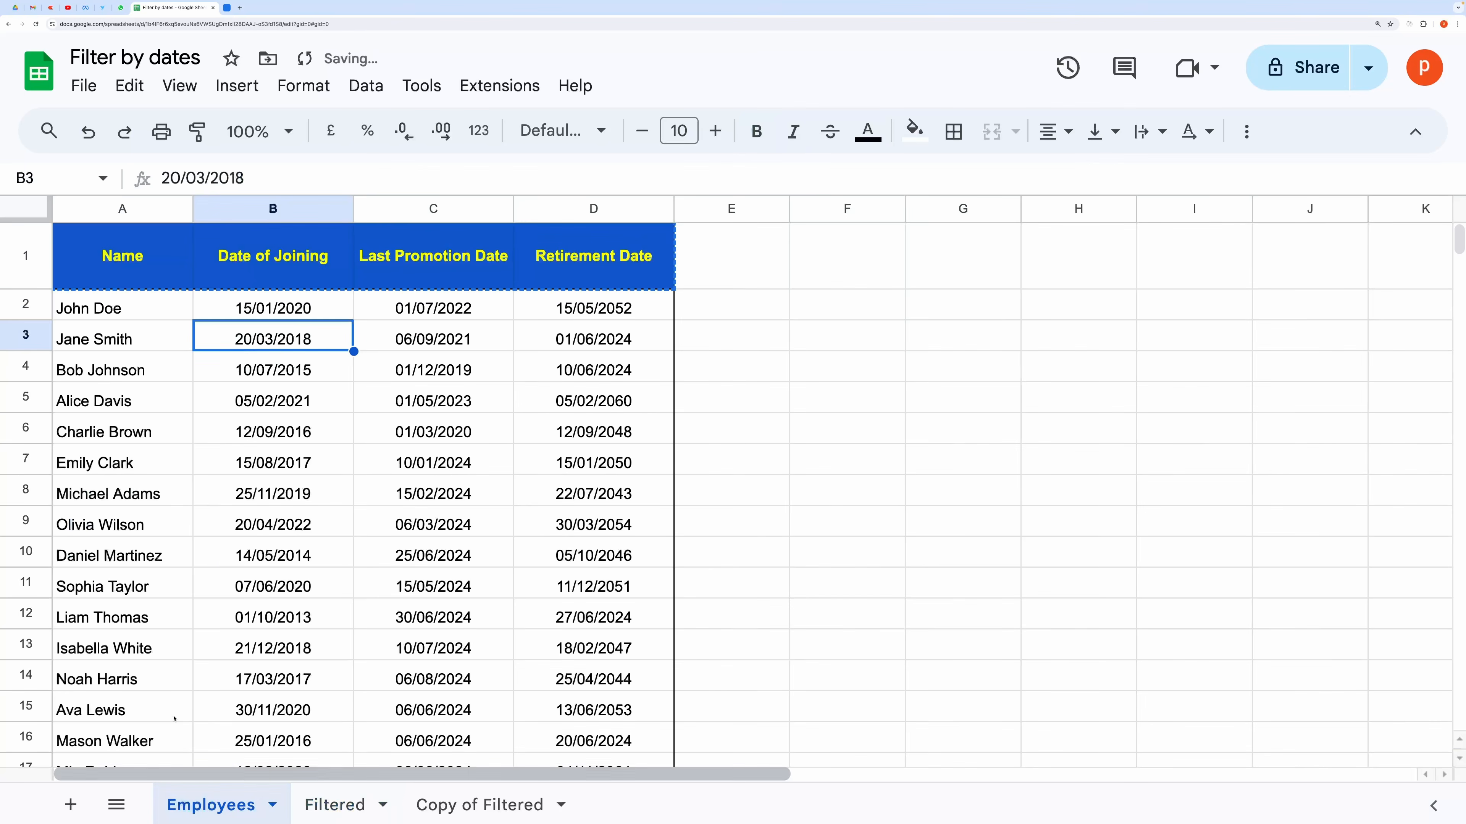
click(329, 802)
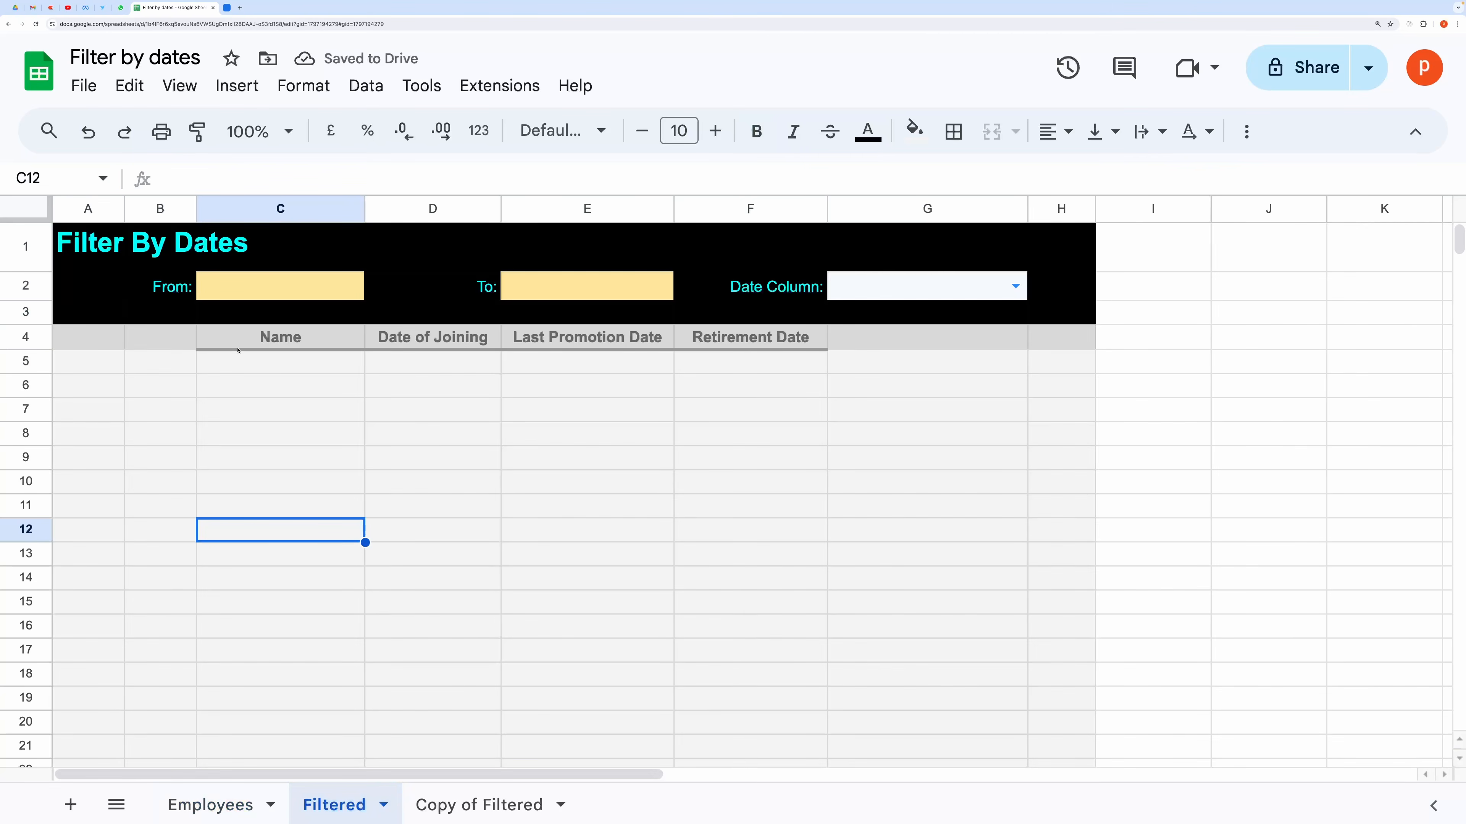
click(218, 359)
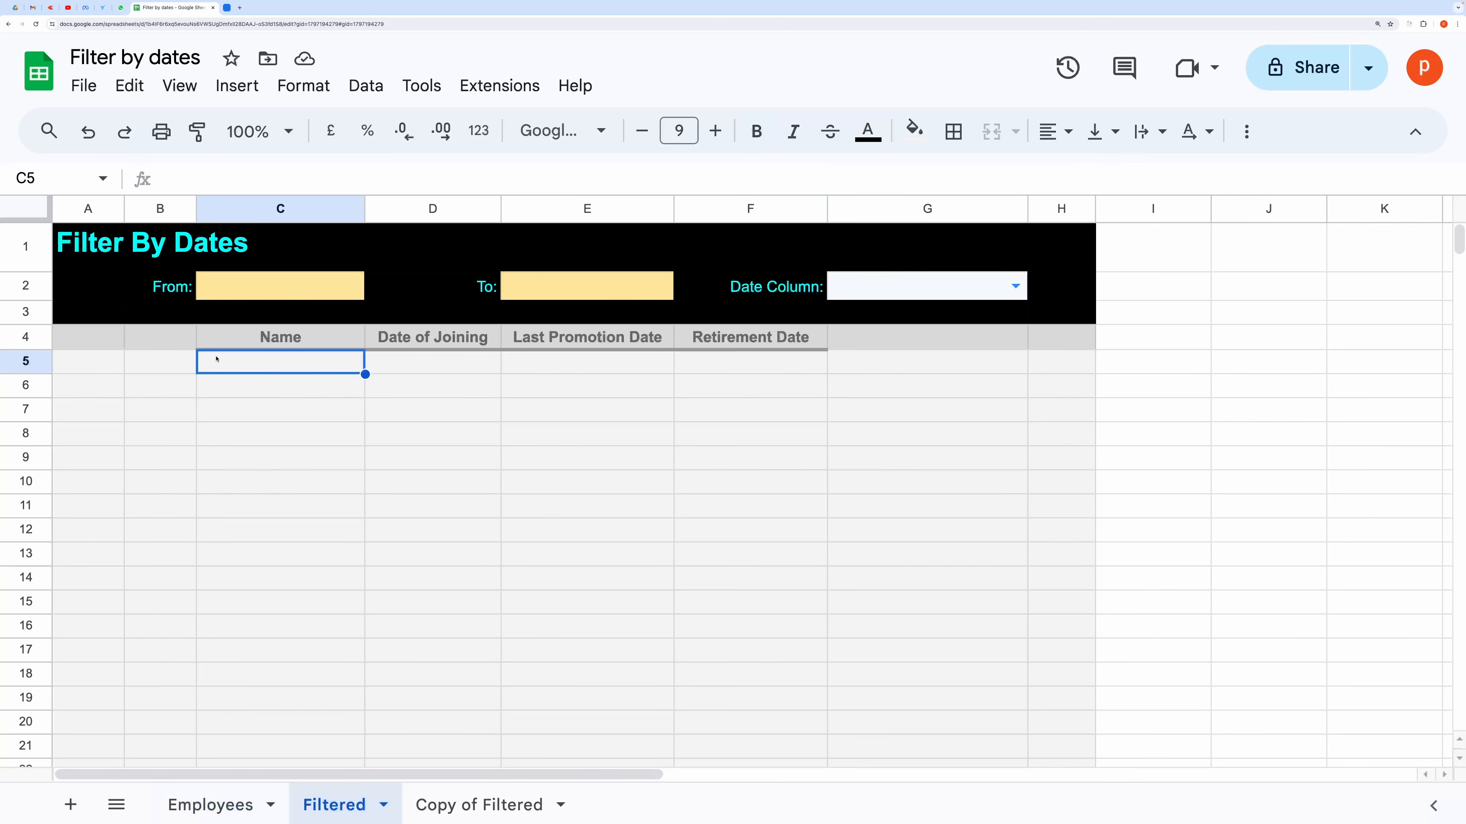
text(=)
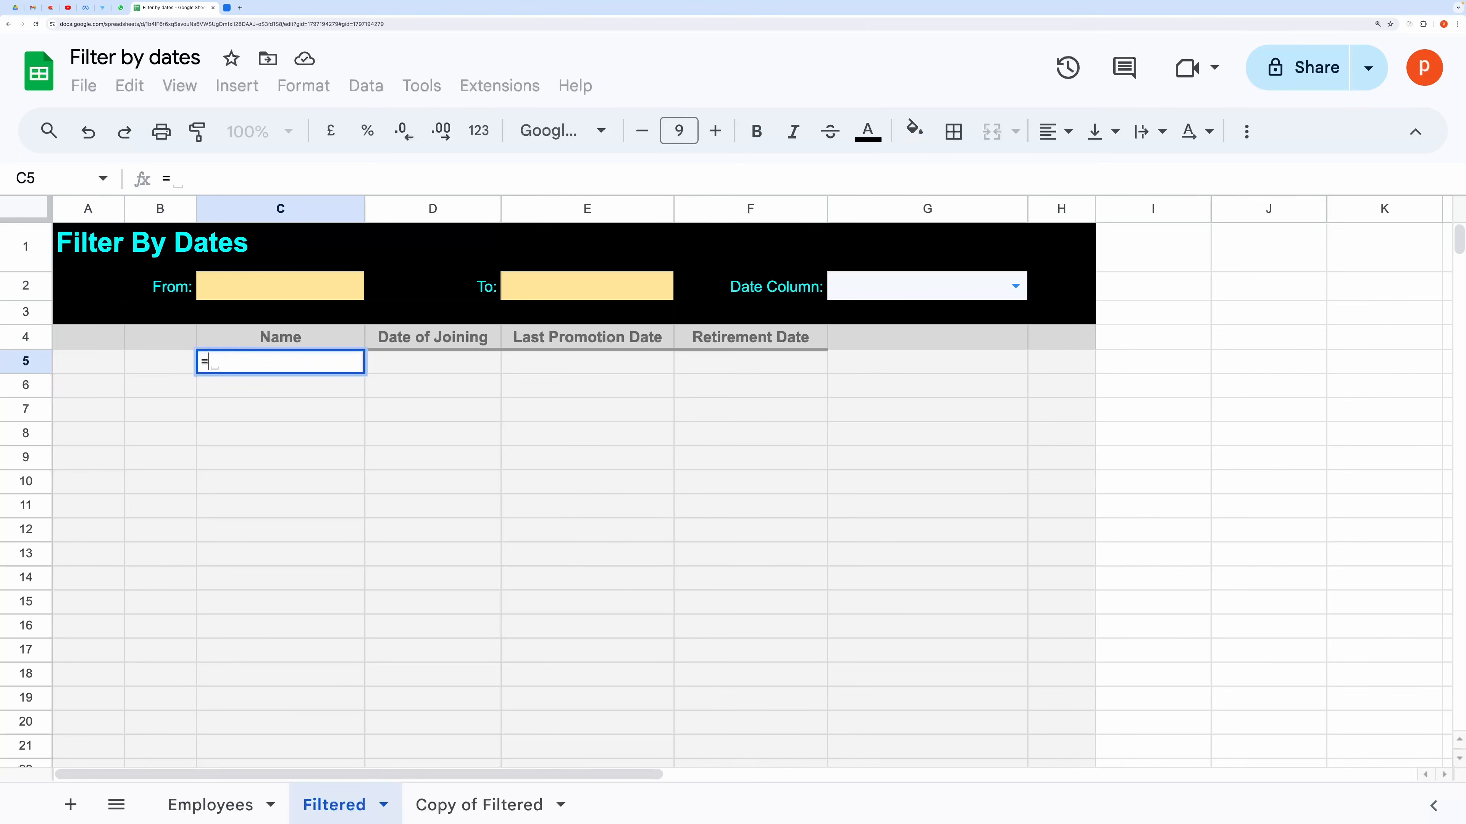
text(Filter()
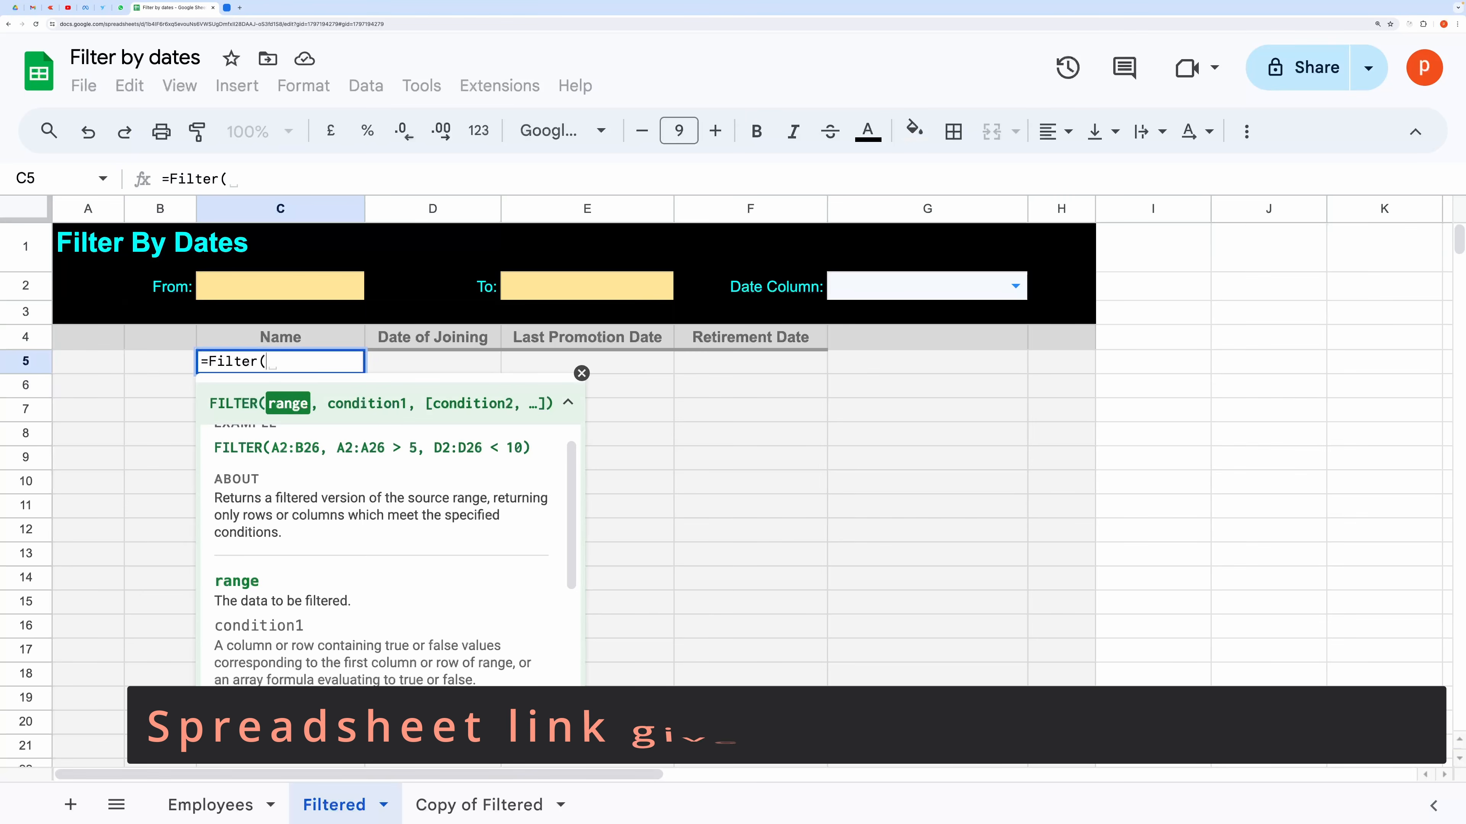
click(209, 804)
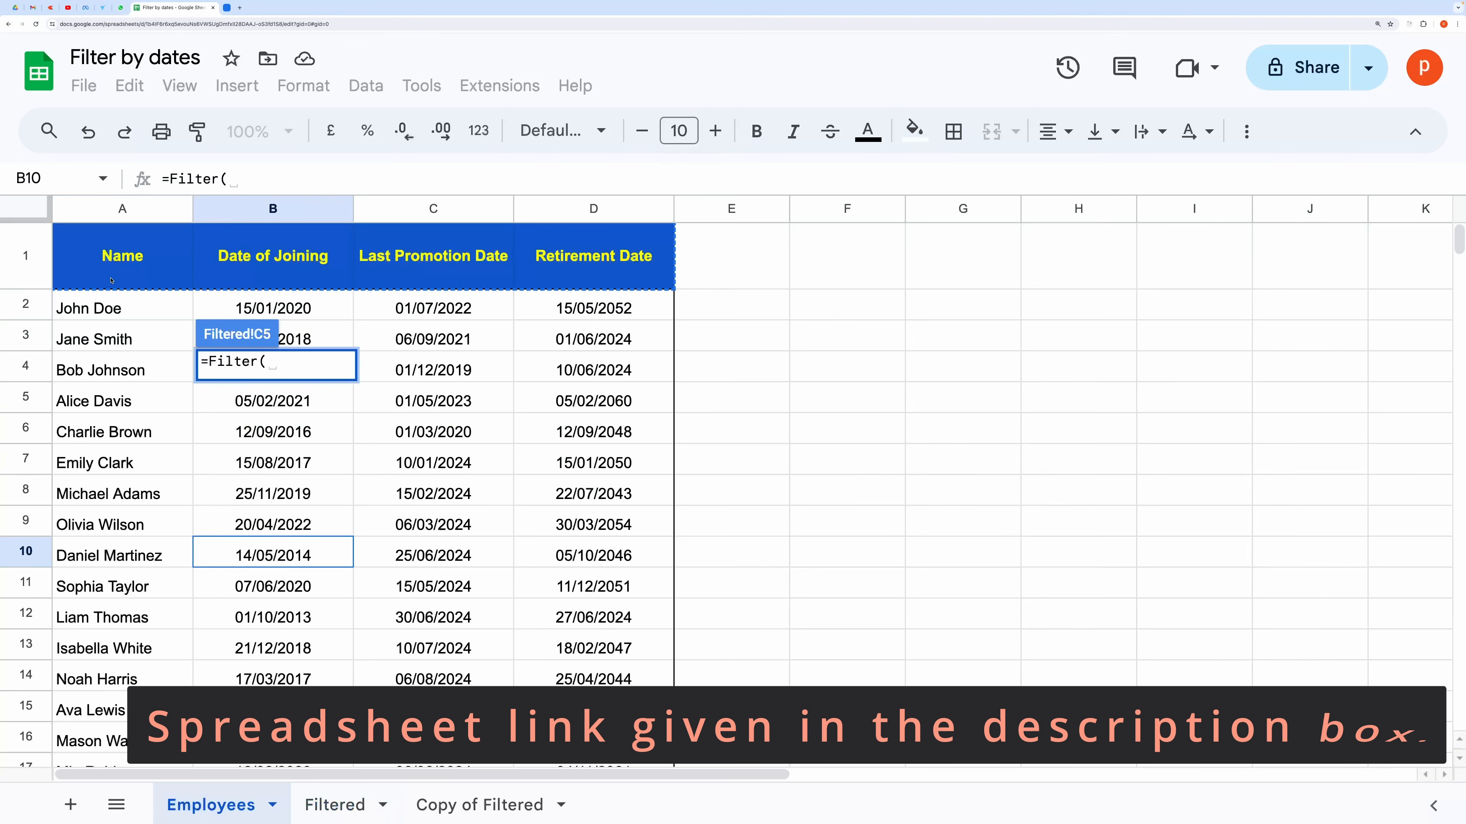
drag(87, 308, 639, 545)
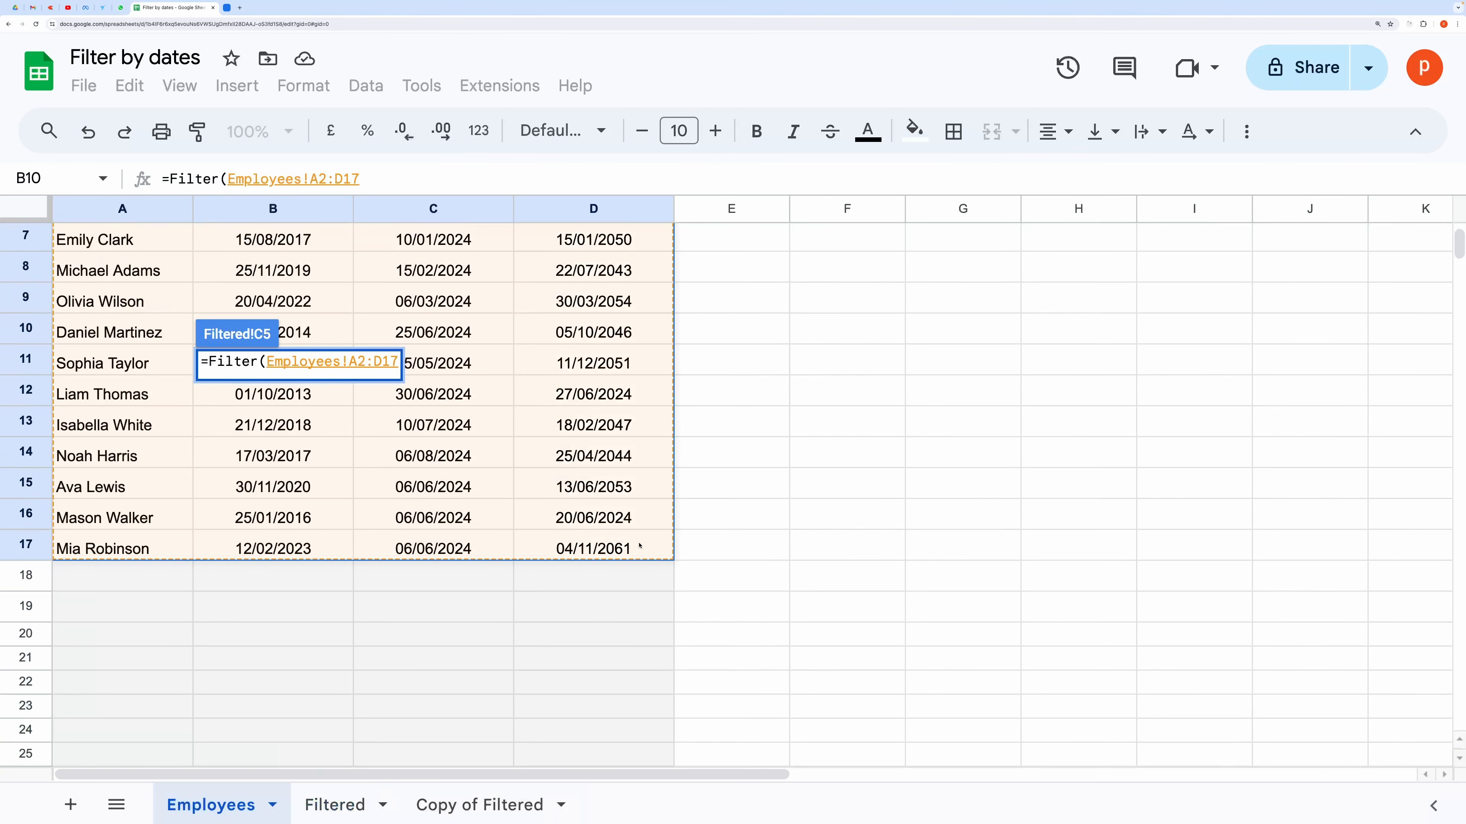
text(,)
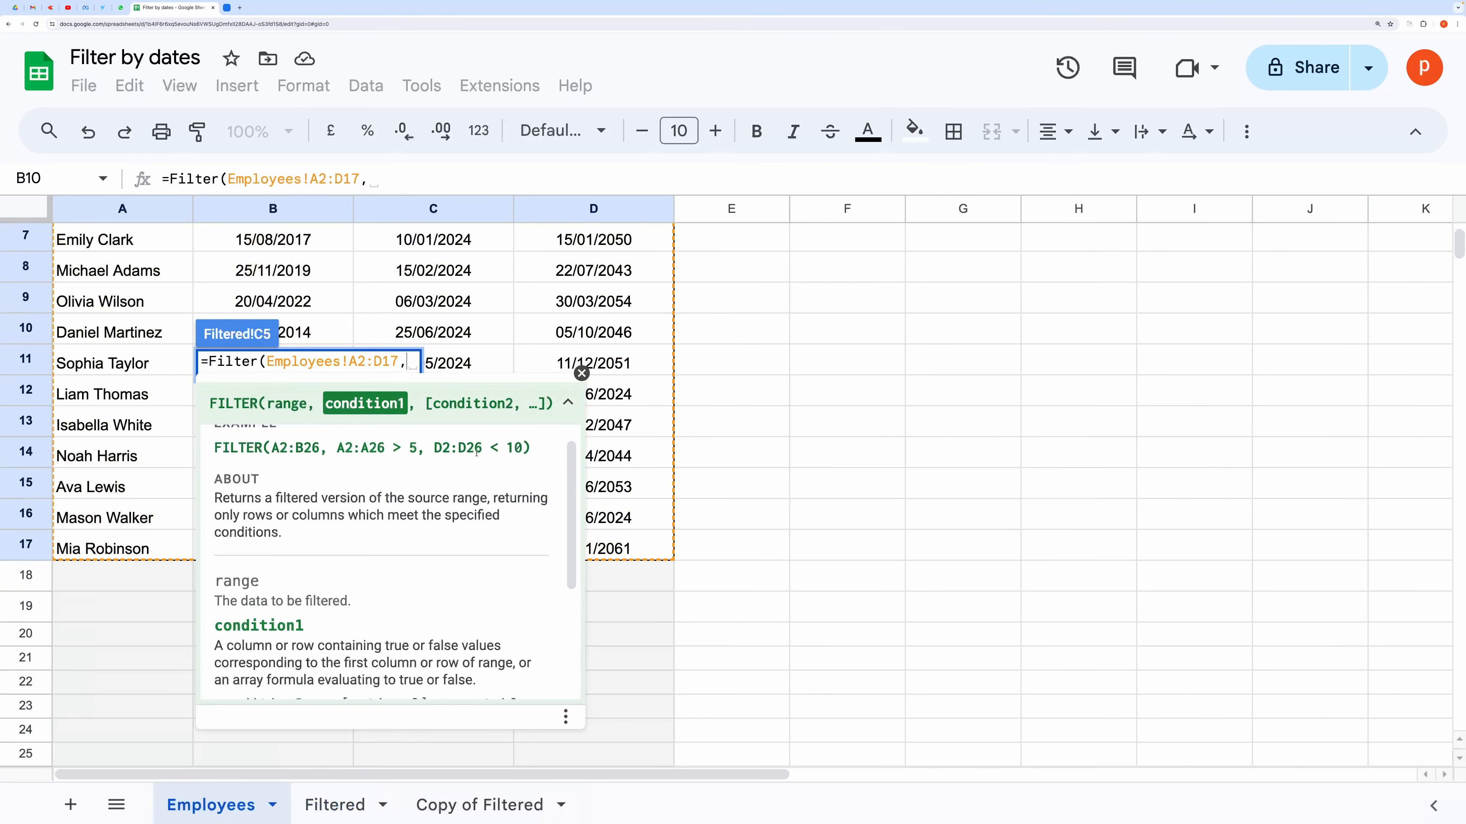
Add the first FILTER condition, Employees!B2:B17>C2, comparing the joining dates with the From date on the Filtered sheet
scroll(340, 459, up, 1)
scroll(221, 290, up, 3)
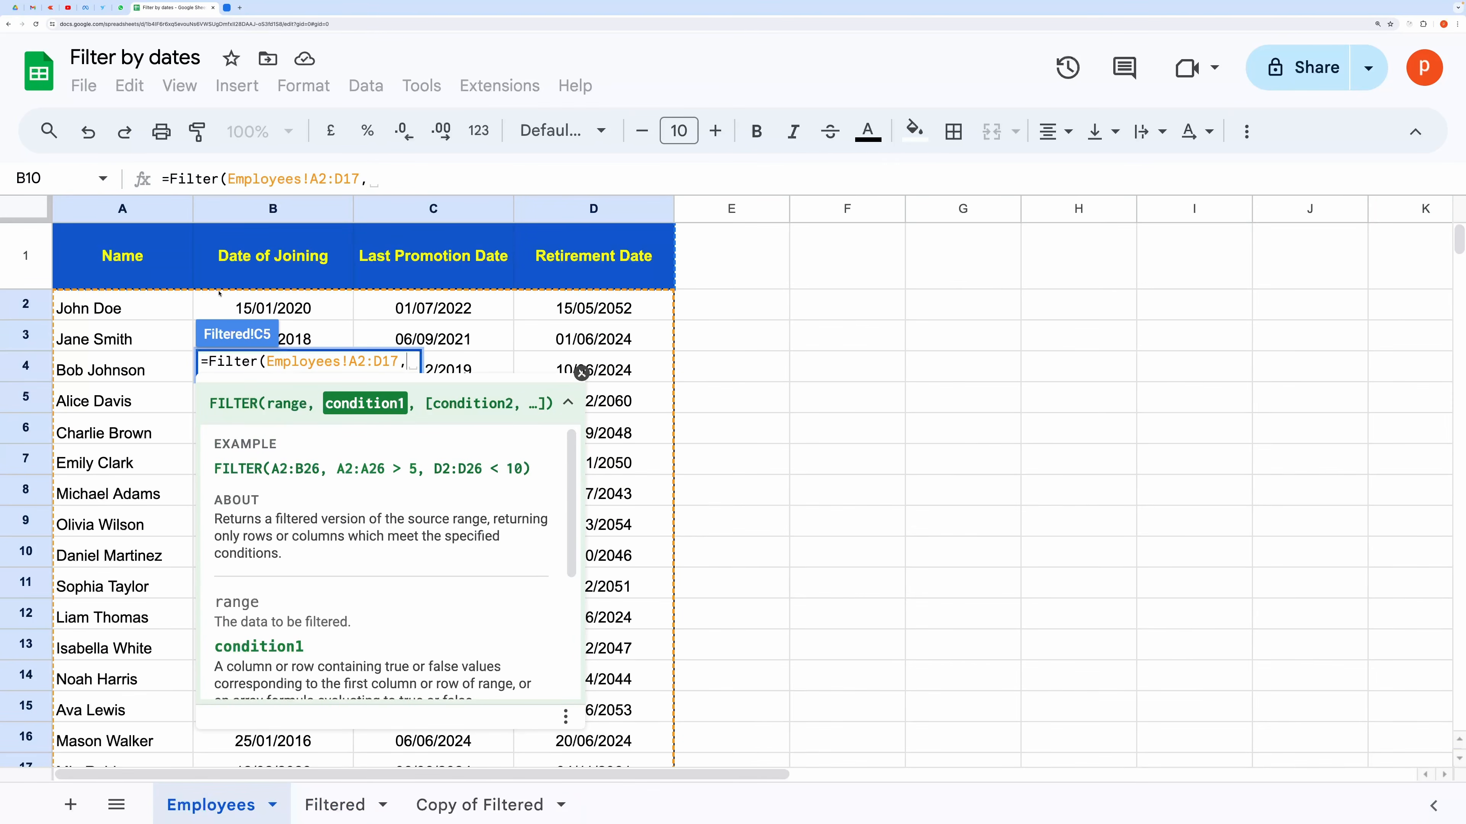
drag(213, 301, 307, 596)
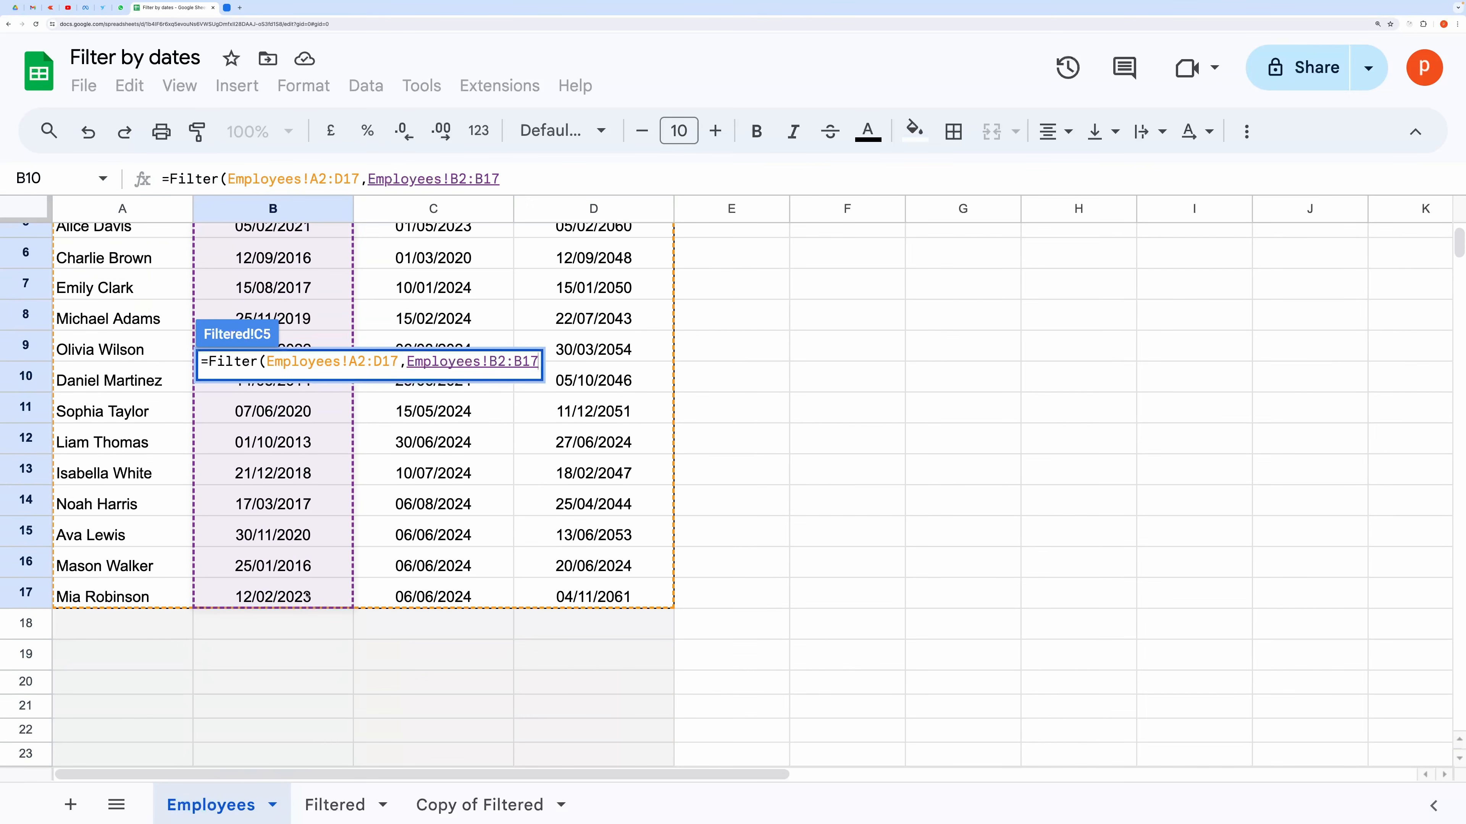
text(>)
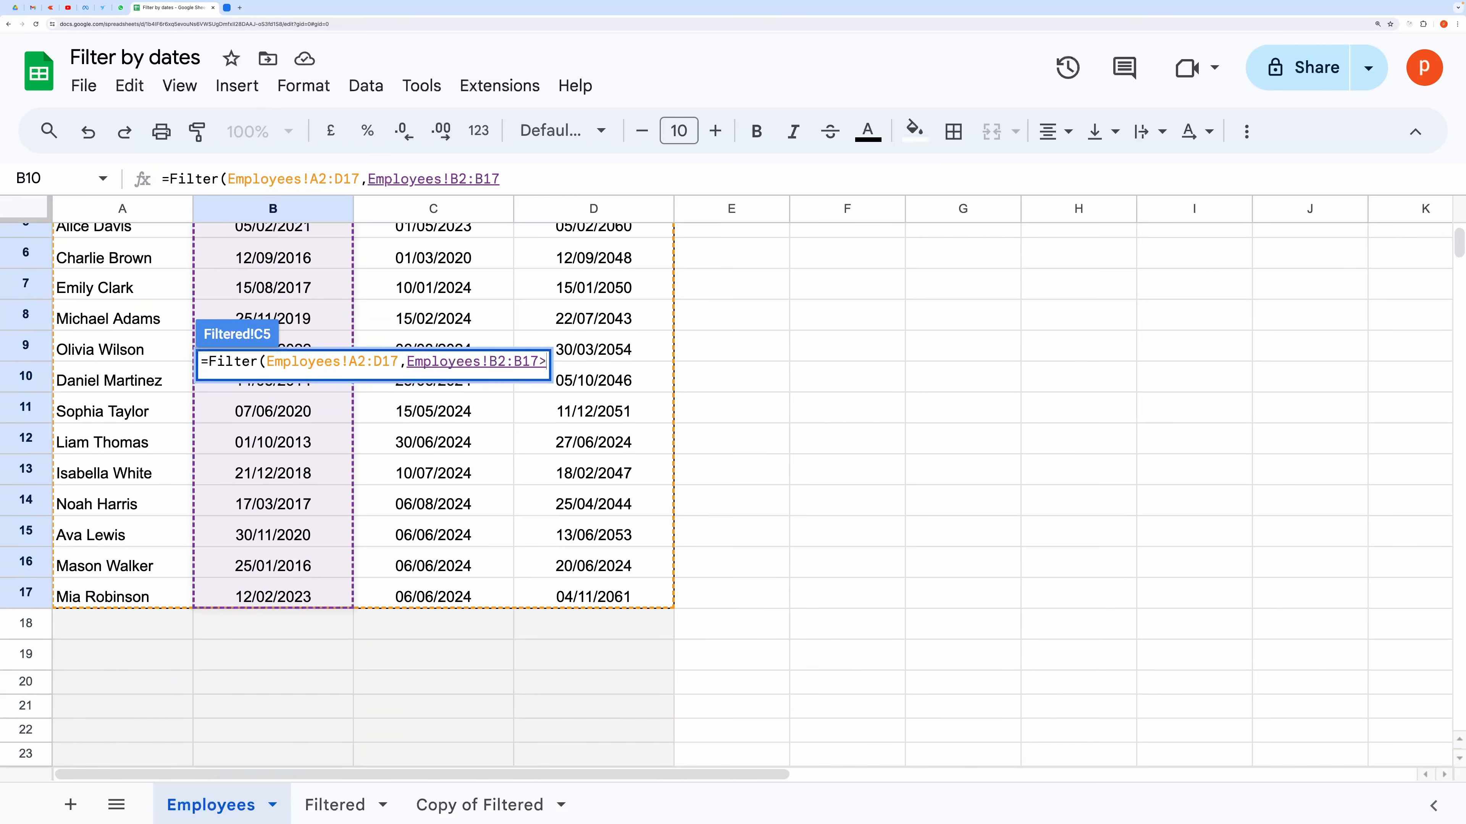
click(319, 803)
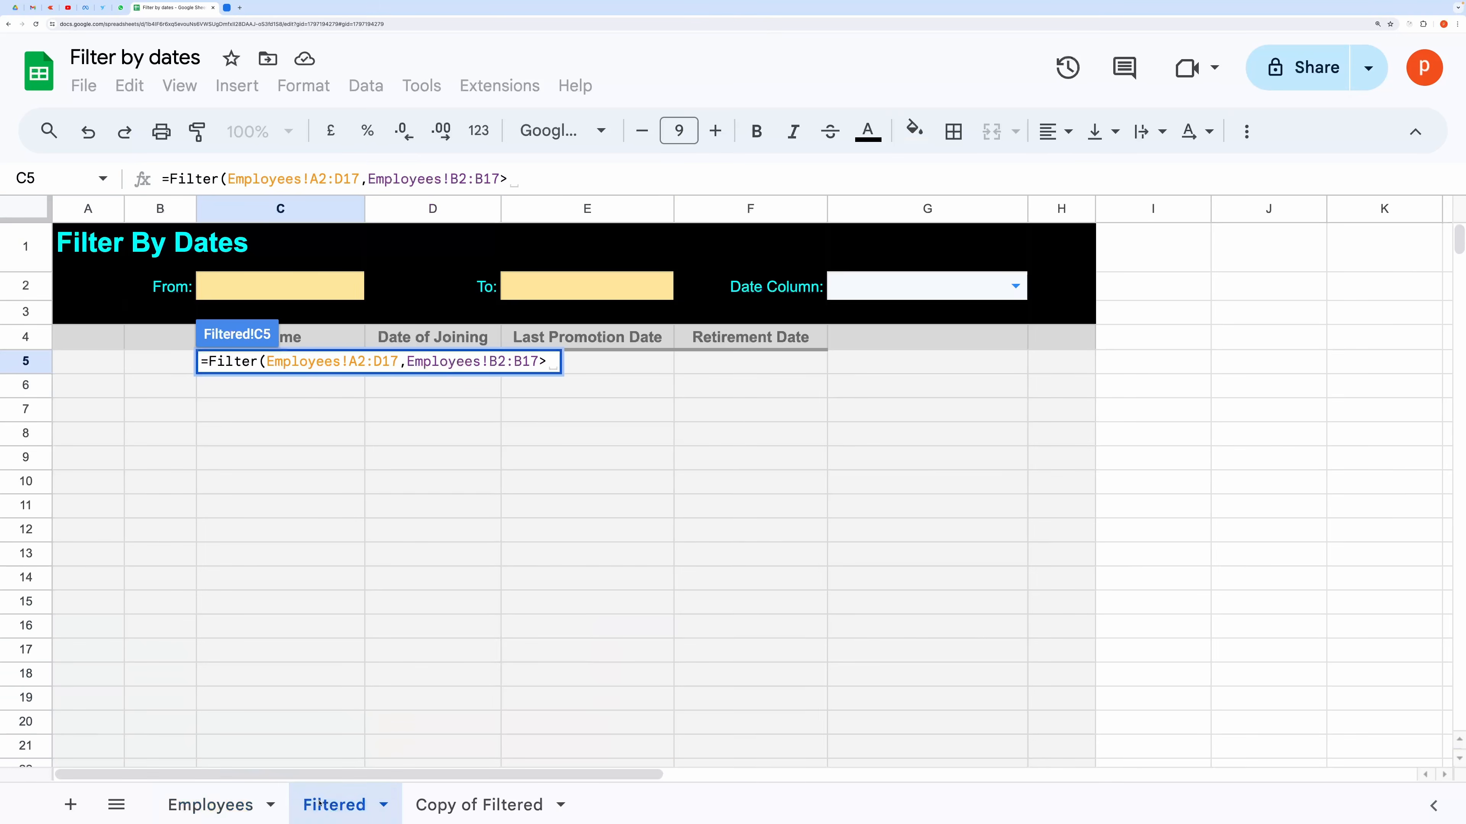
click(293, 288)
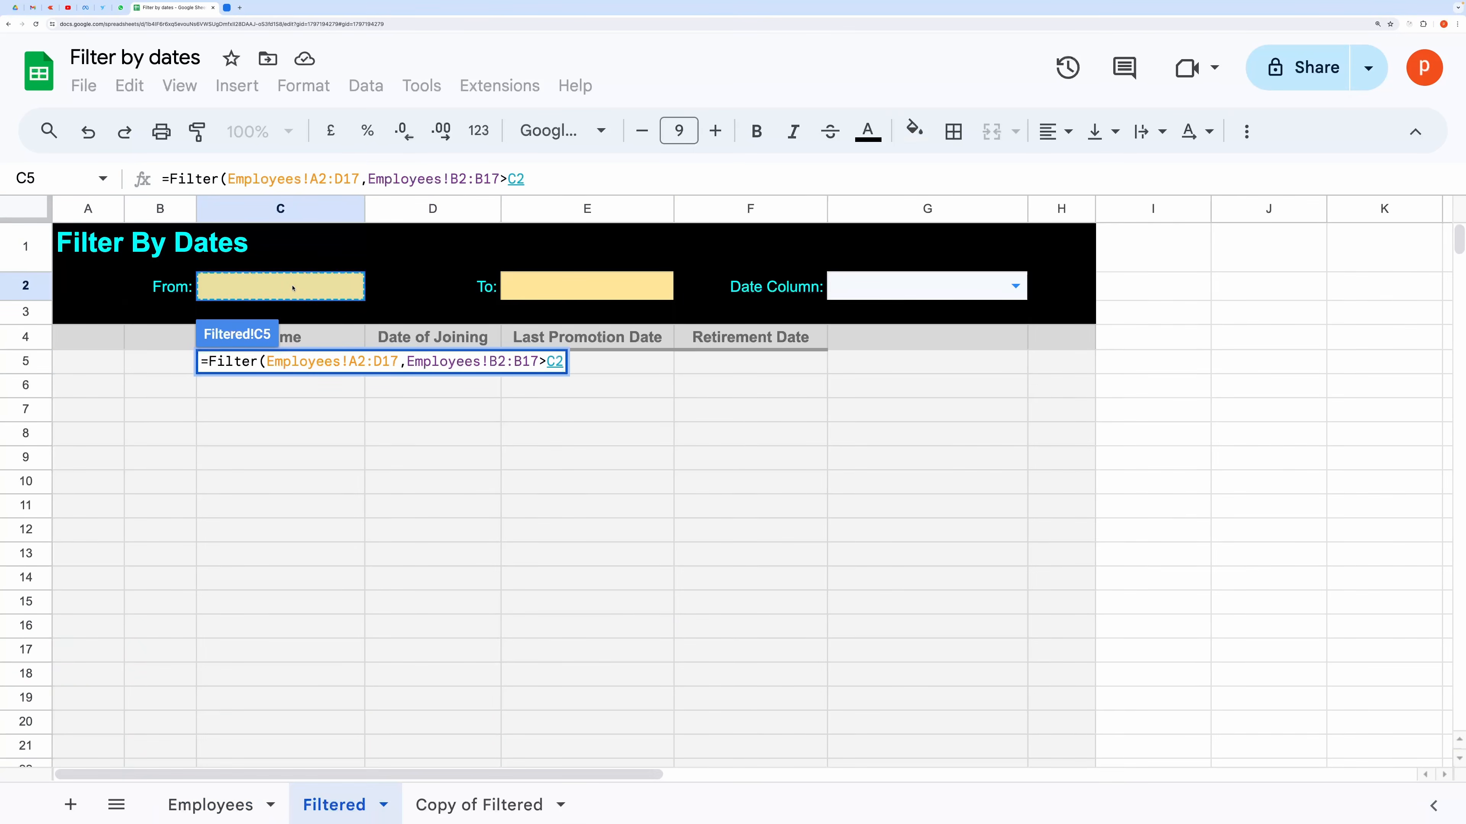
text(,)
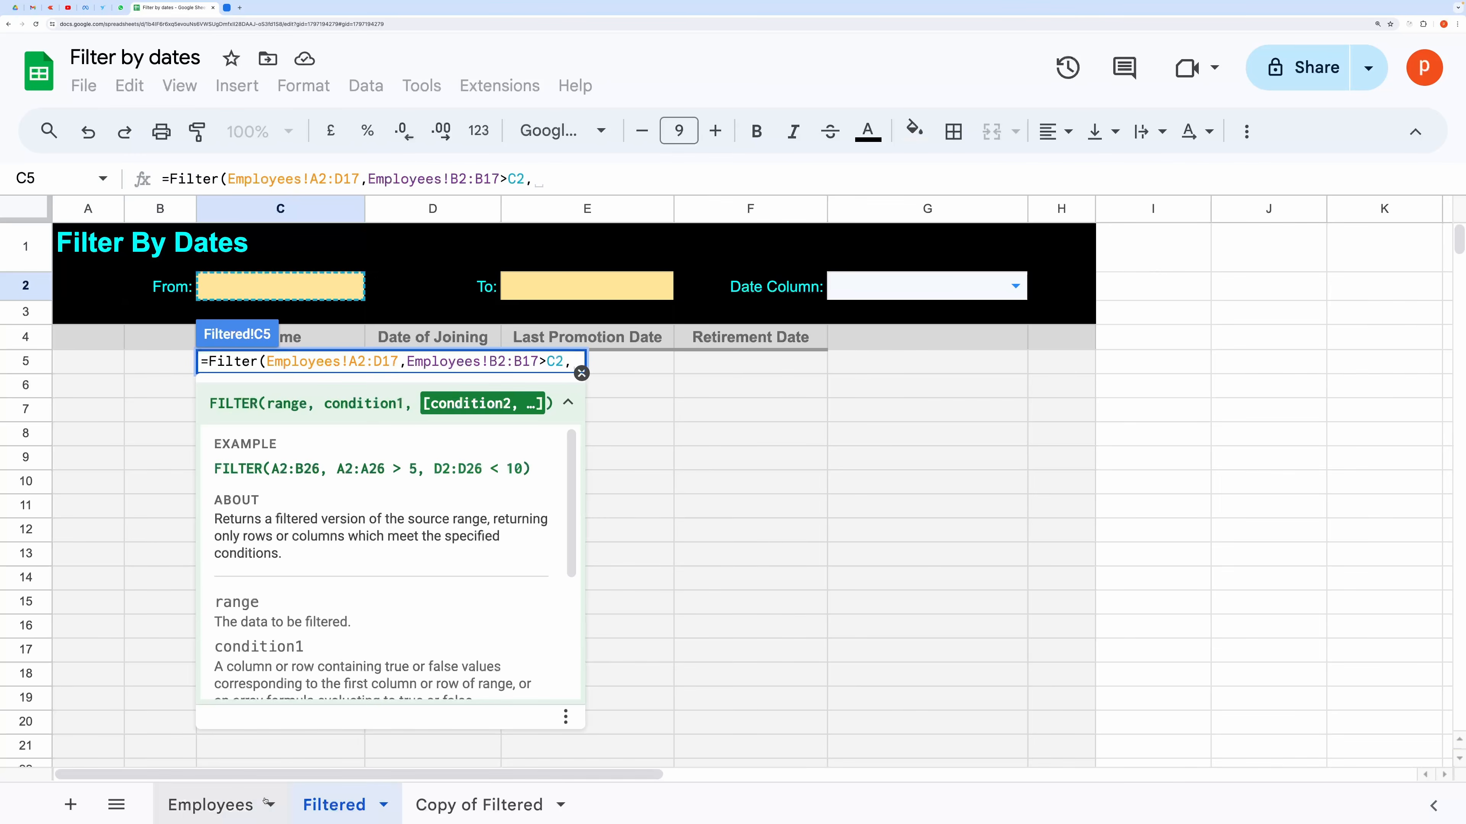
Add the second FILTER condition, Employees!B2:B17<=E2, comparing joining dates with the To date, and complete the formula
click(235, 810)
scroll(314, 314, up, 3)
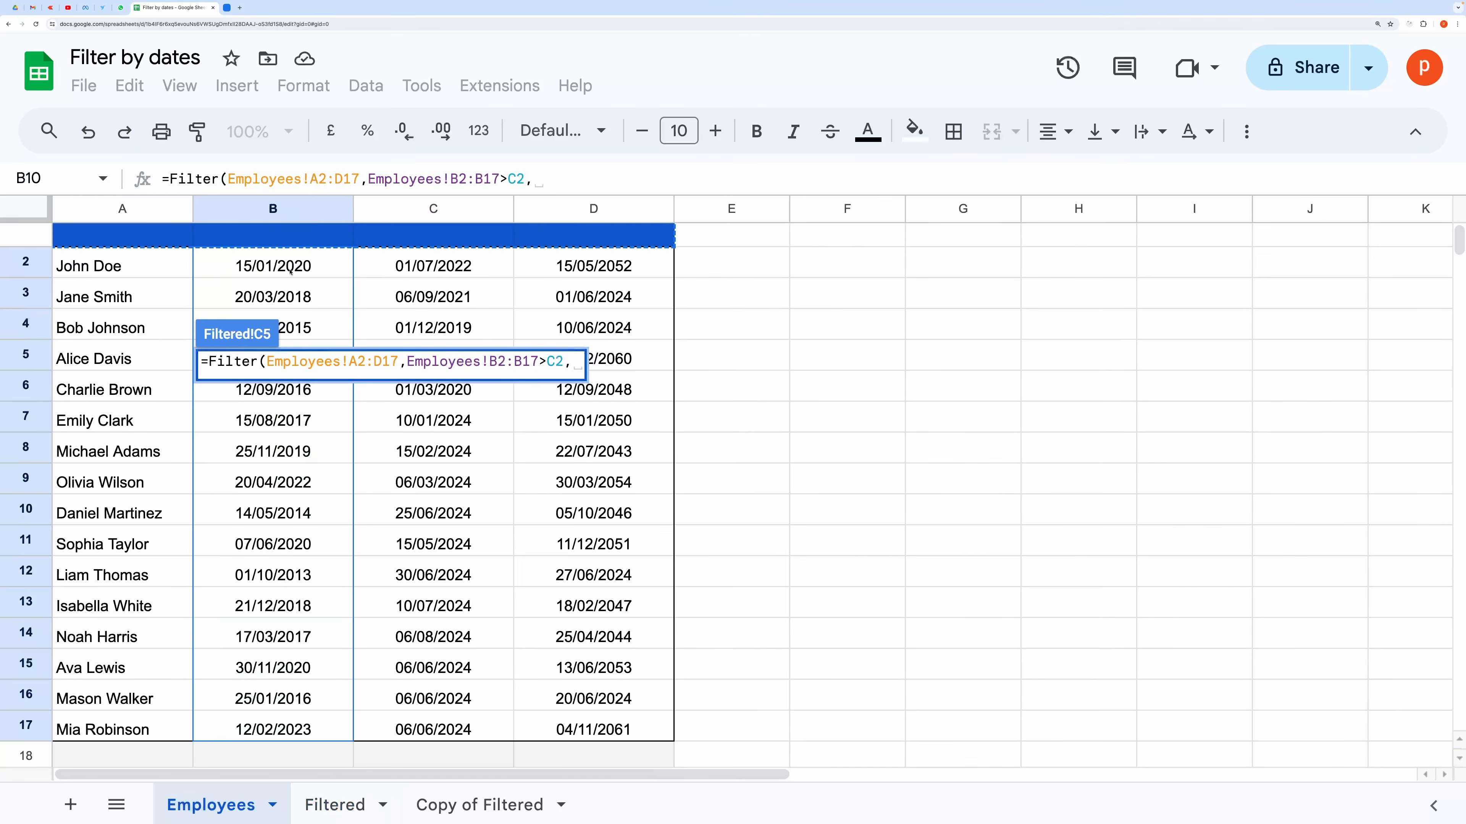
drag(290, 270, 309, 730)
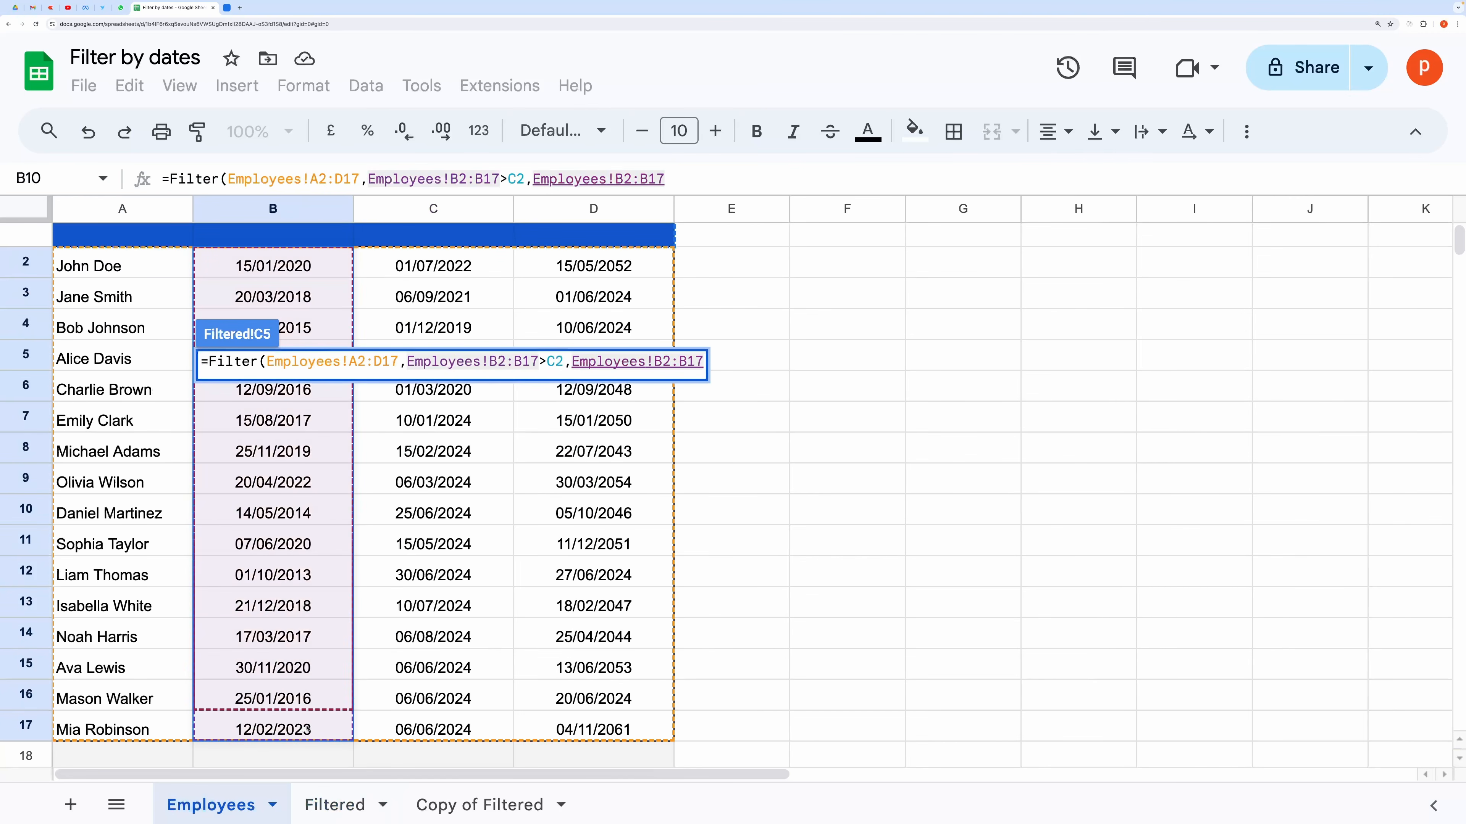
text(>)
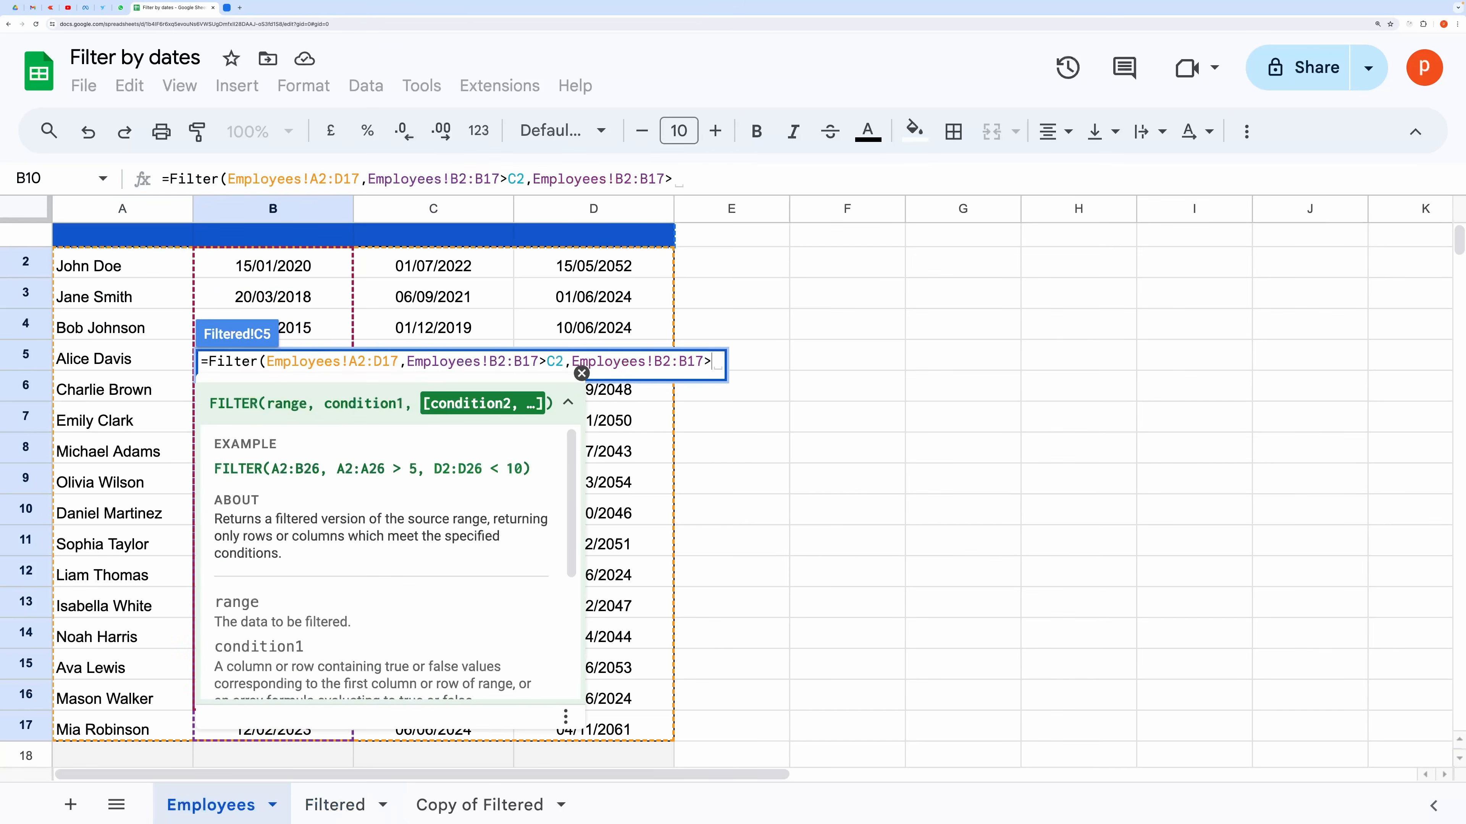
key(BackSpace)
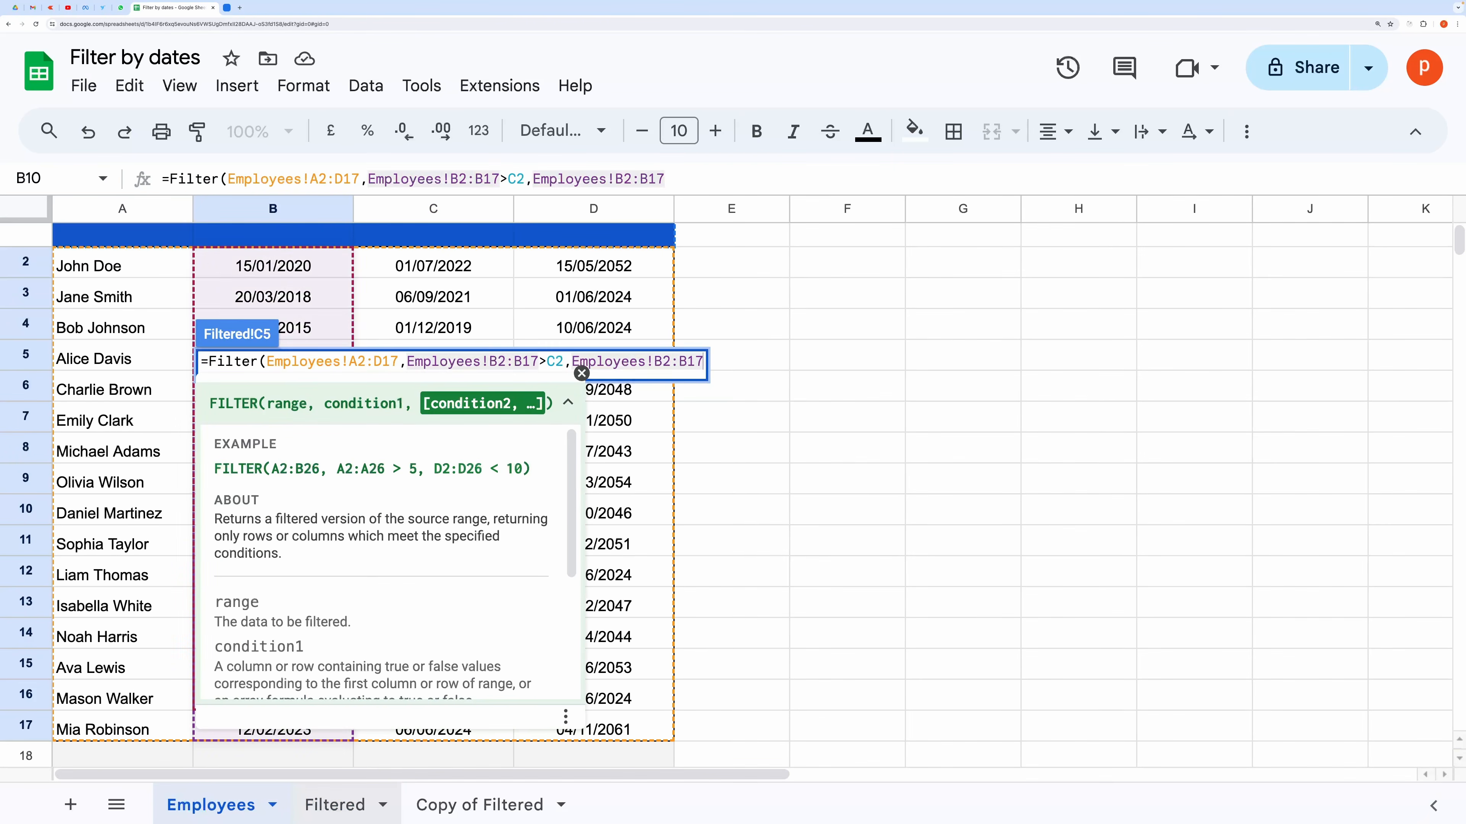
text(<=)
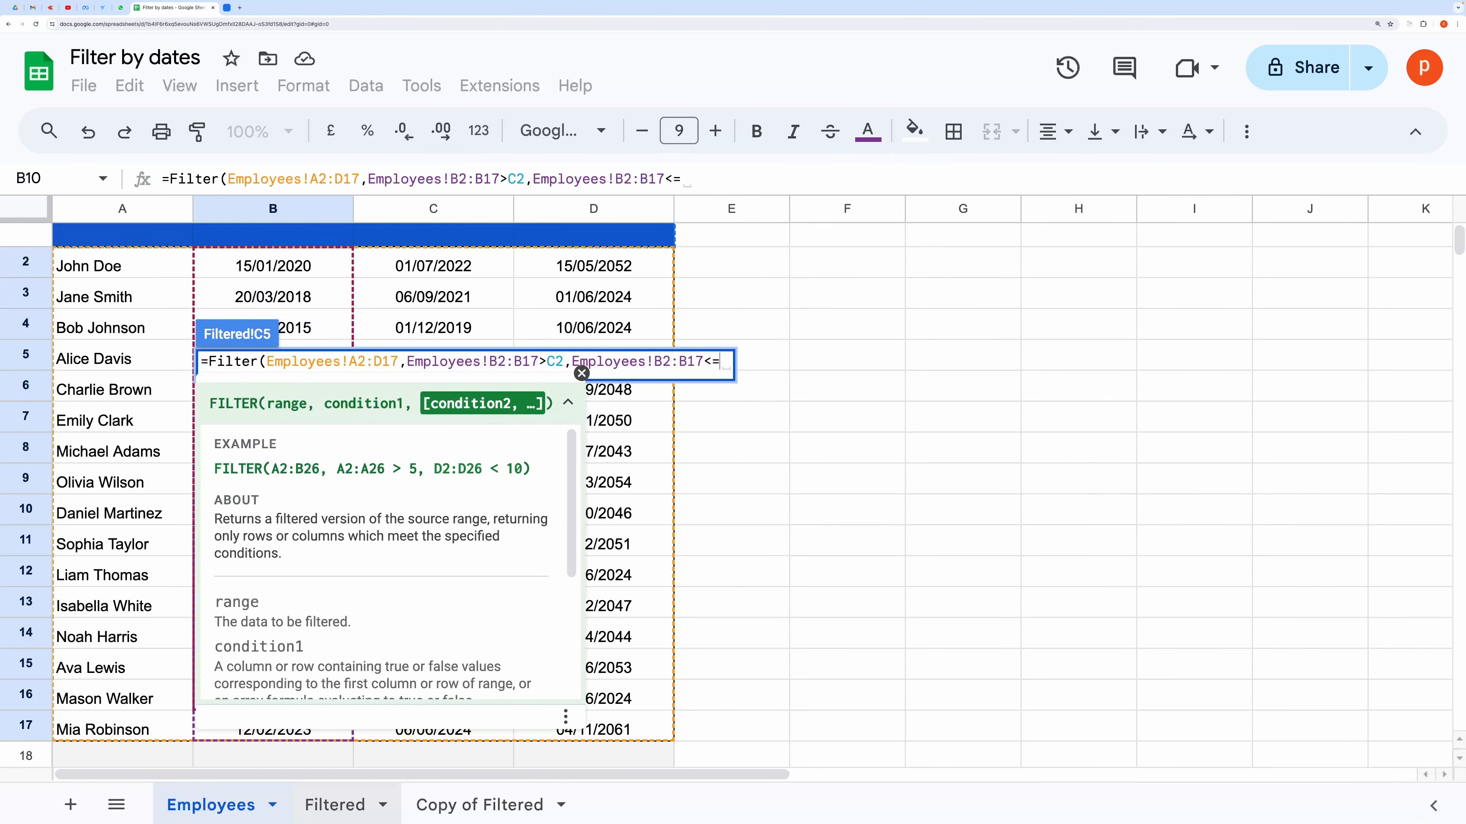
click(354, 807)
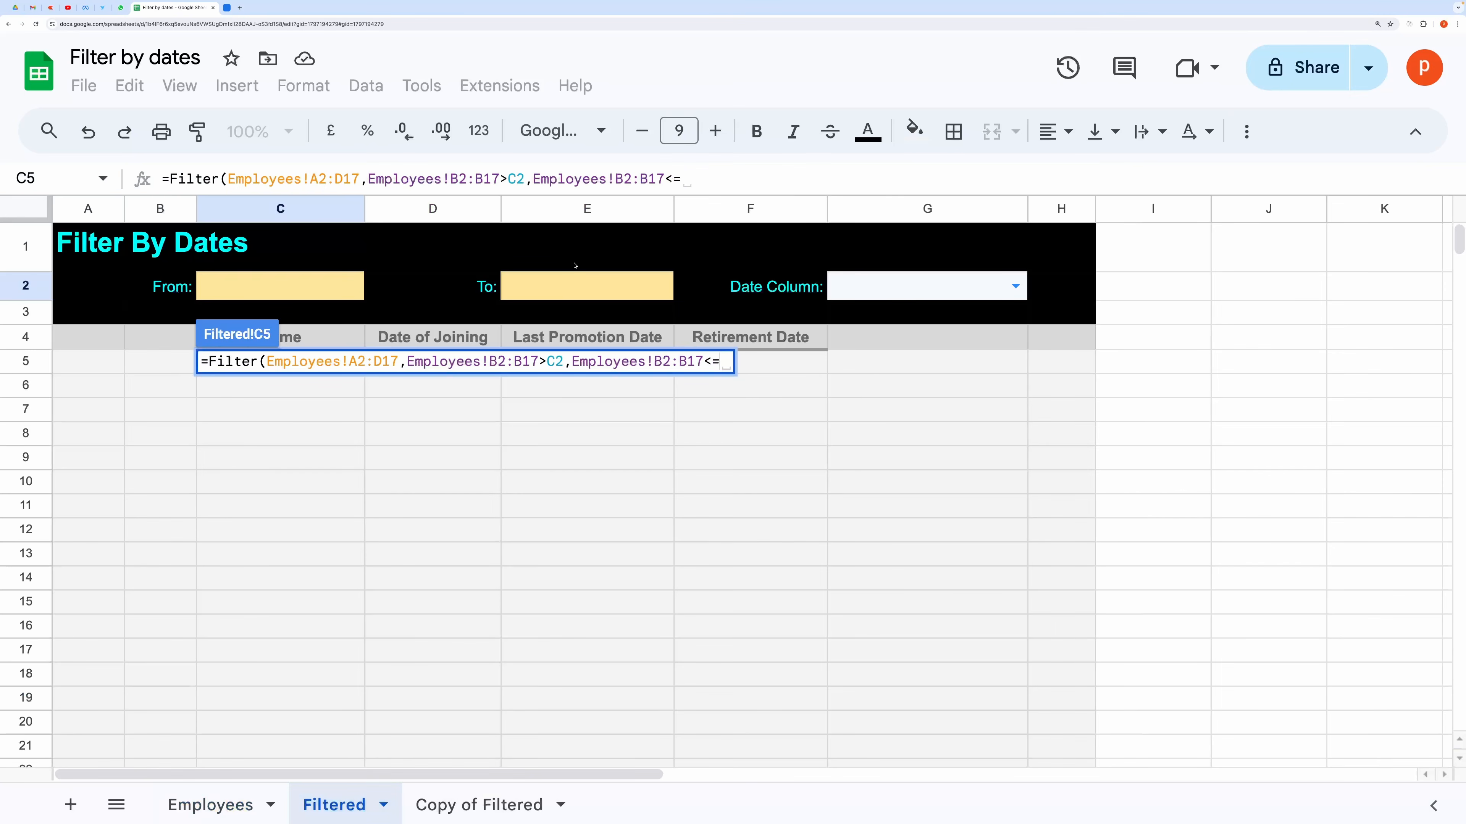
click(577, 287)
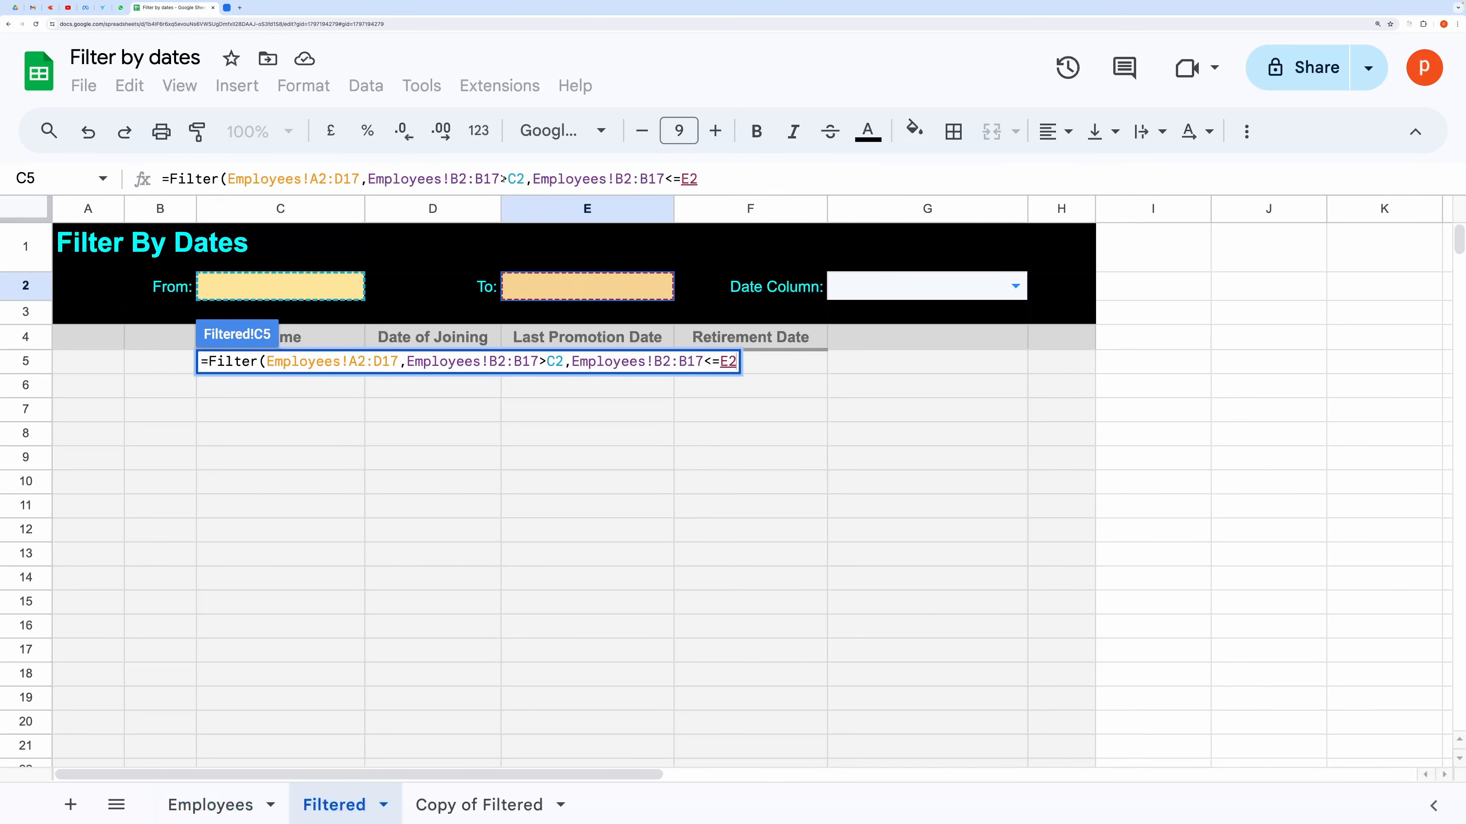
text())
key(Return)
Set the From date in C2 to 17/06/1990 and the To date in E2 to 17/06/2024
click(281, 286)
text(17/06/1990)
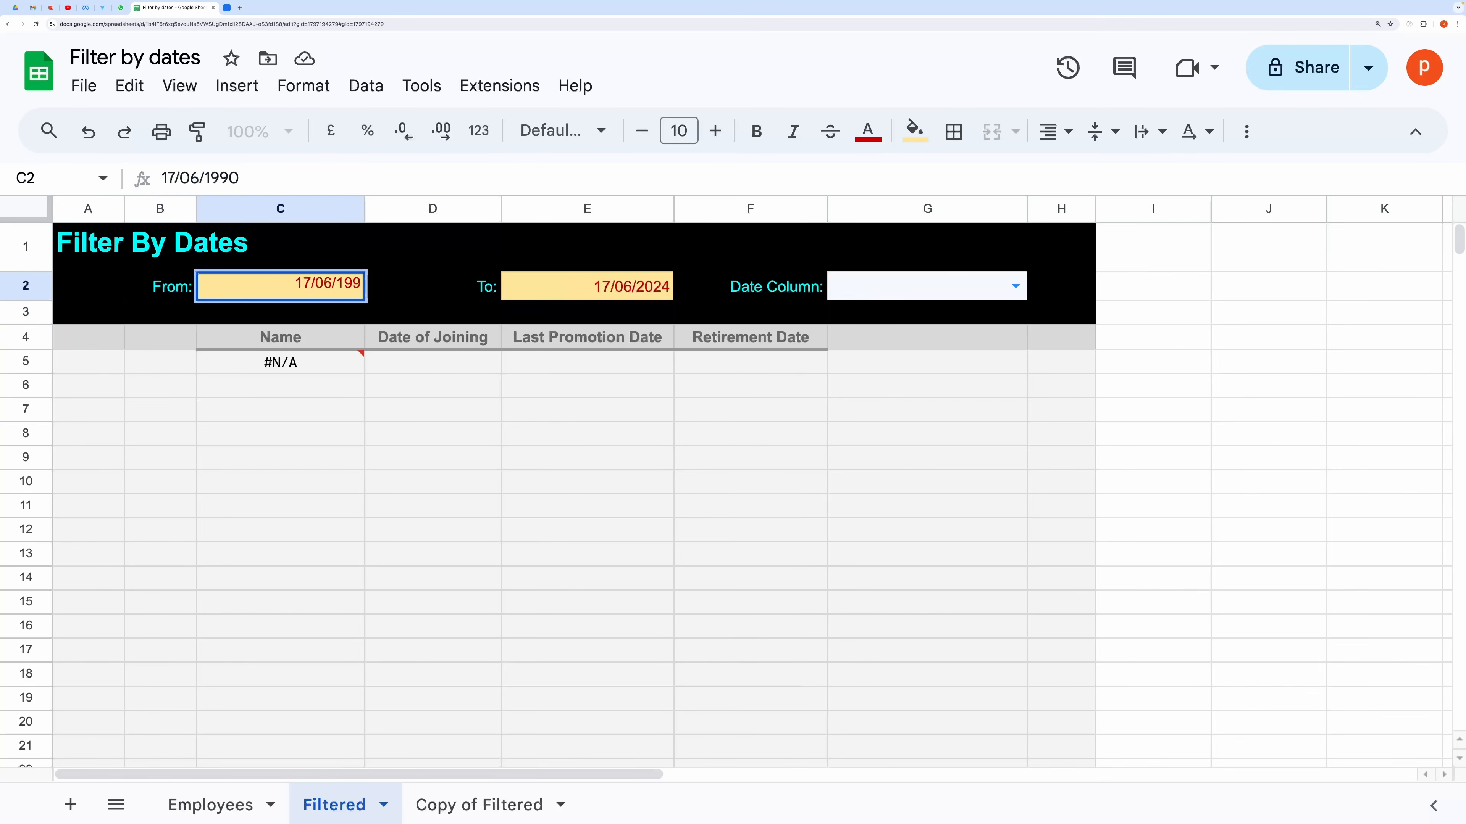
click(569, 290)
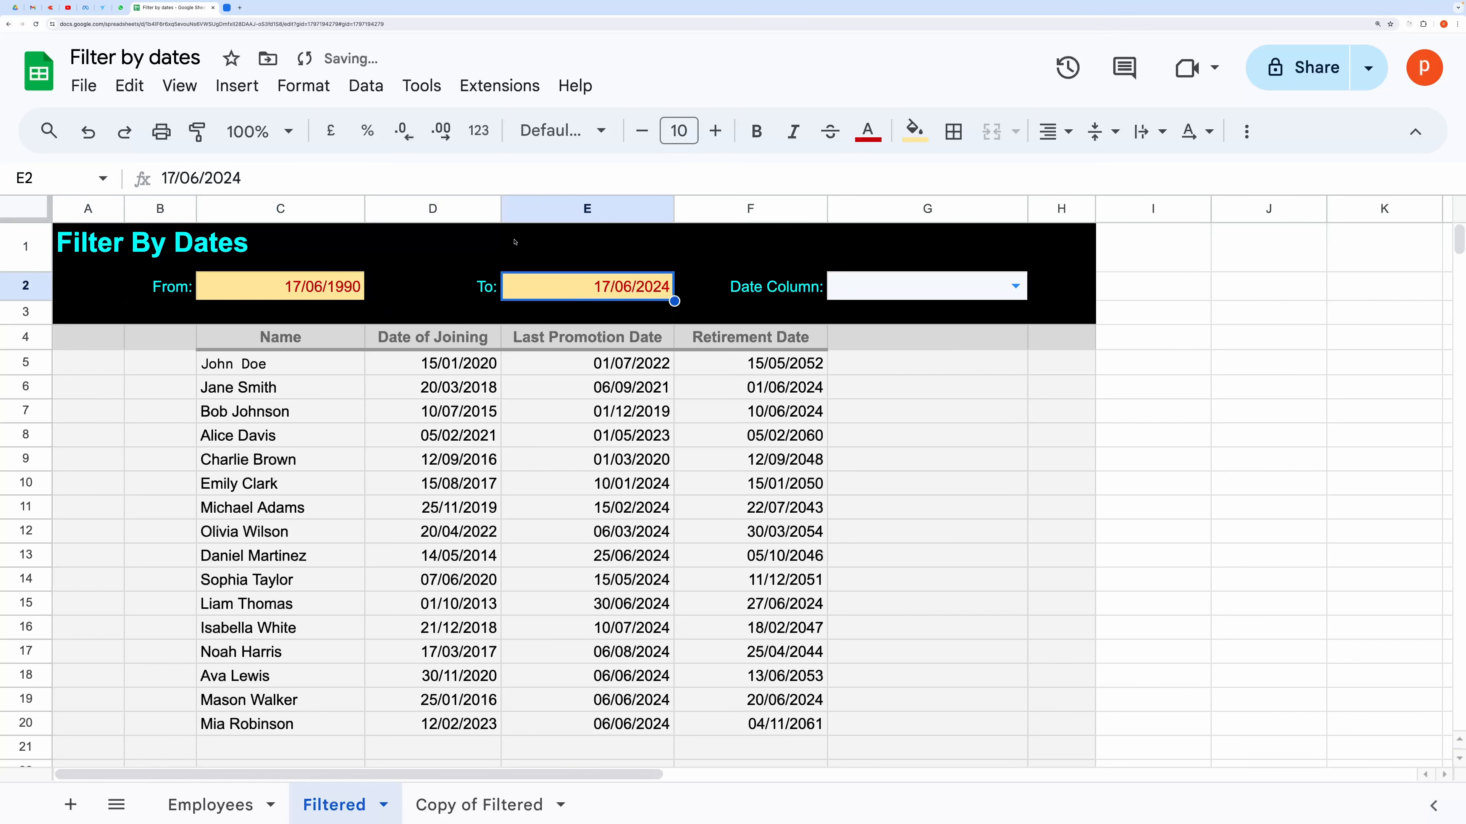
click(302, 178)
key(BackSpace)
key(BackSpace)
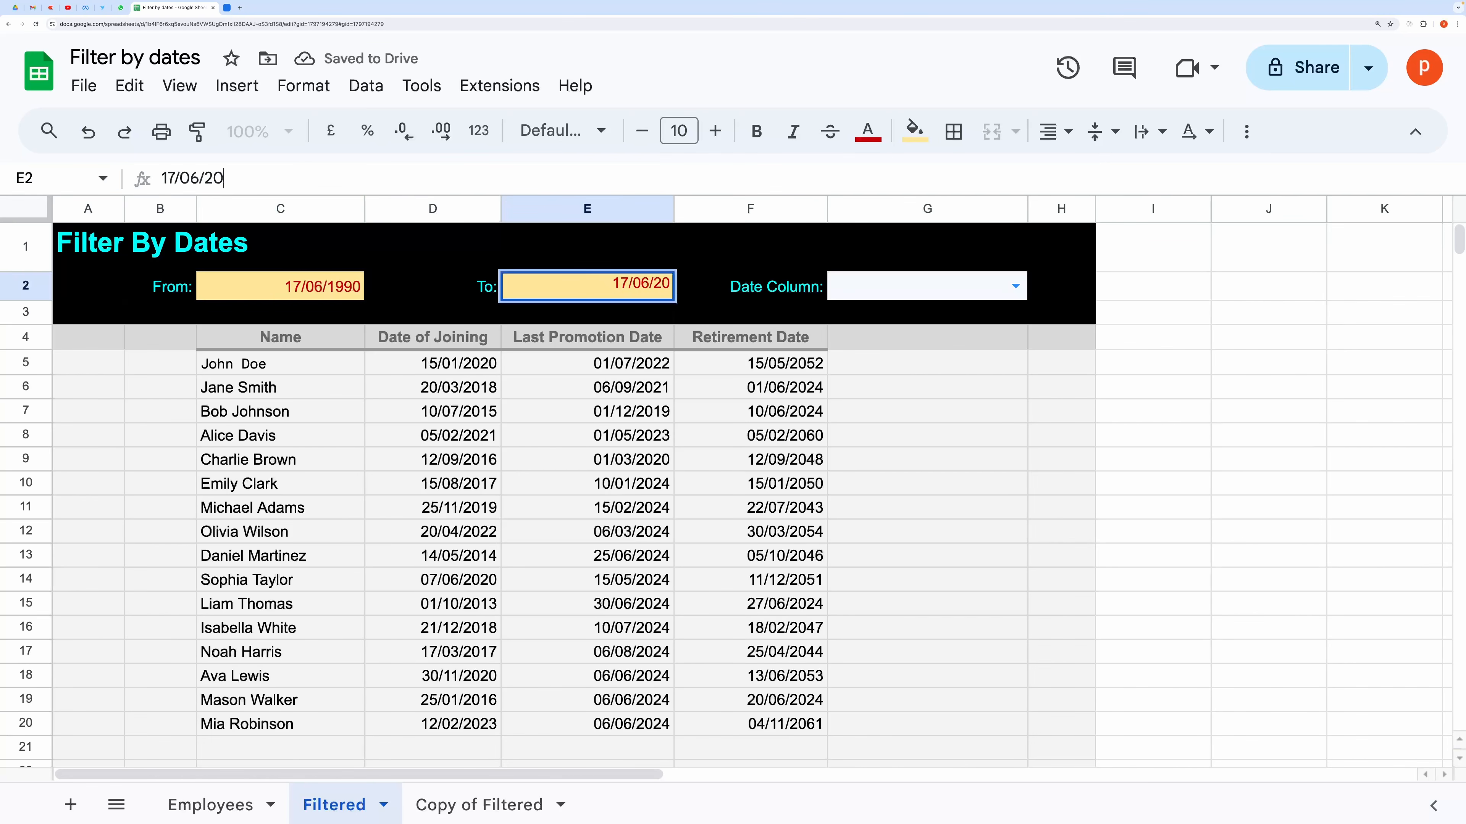
text(0)
key(BackSpace)
text(24)
key(Return)
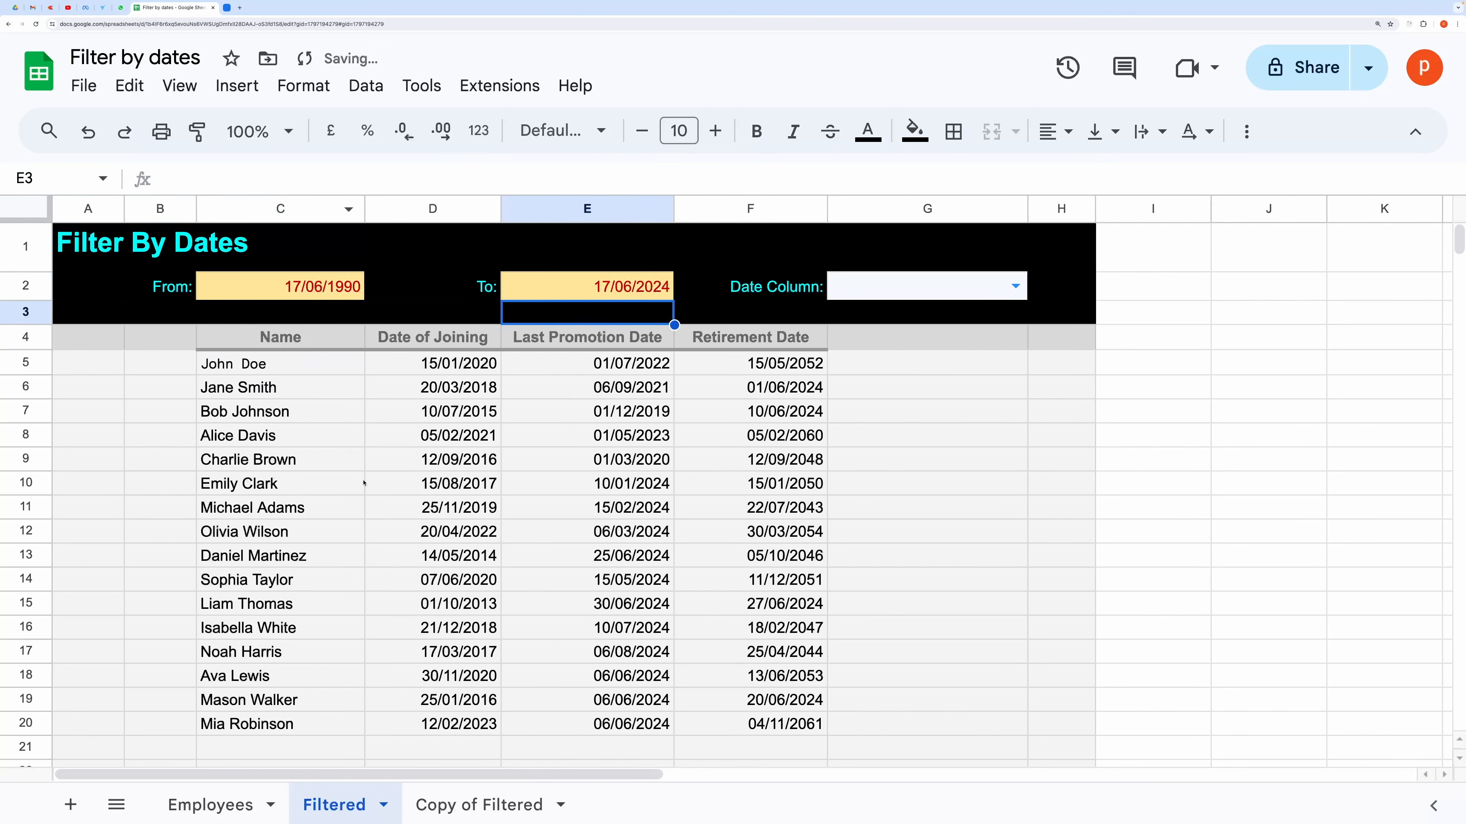
Compare the filtered results in C5:F20 with the Employees sheet and examine the B2:B17 references in both conditions of the C5 formula
click(331, 531)
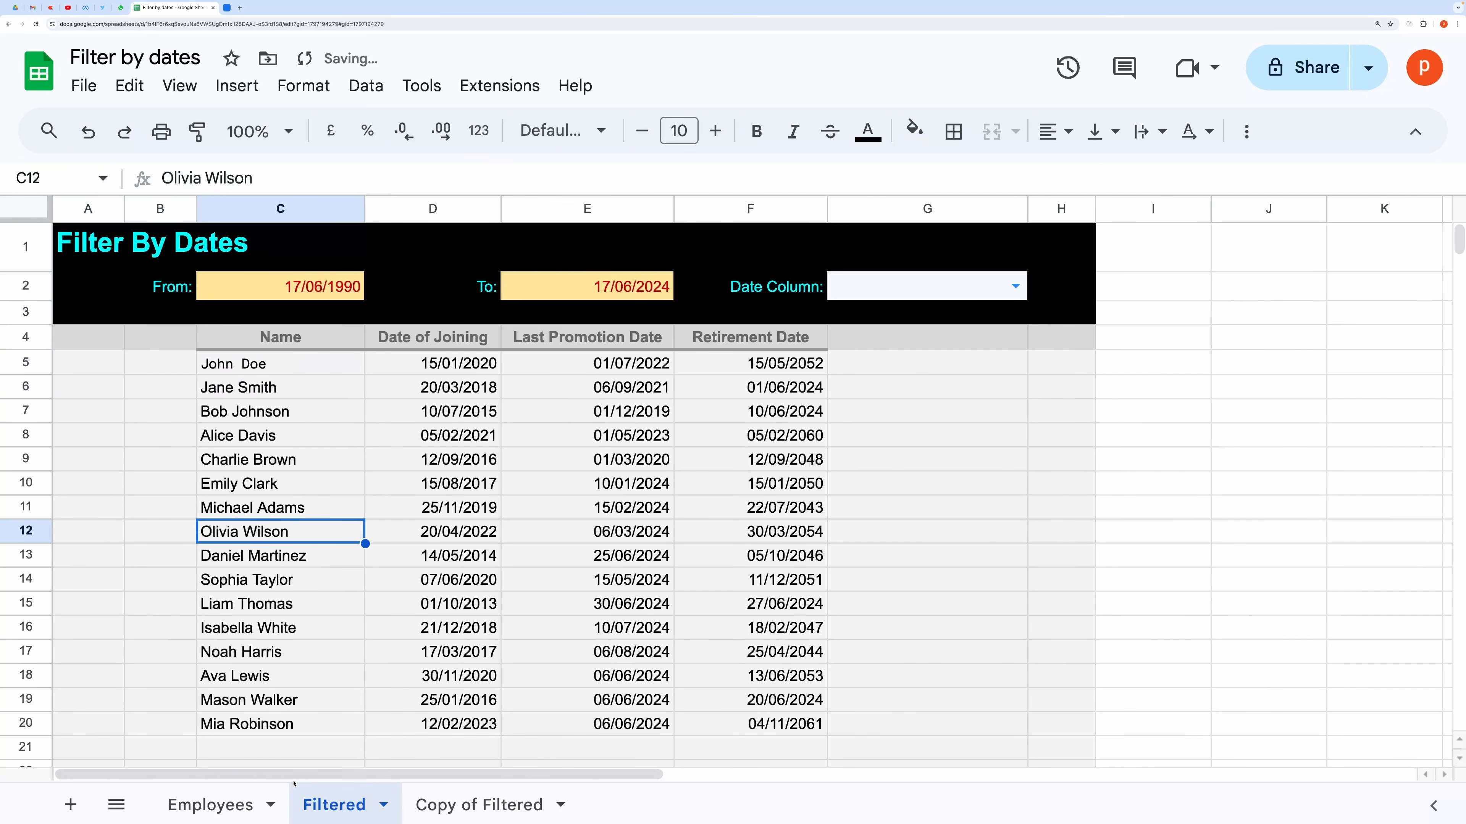
drag(273, 361, 798, 723)
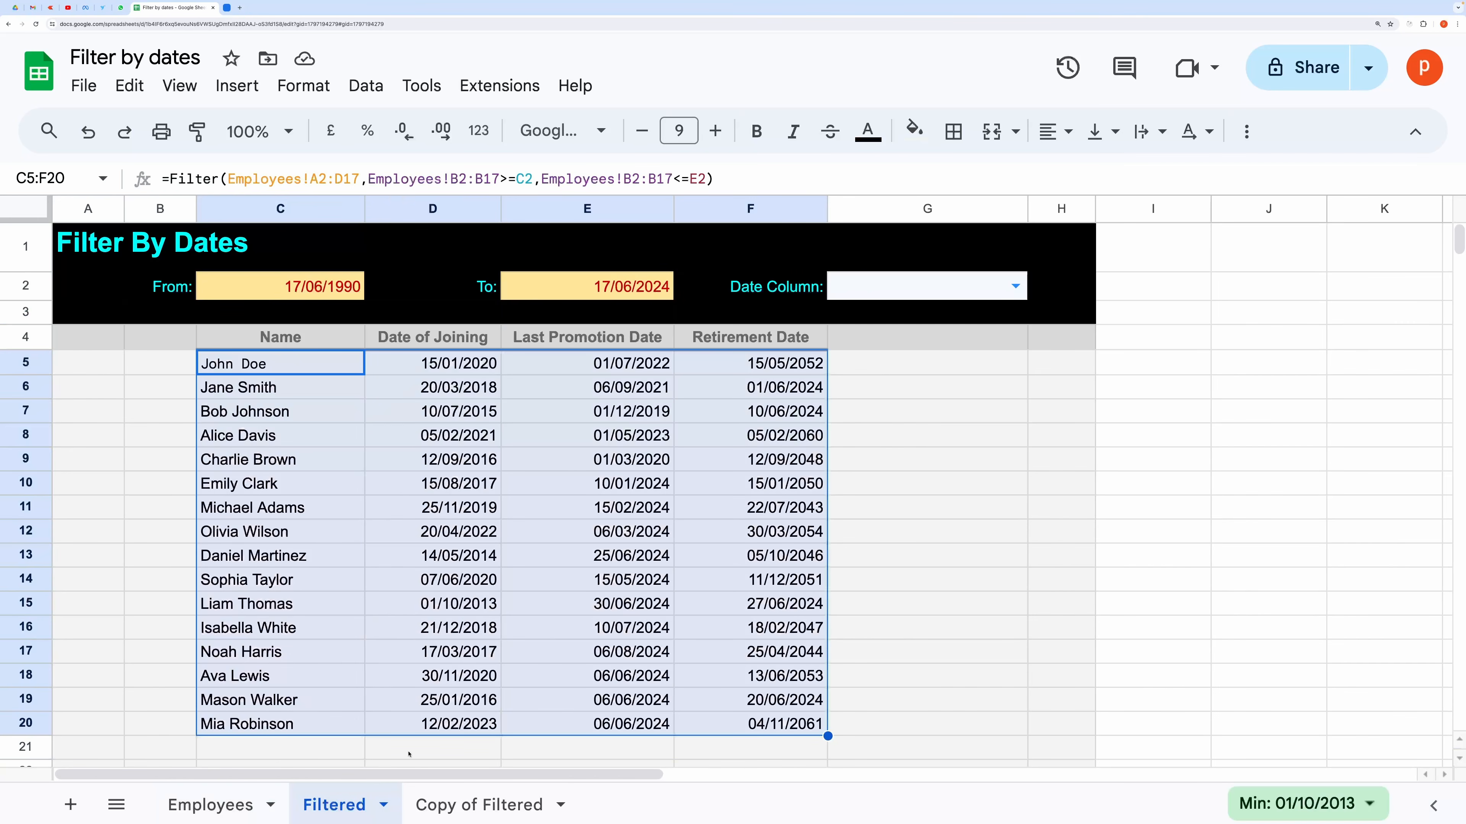
click(205, 807)
click(323, 805)
click(280, 368)
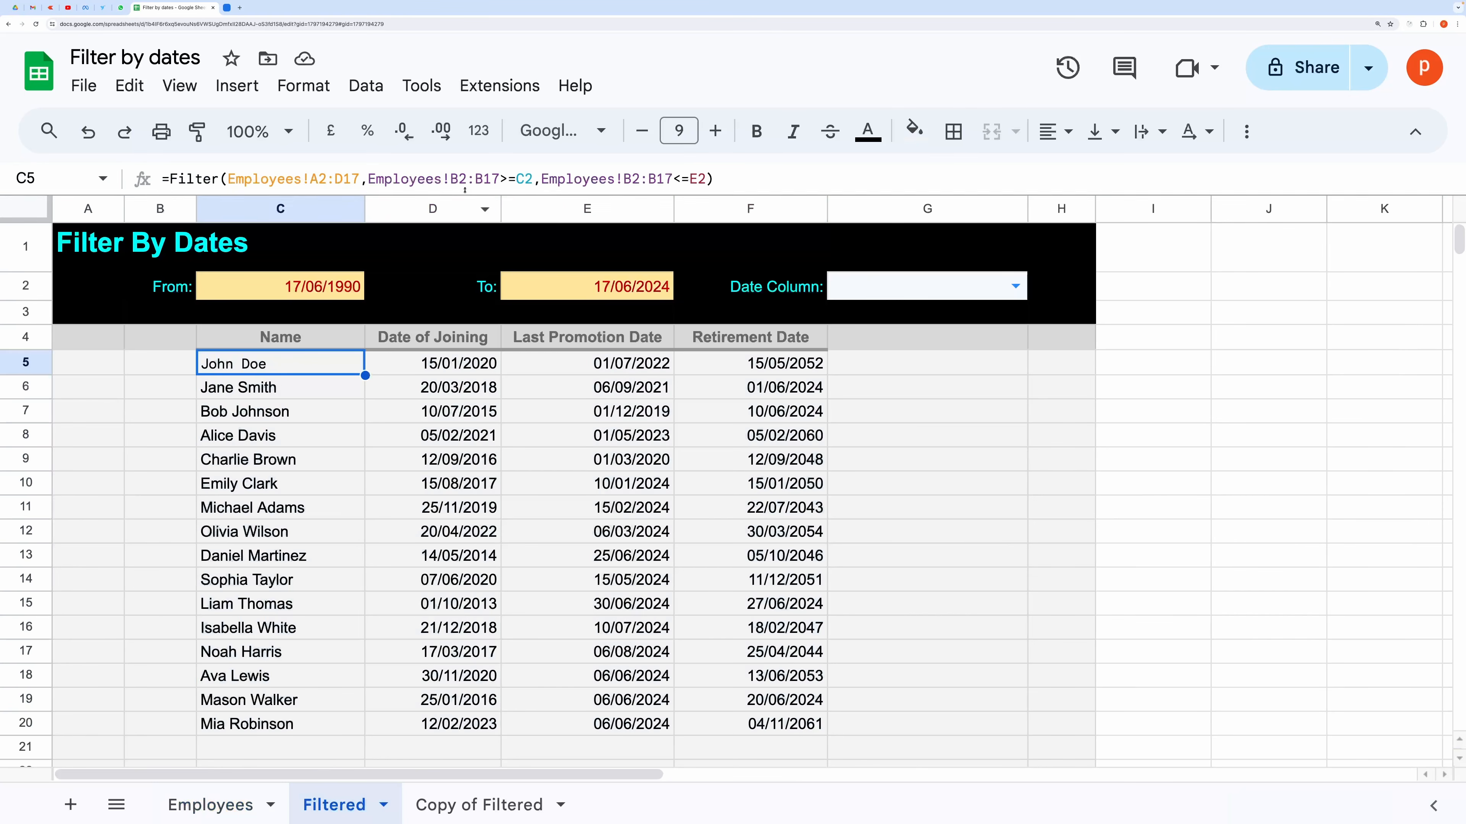
click(230, 815)
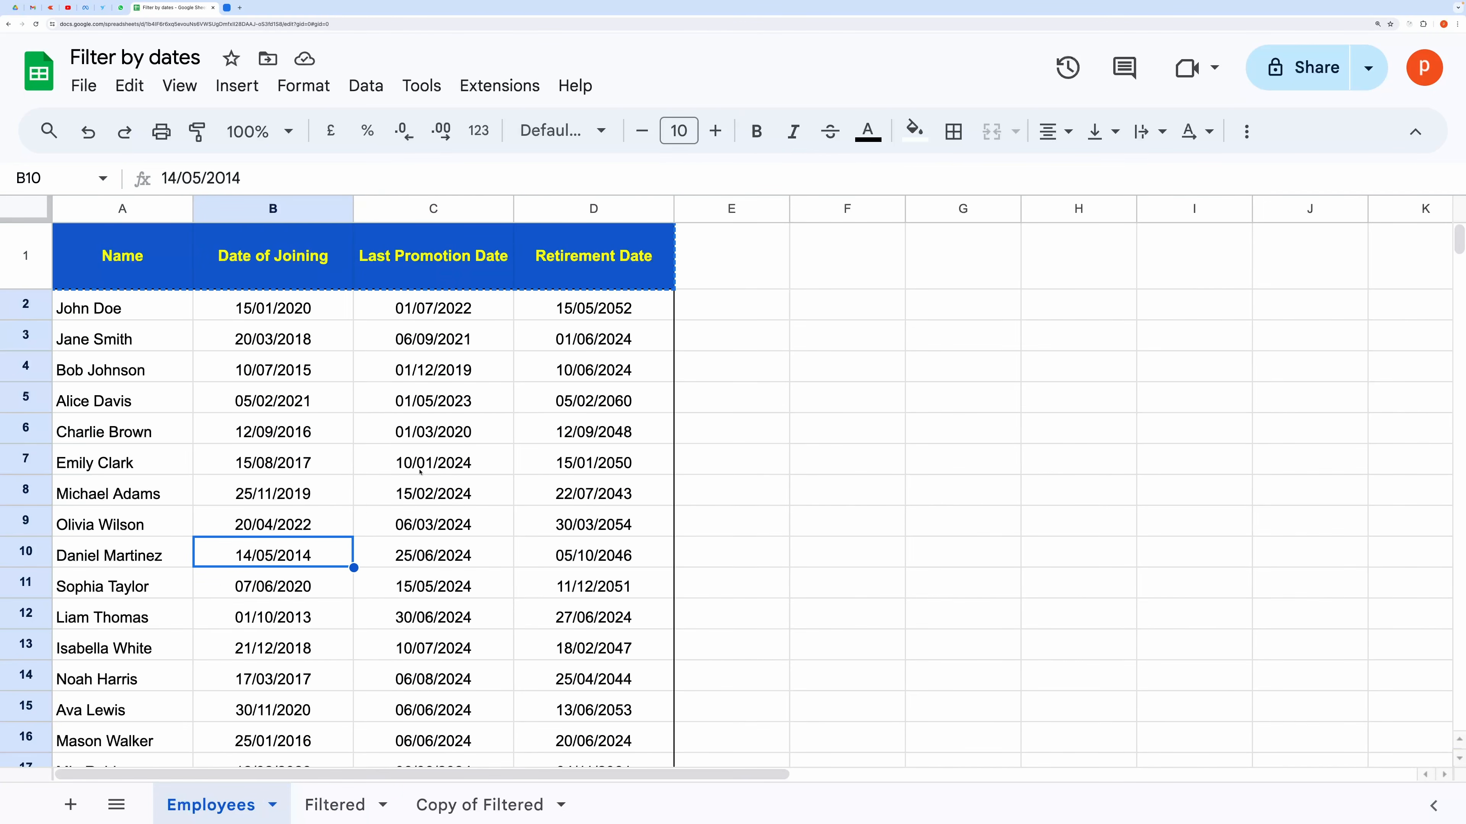
click(335, 804)
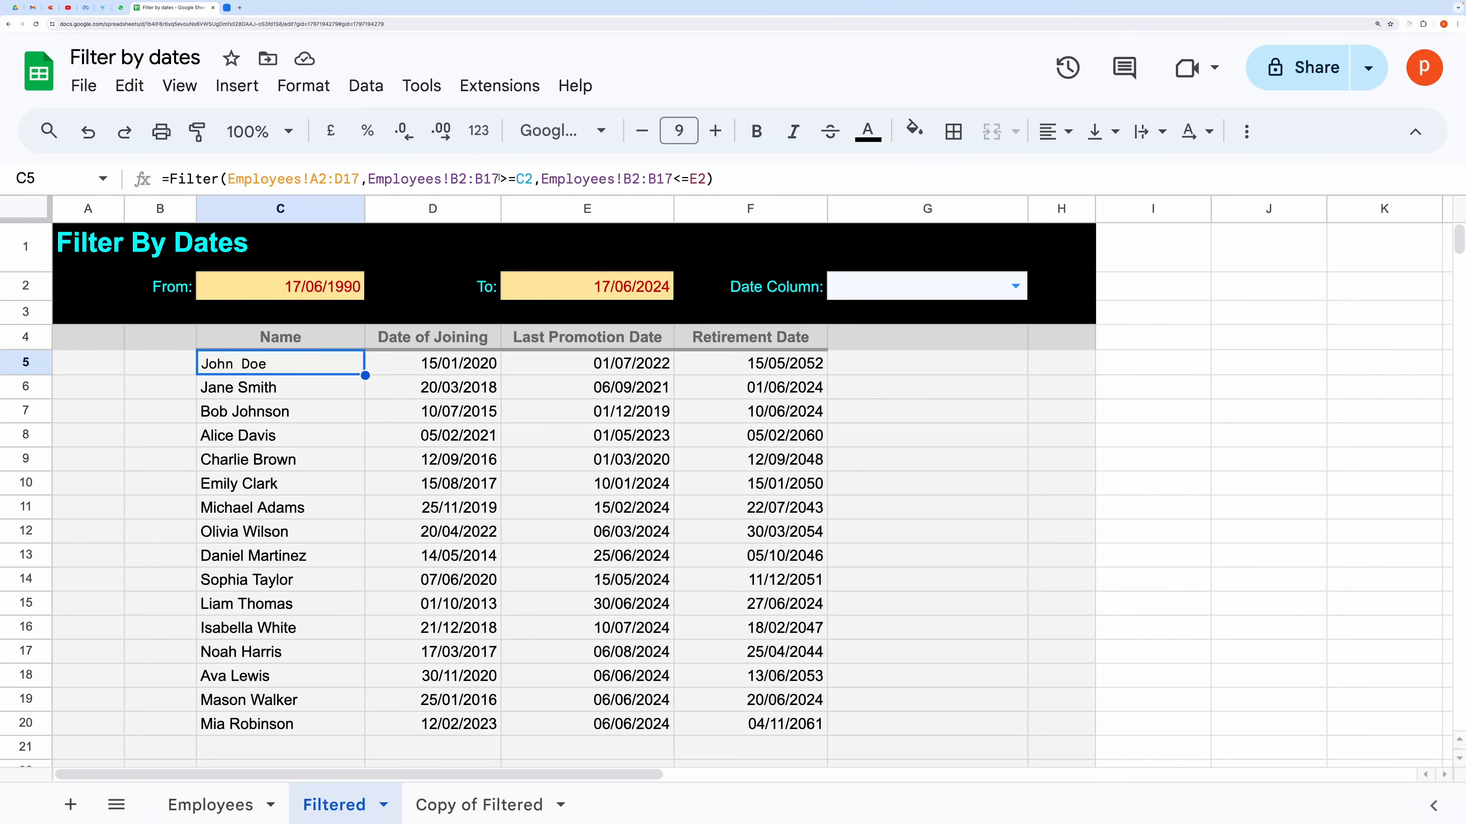
drag(499, 178, 450, 178)
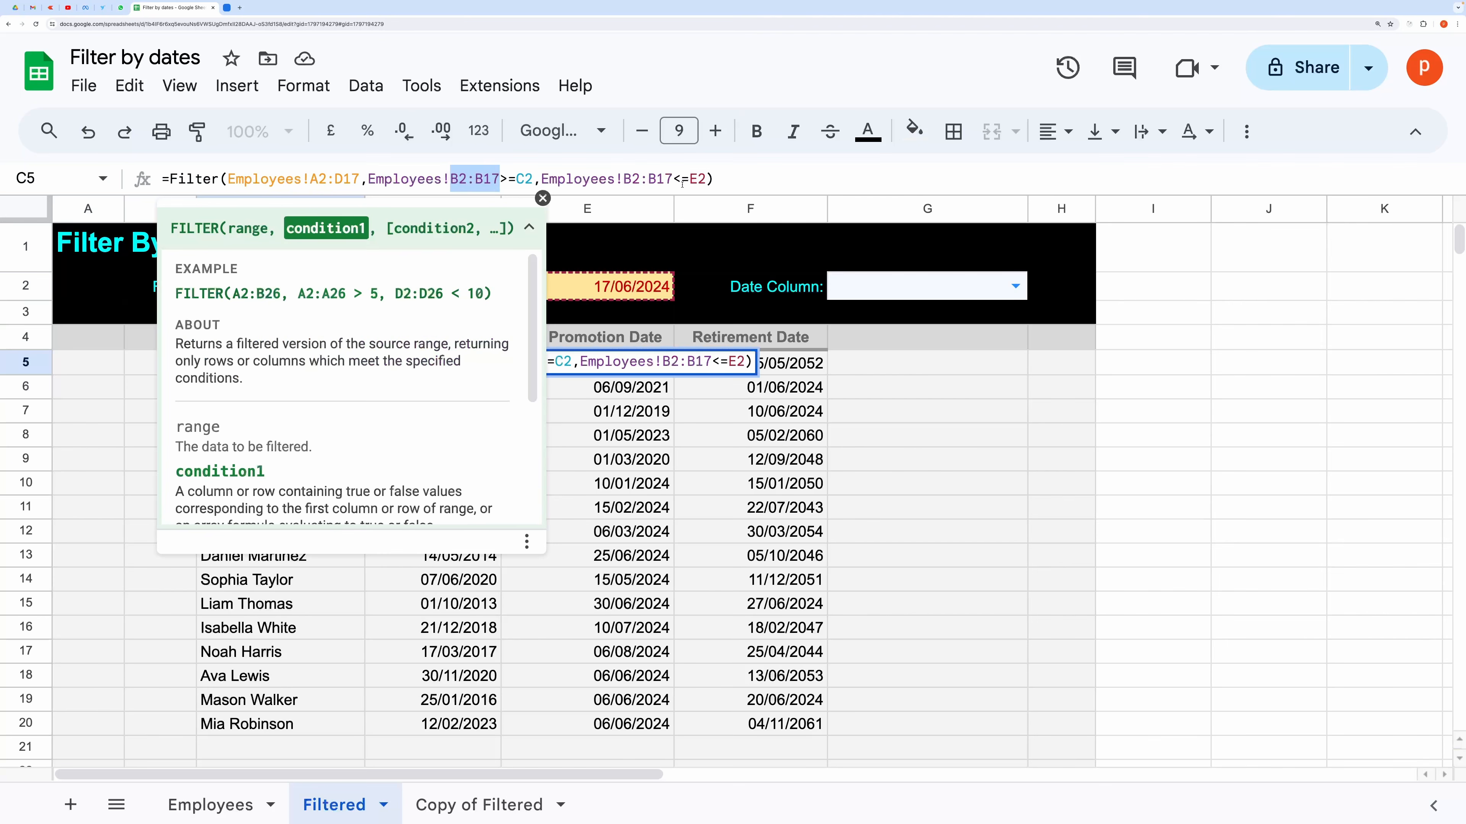
drag(673, 180, 620, 181)
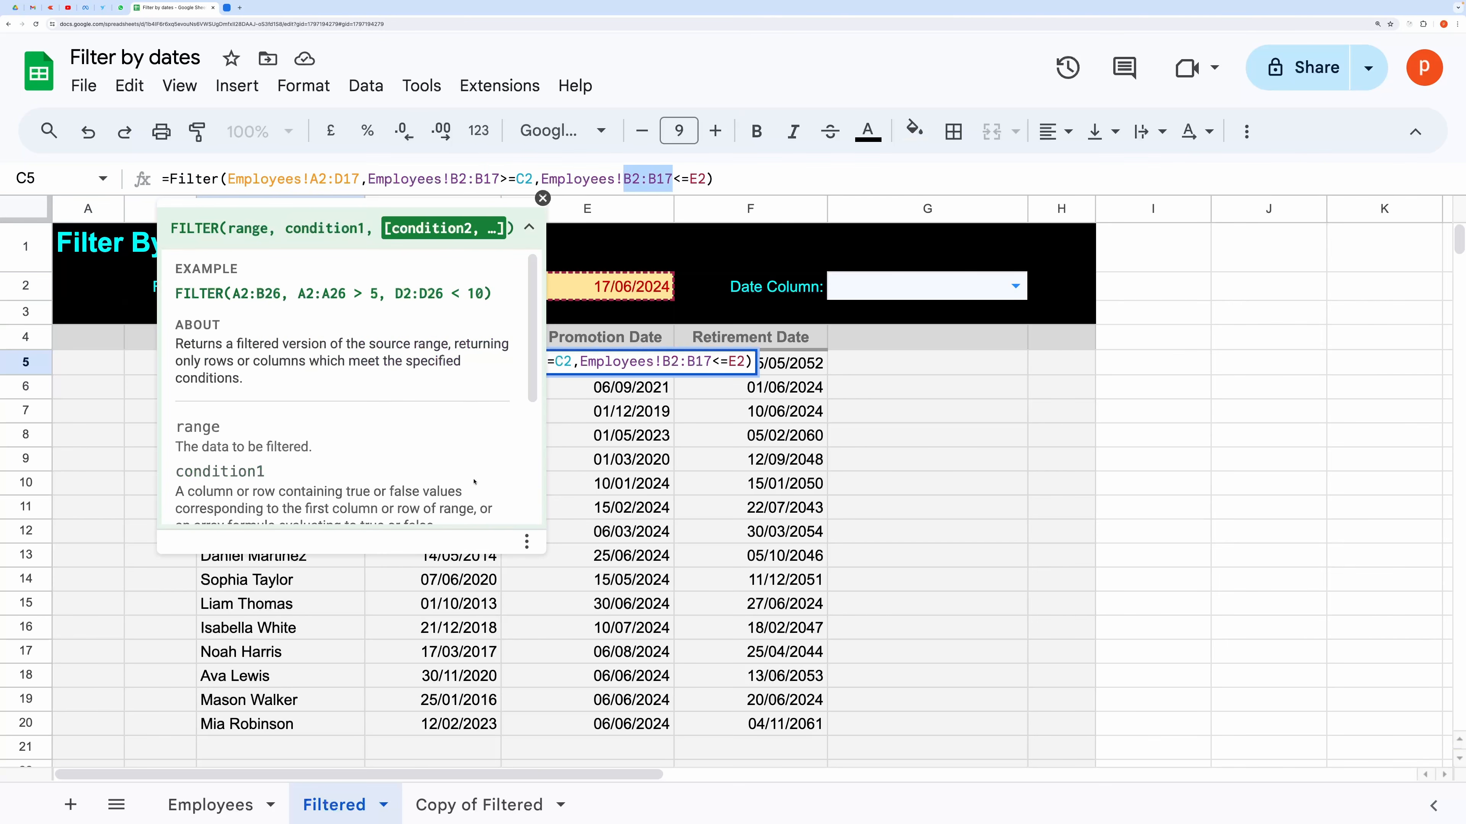
click(655, 537)
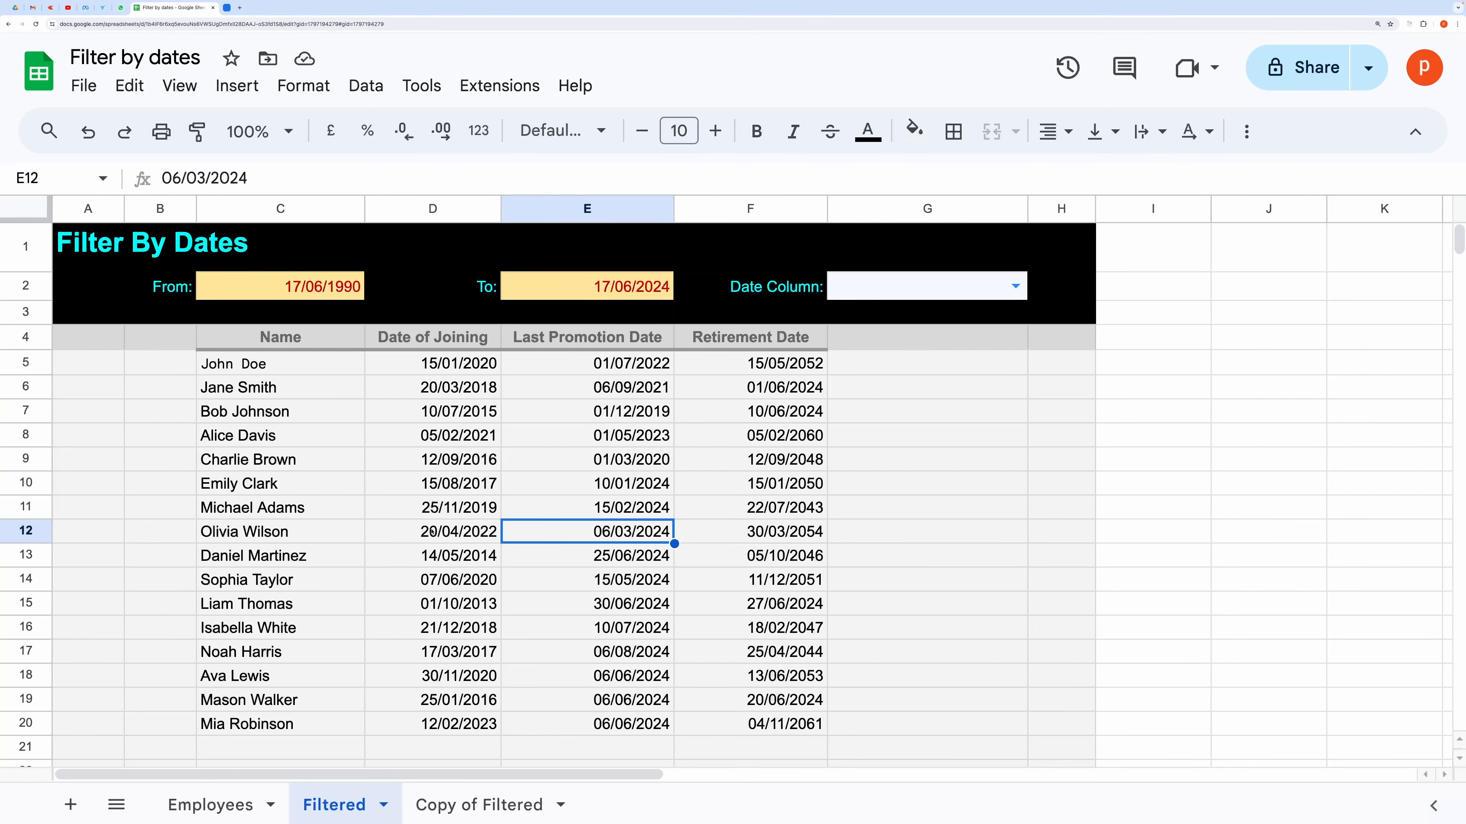
Review the employee data in A2:D17 and the header row in A1:D1 on the Employees sheet
click(209, 811)
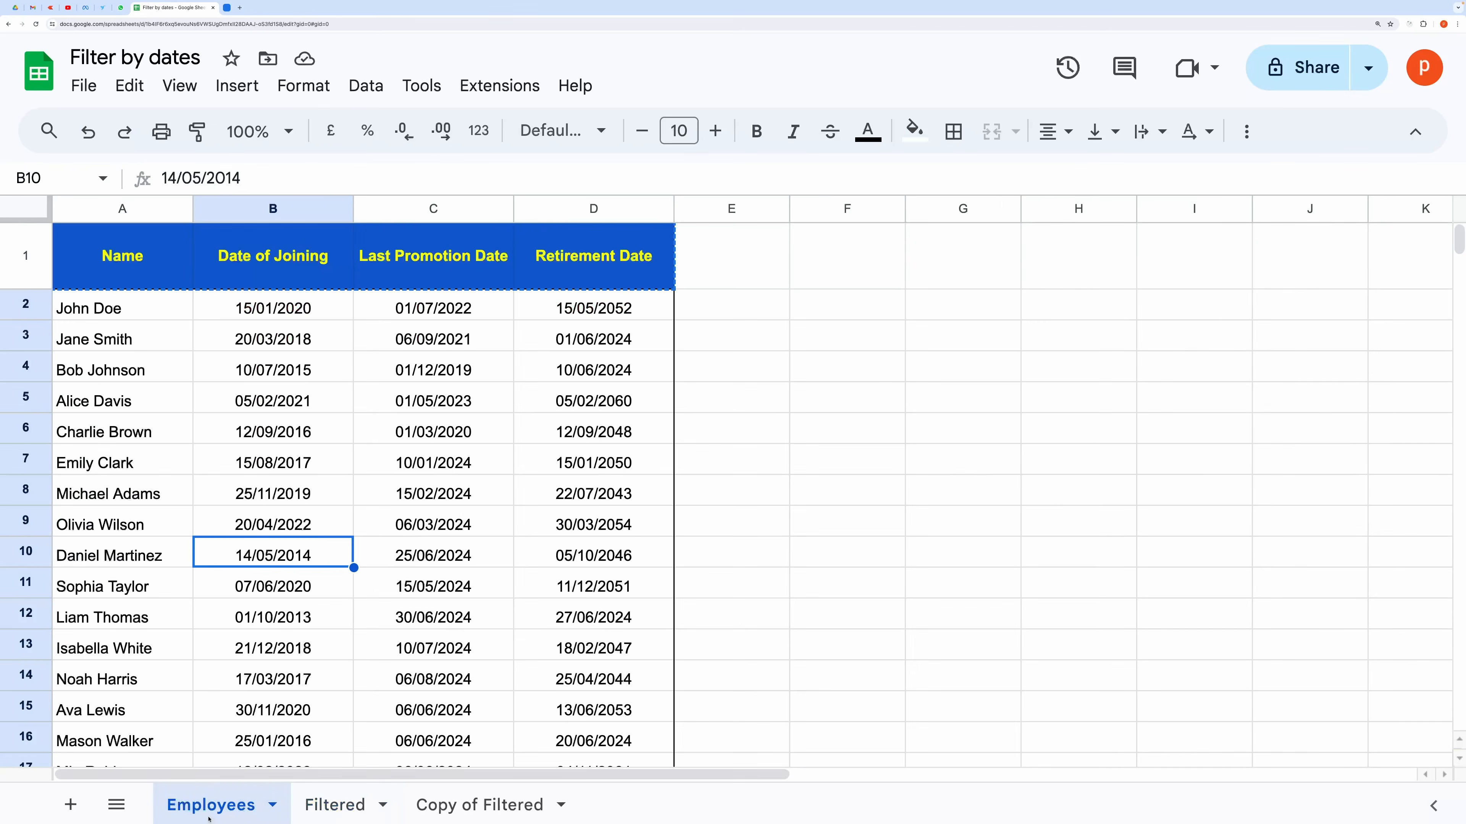
click(313, 607)
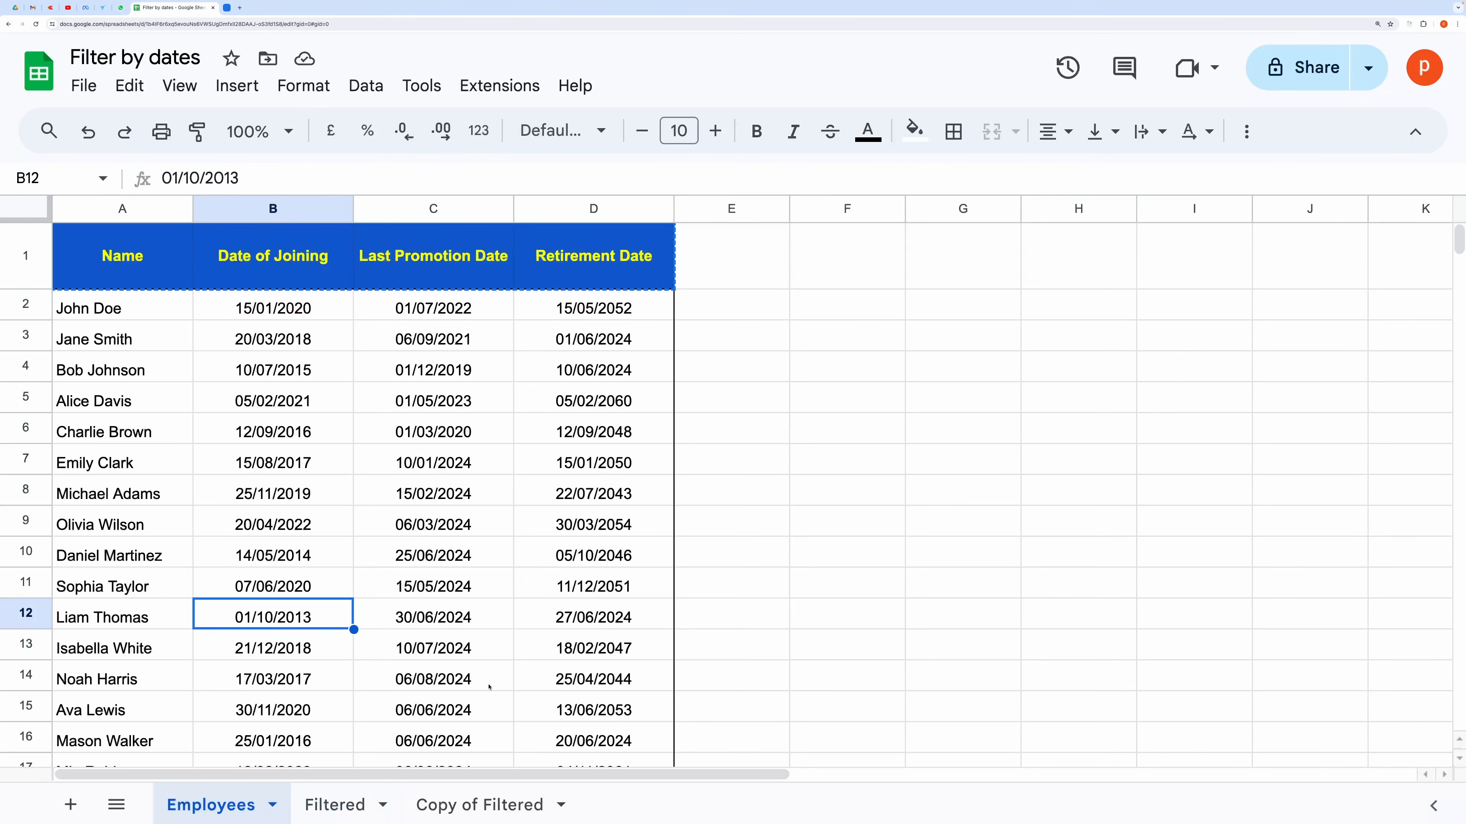
scroll(489, 686, down, 3)
scroll(489, 685, up, 3)
drag(144, 304, 620, 593)
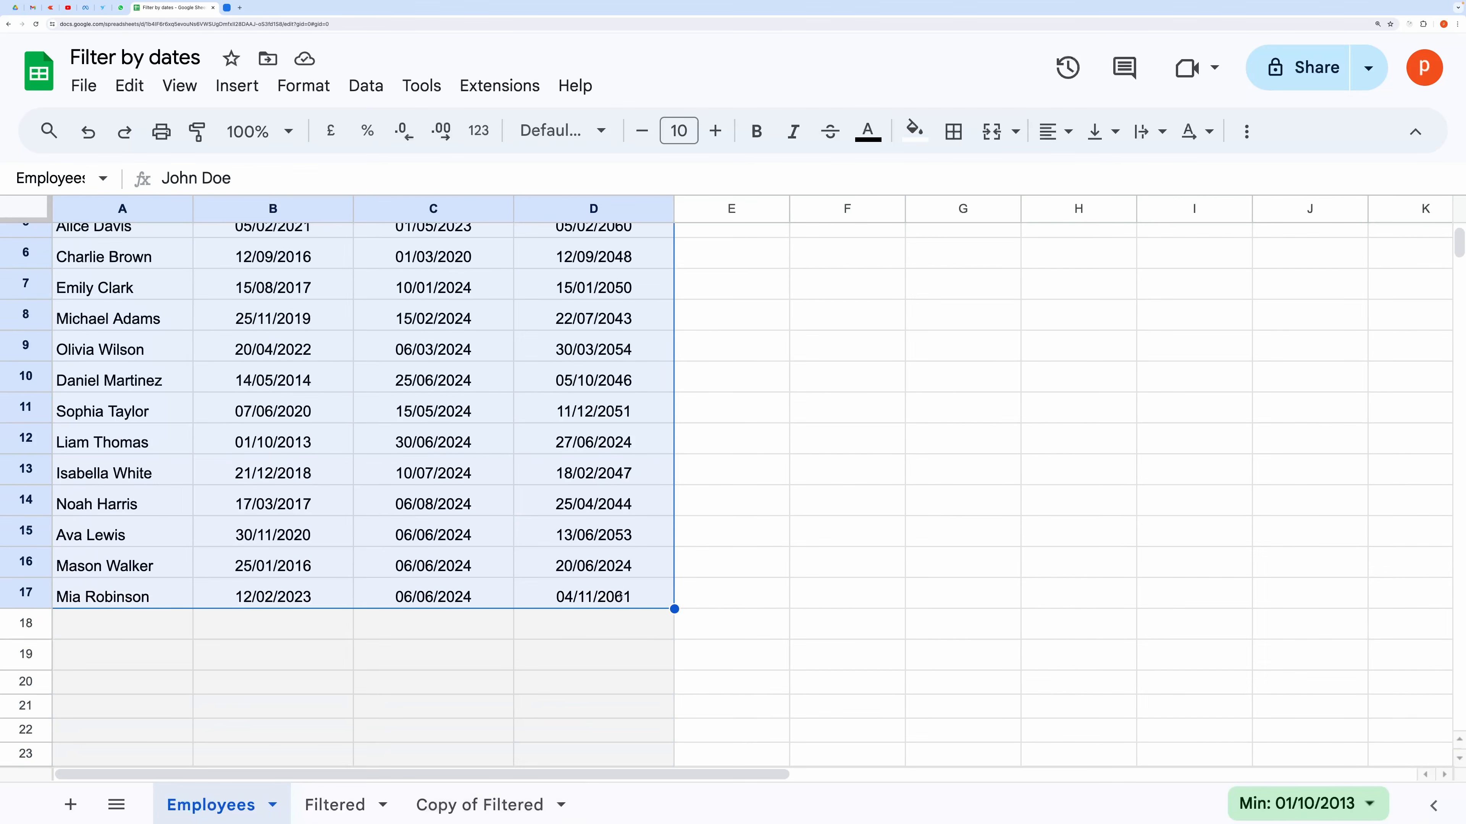
scroll(520, 531, up, 3)
click(161, 265)
click(167, 398)
click(173, 270)
drag(216, 276, 617, 277)
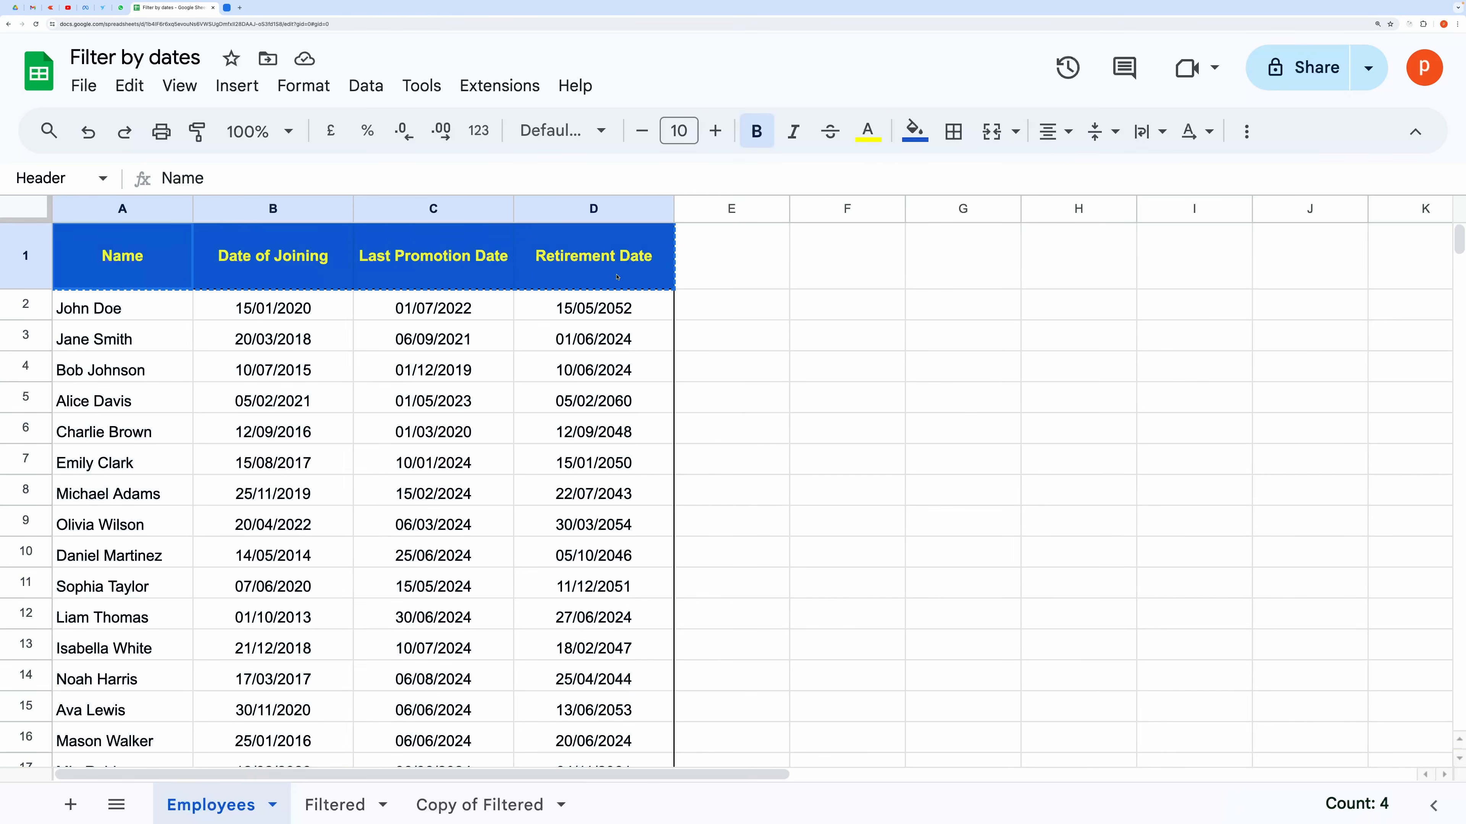
Define a named range called Header for the header row A1:D1 of the Employees sheet
click(366, 86)
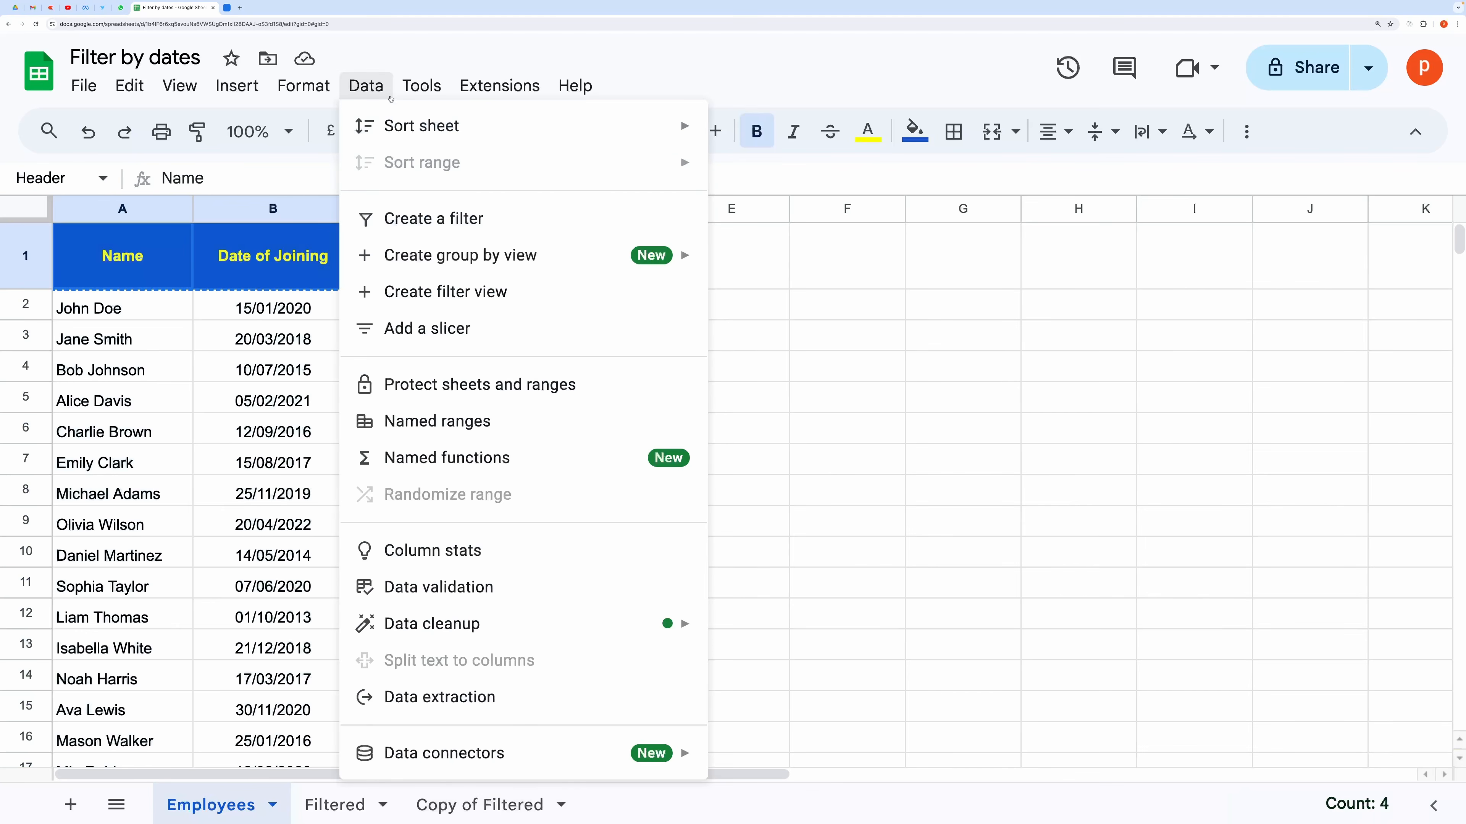
click(417, 433)
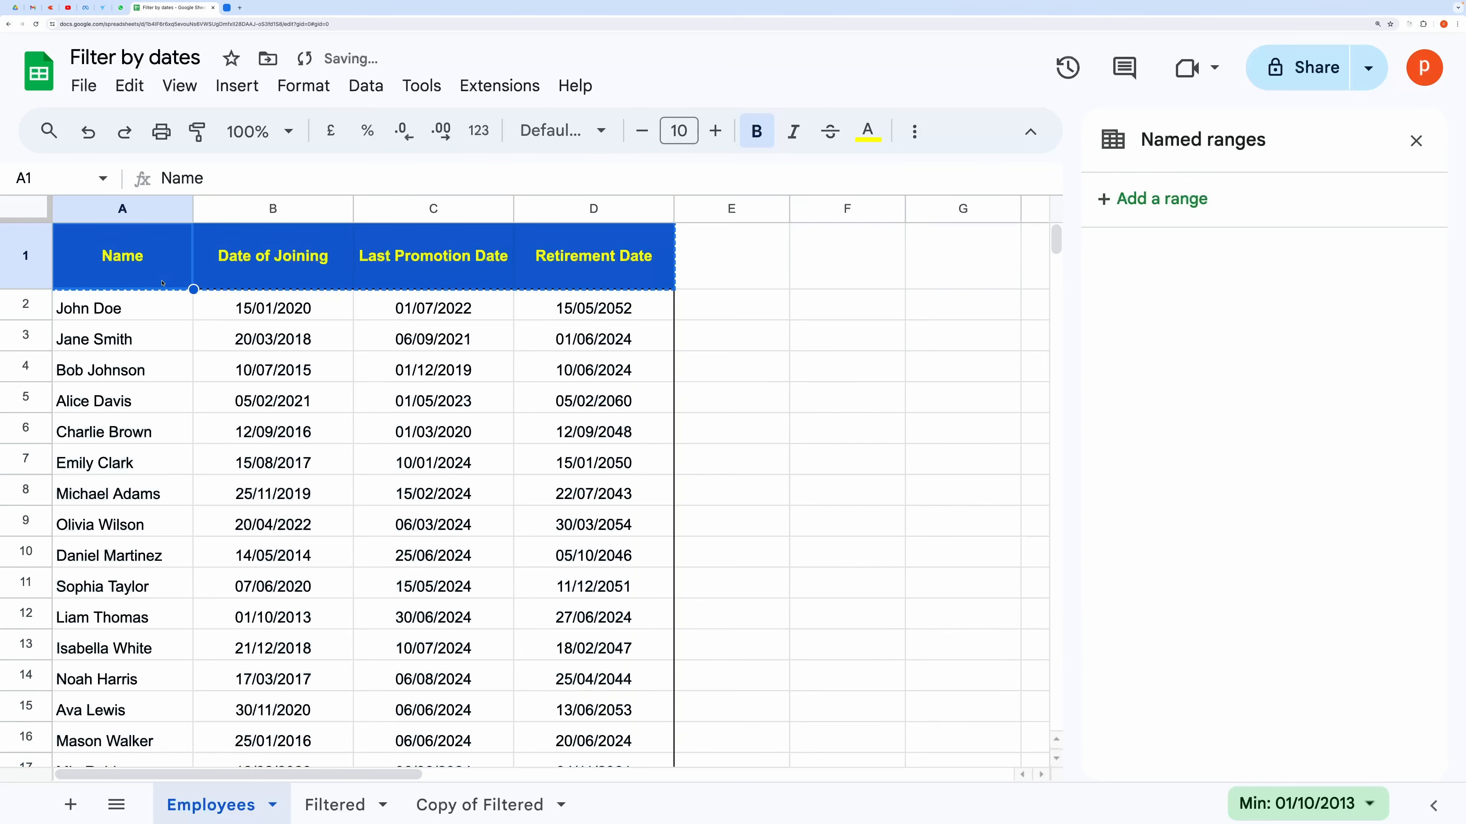
drag(231, 266, 612, 267)
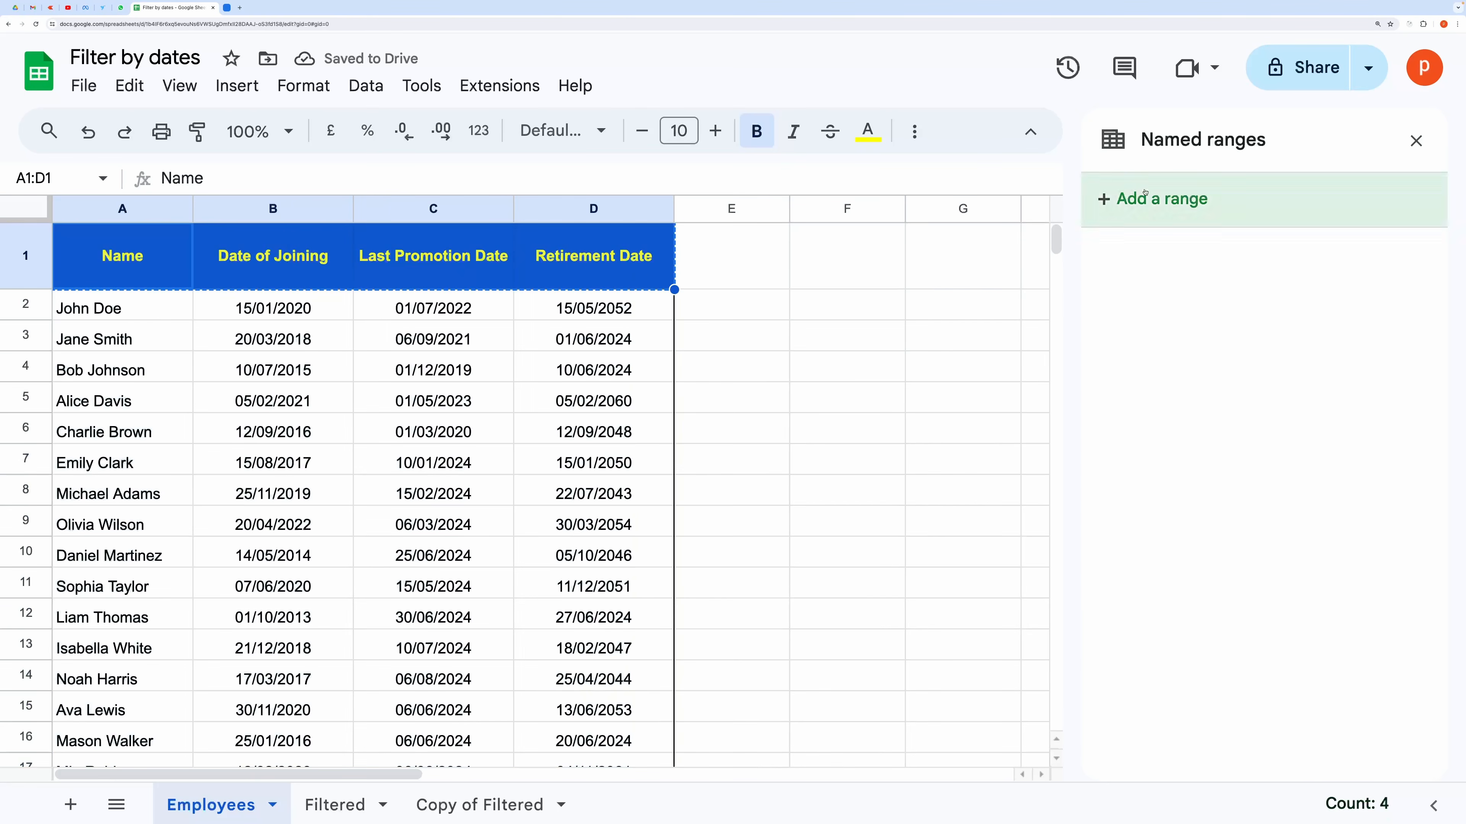
click(1209, 208)
text(Header)
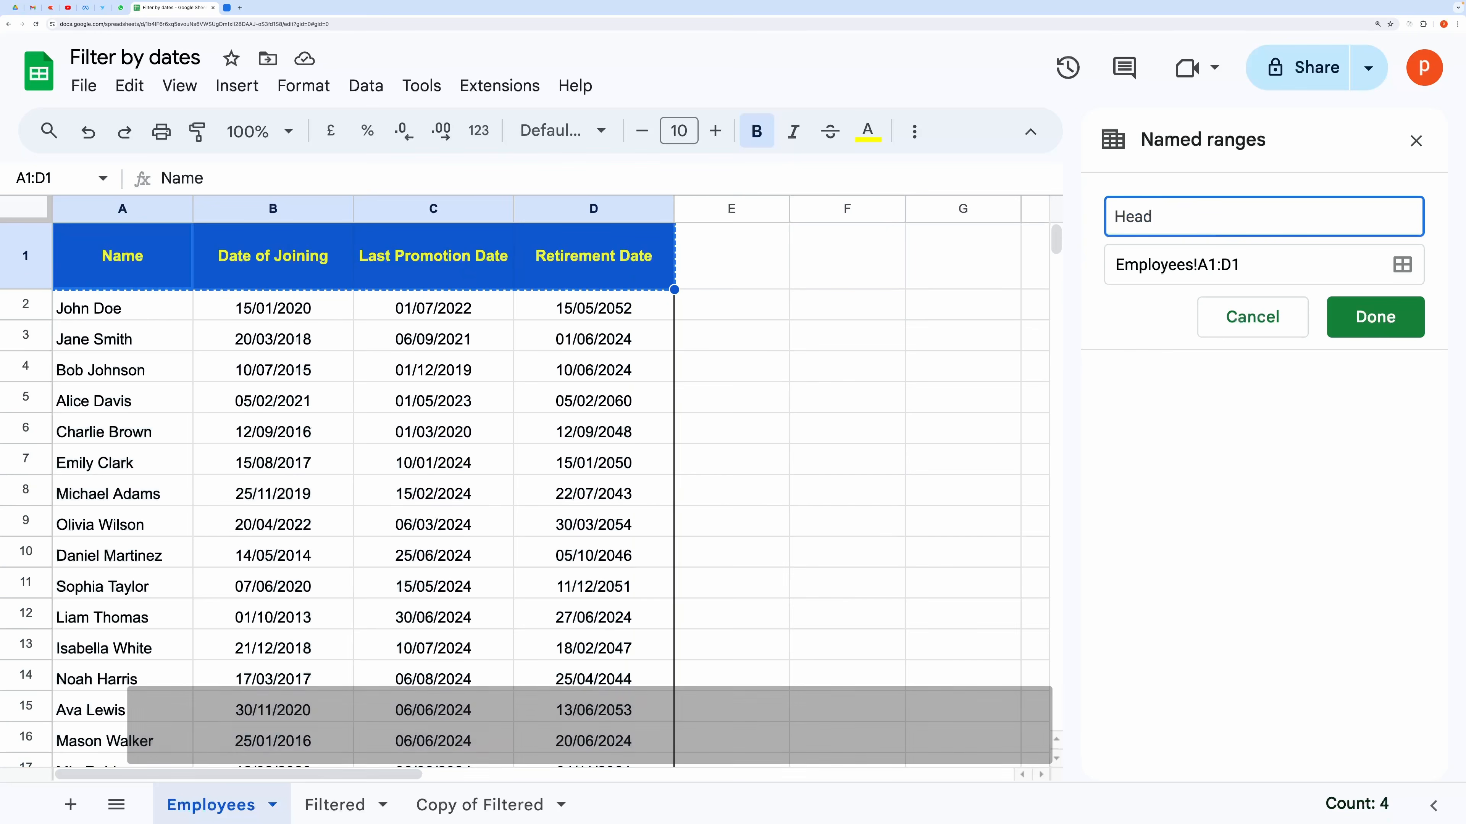
click(1410, 323)
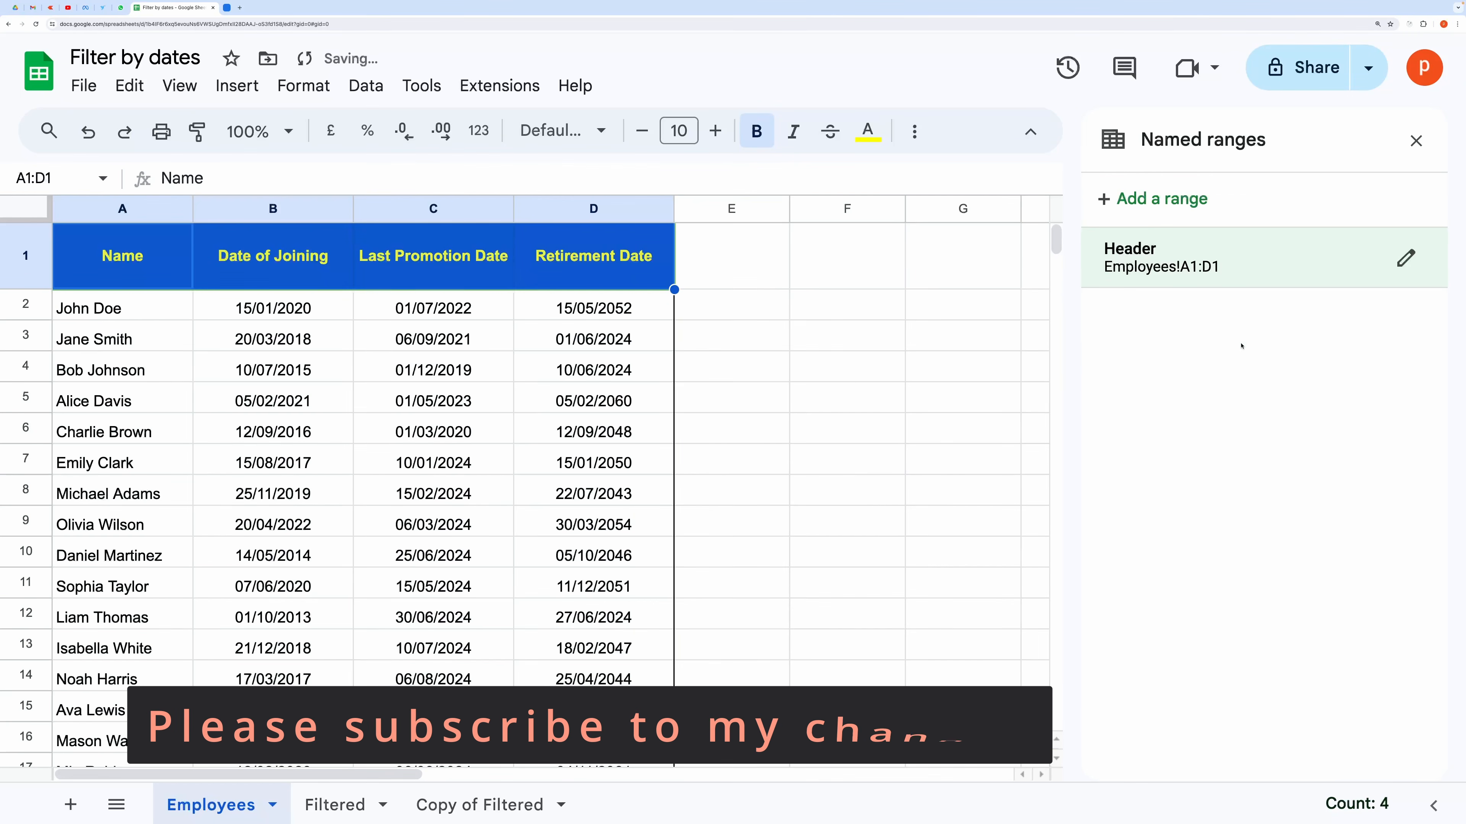
Define a named range called Employees for the employee data in Employees!A2:D17
drag(99, 319, 640, 548)
scroll(824, 534, up, 3)
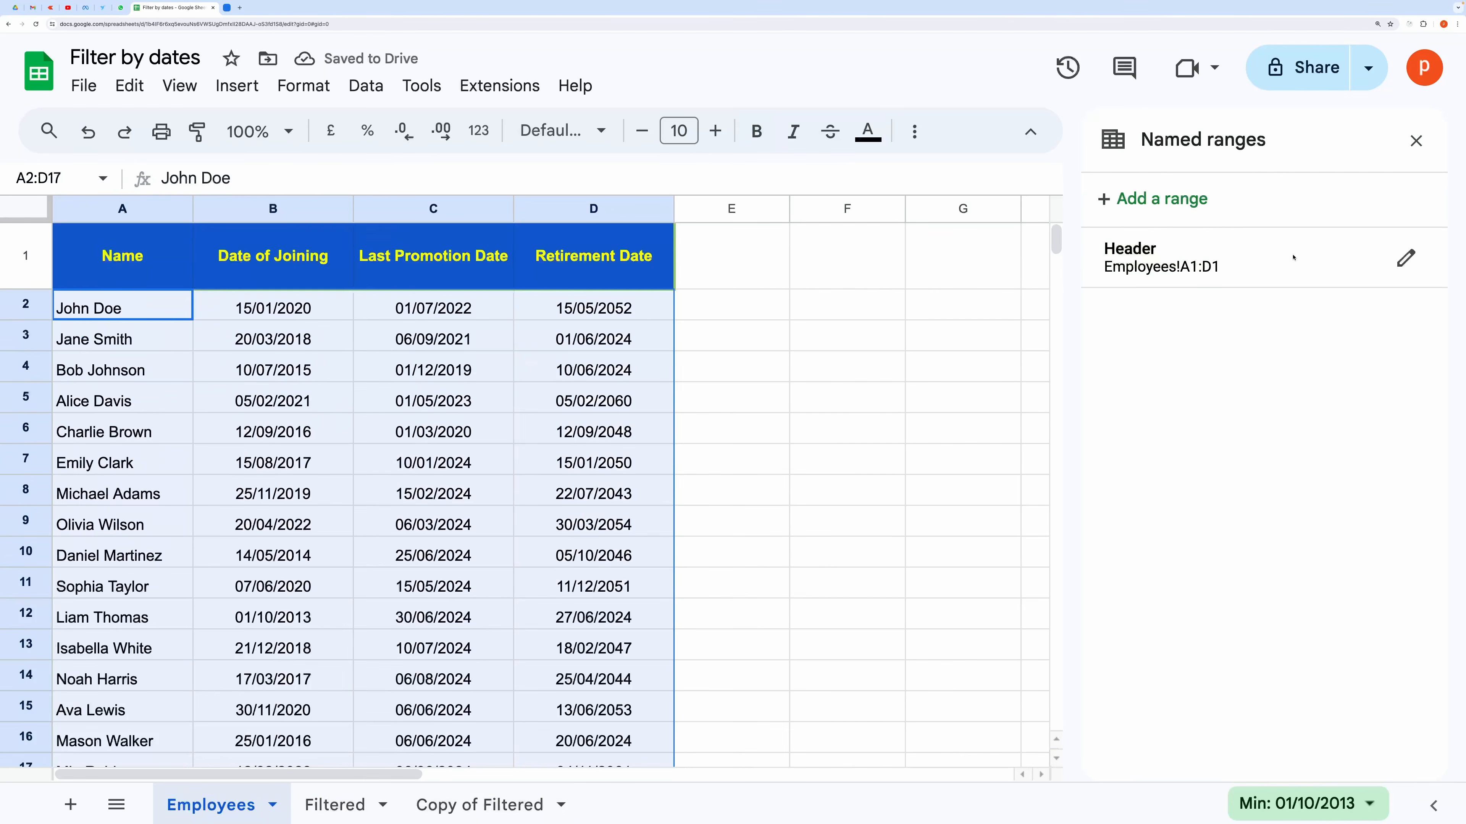
click(1201, 212)
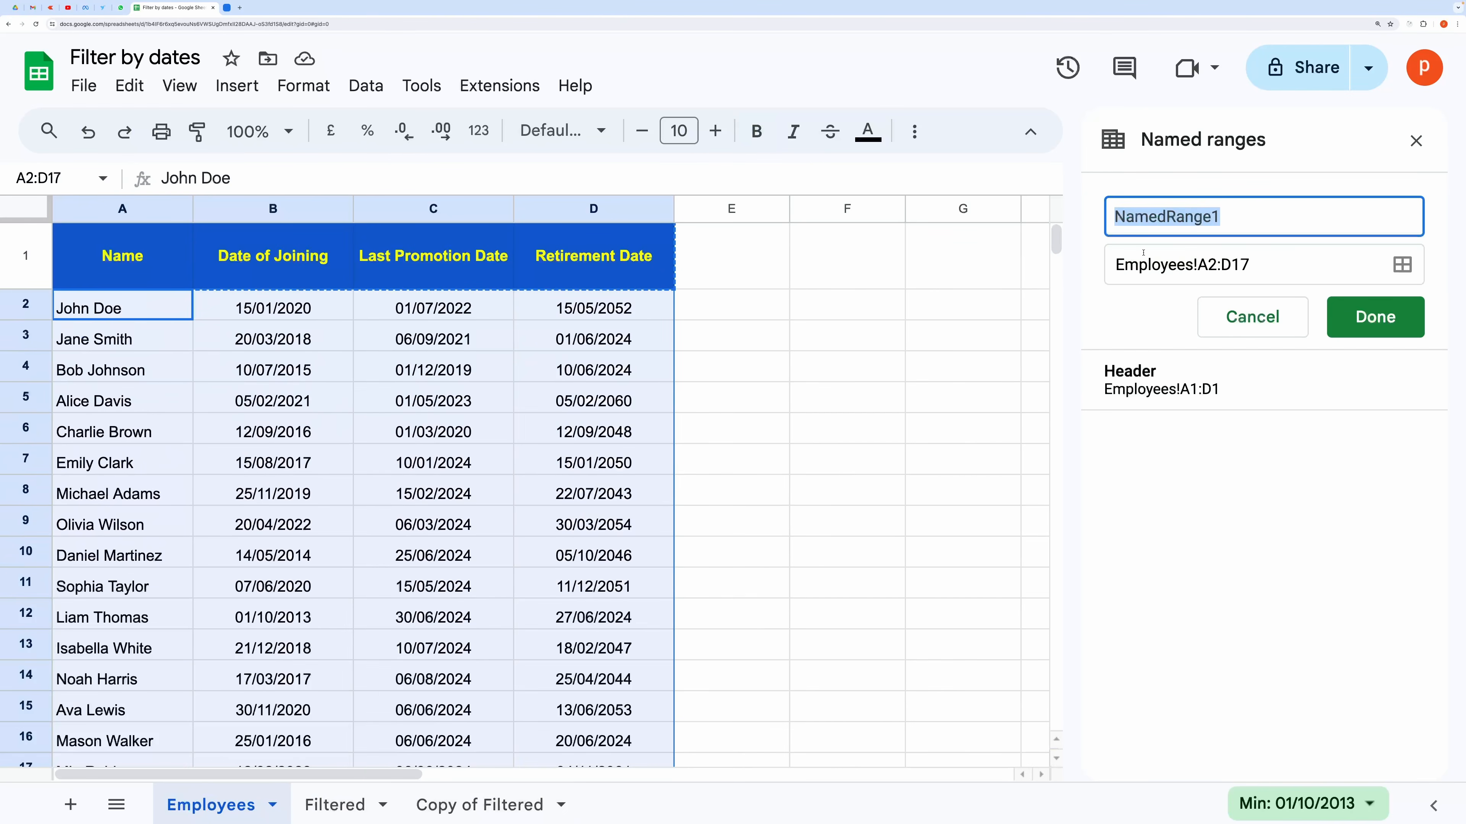
text(Employees)
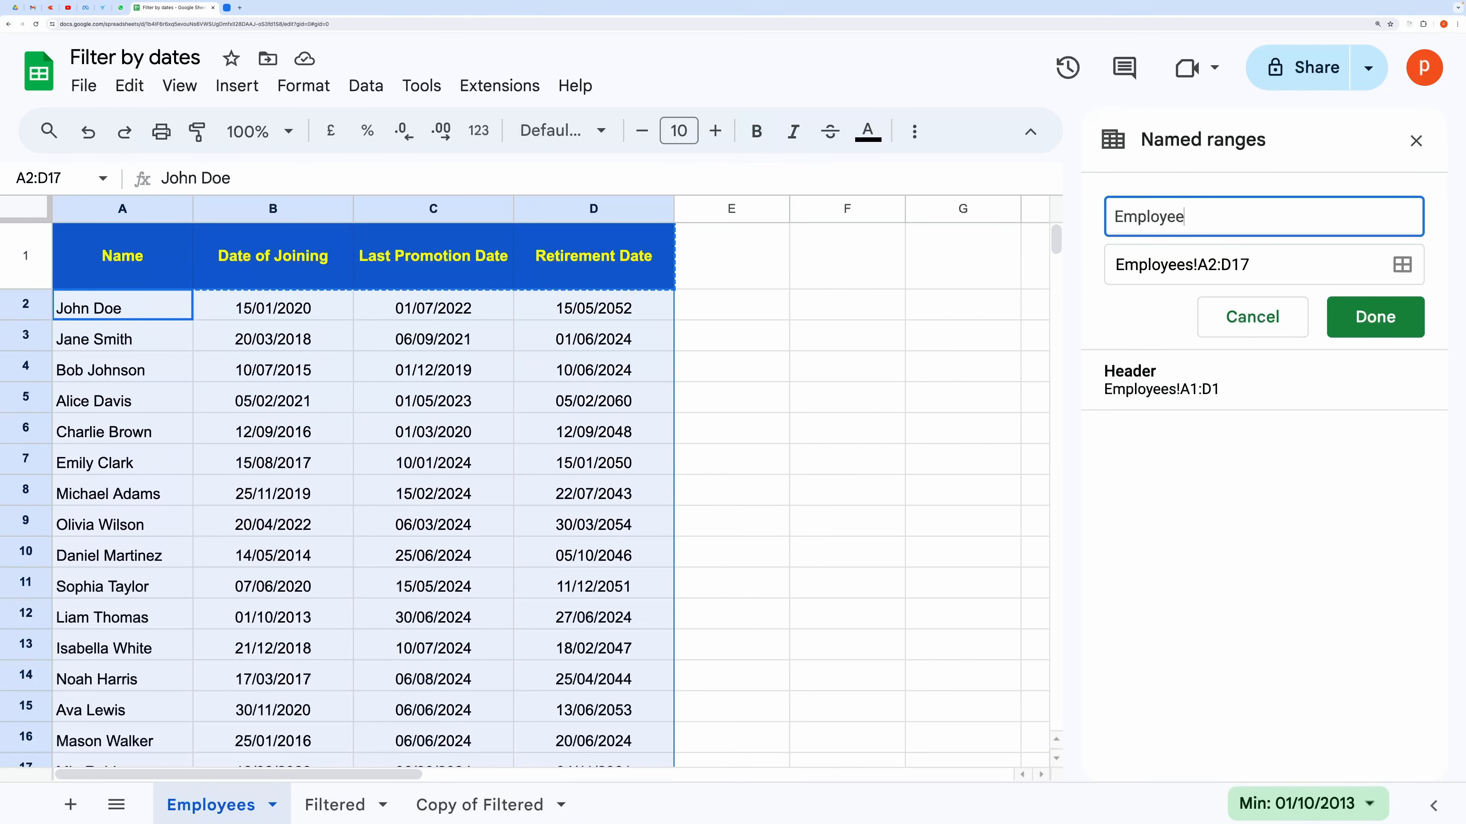
click(1375, 320)
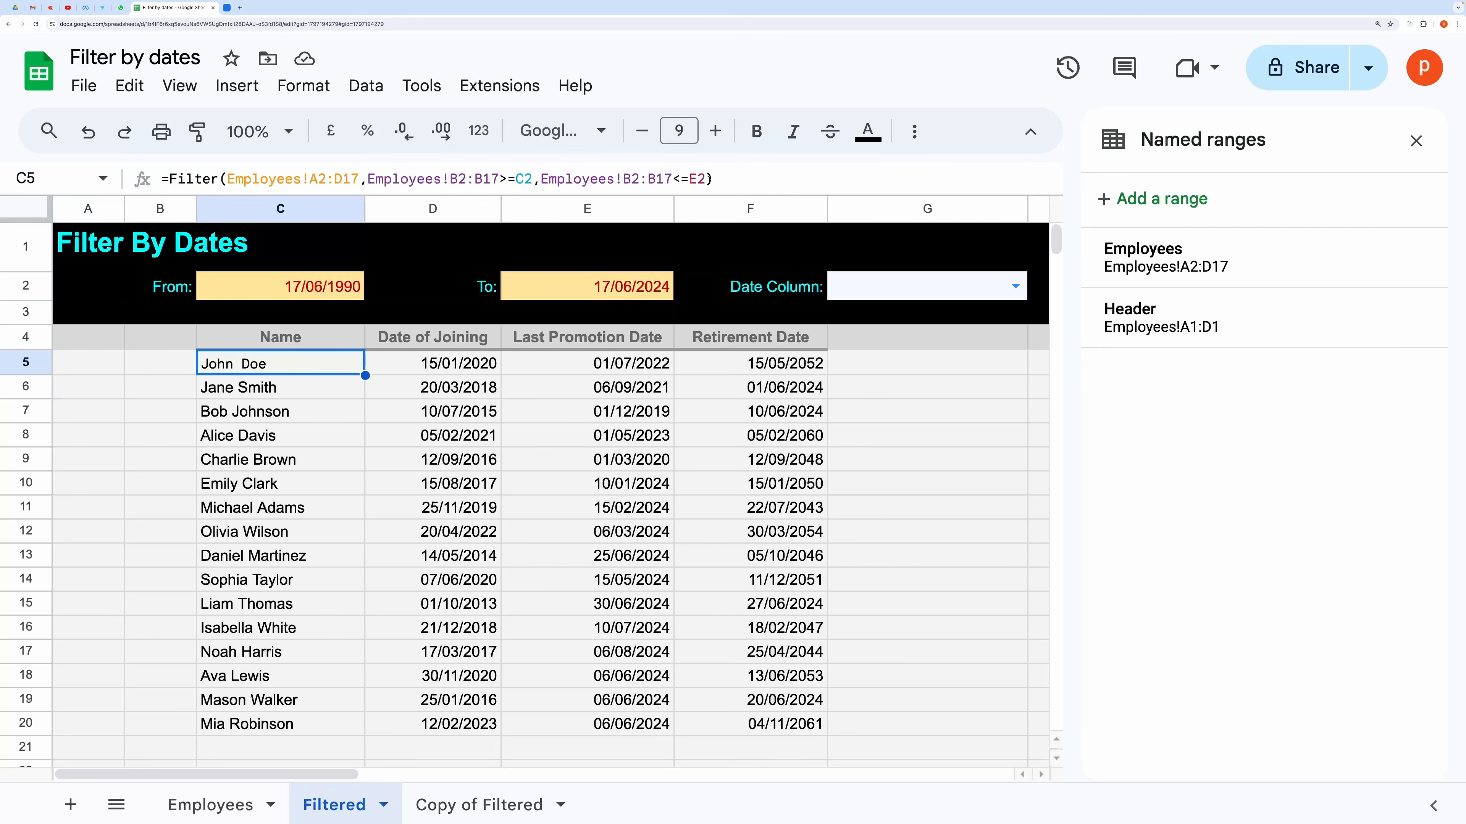
Remove both date conditions from the FILTER formula in C5 of the Filtered sheet, keeping only its Employees!A2:D17 range
drag(704, 180, 367, 184)
key(BackSpace)
key(BackSpace)
key(BackSpace)
key(BackSpace)
key(BackSpace)
key(BackSpace)
key(BackSpace)
key(BackSpace)
key(BackSpace)
key(BackSpace)
key(BackSpace)
key(BackSpace)
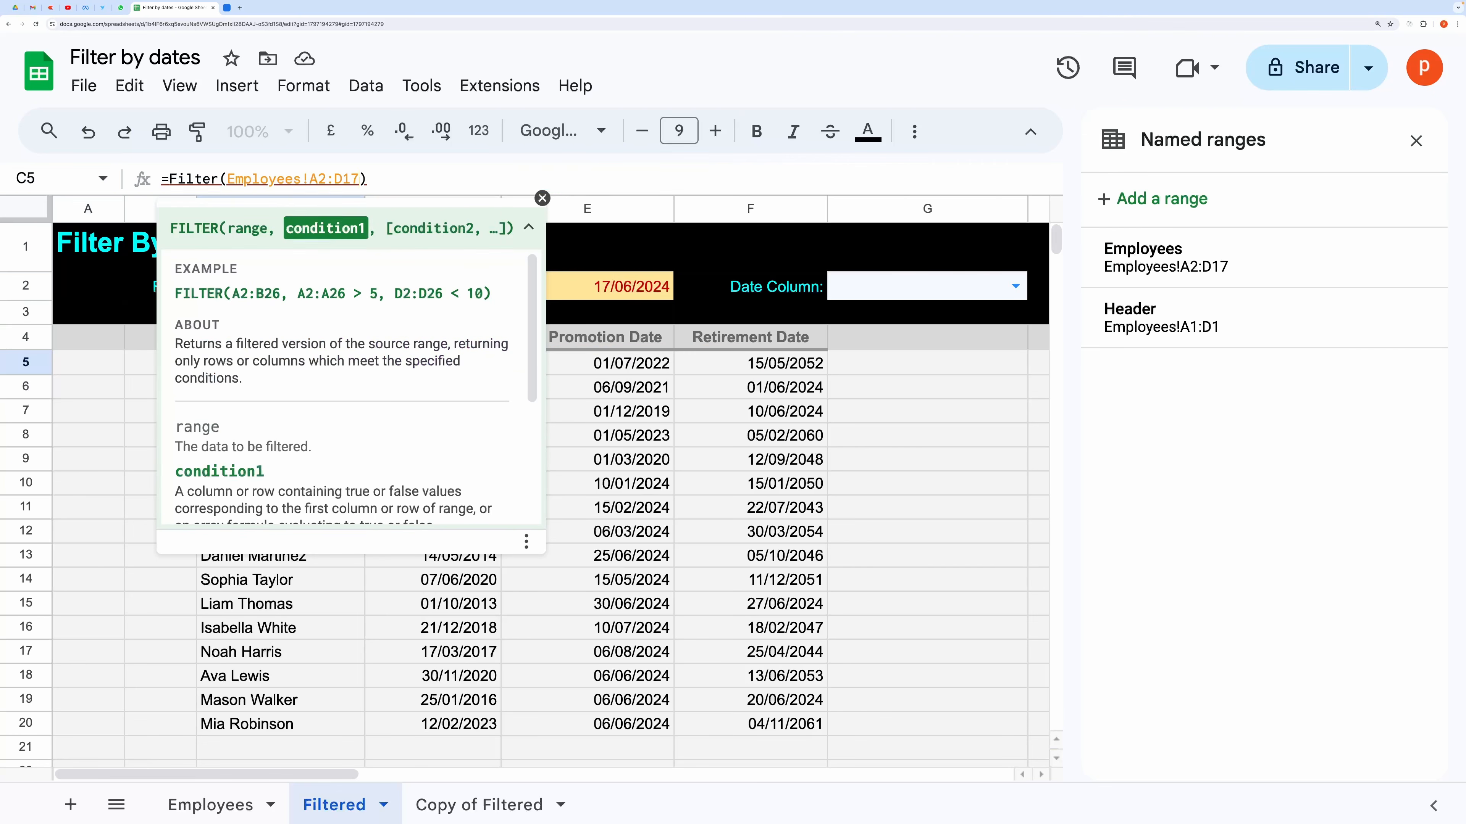
Replace the FILTER formula's range with the named range Employees and add a comma for the first condition
key(BackSpace)
key(BackSpace)
key(BackSpace)
key(BackSpace)
key(BackSpace)
key(BackSpace)
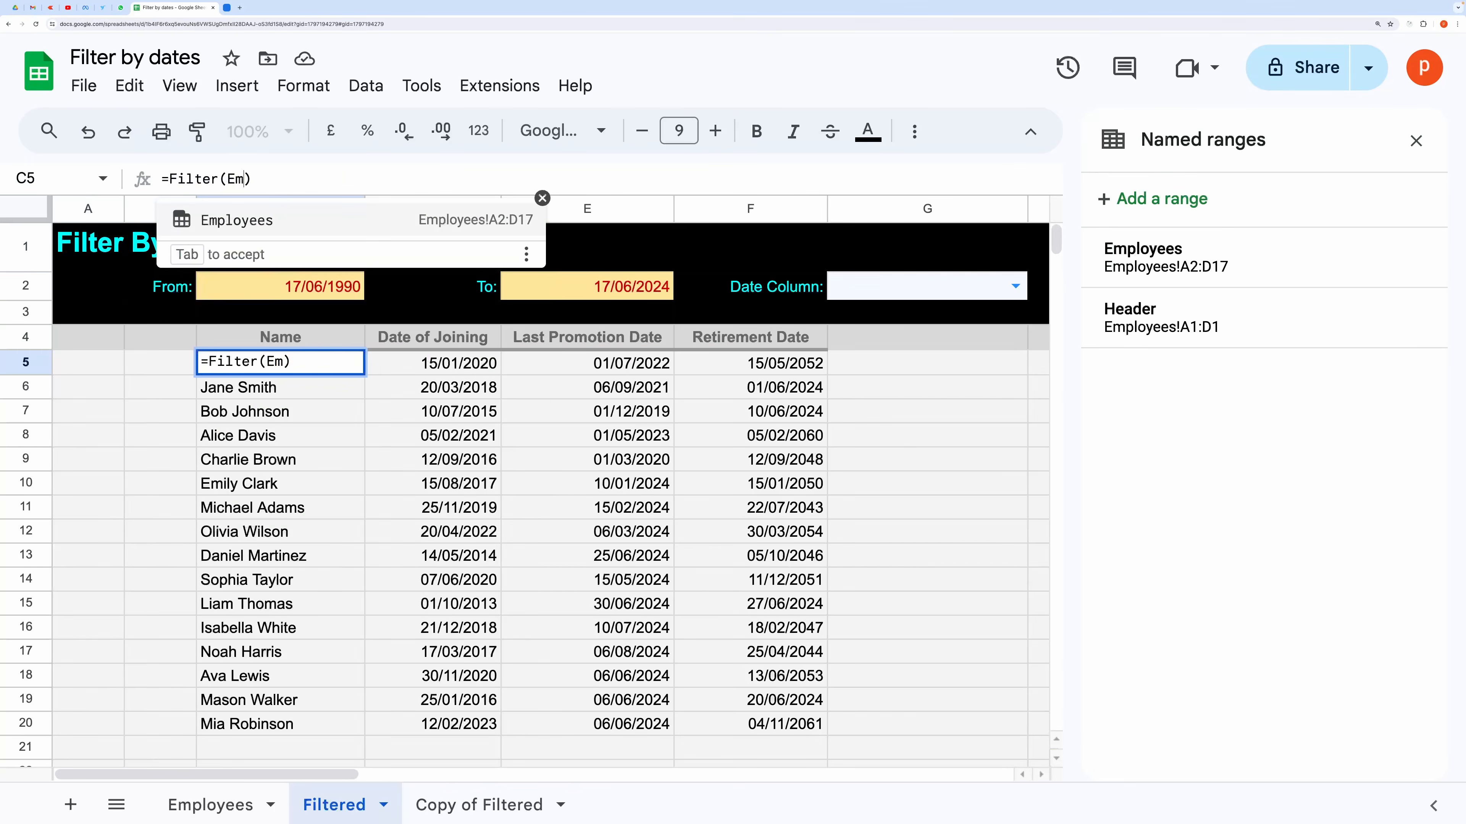
text(Empl)
click(325, 220)
text(,)
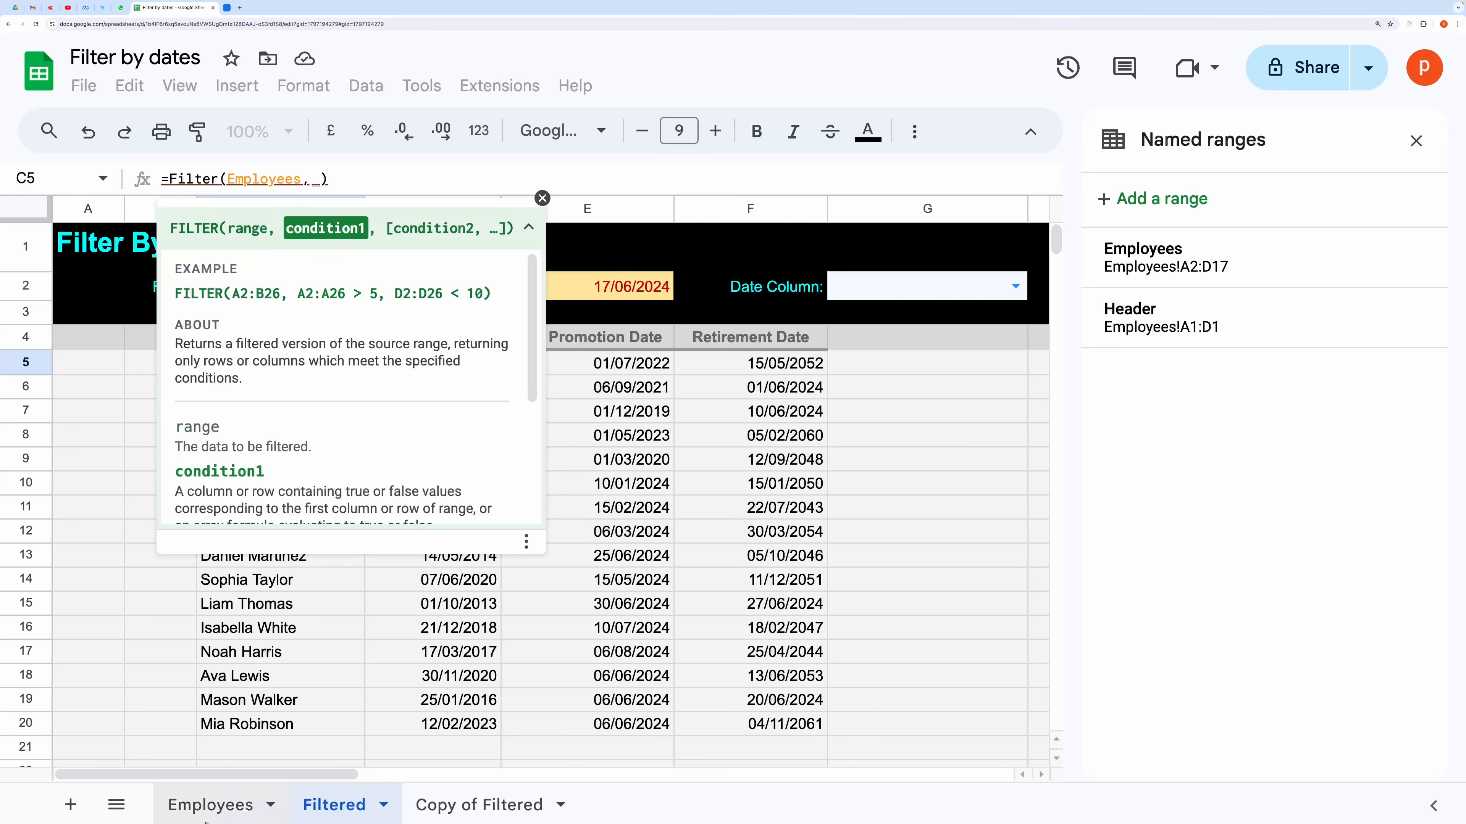
Enter the first FILTER condition in C5, comparing Index(Employees,,2) with the From date in C2 using a greater-than operator
text(Index()
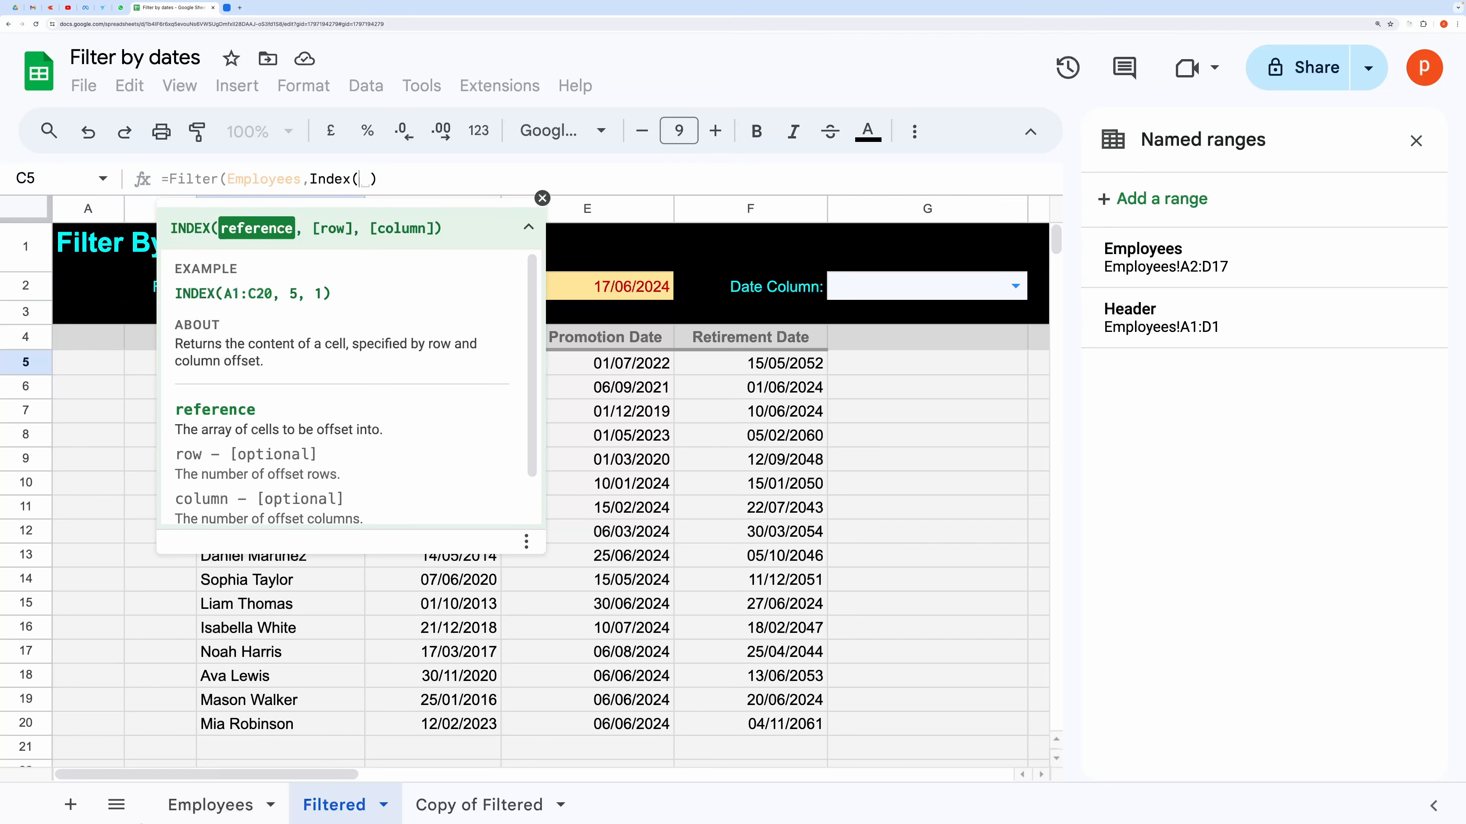
text(Empl)
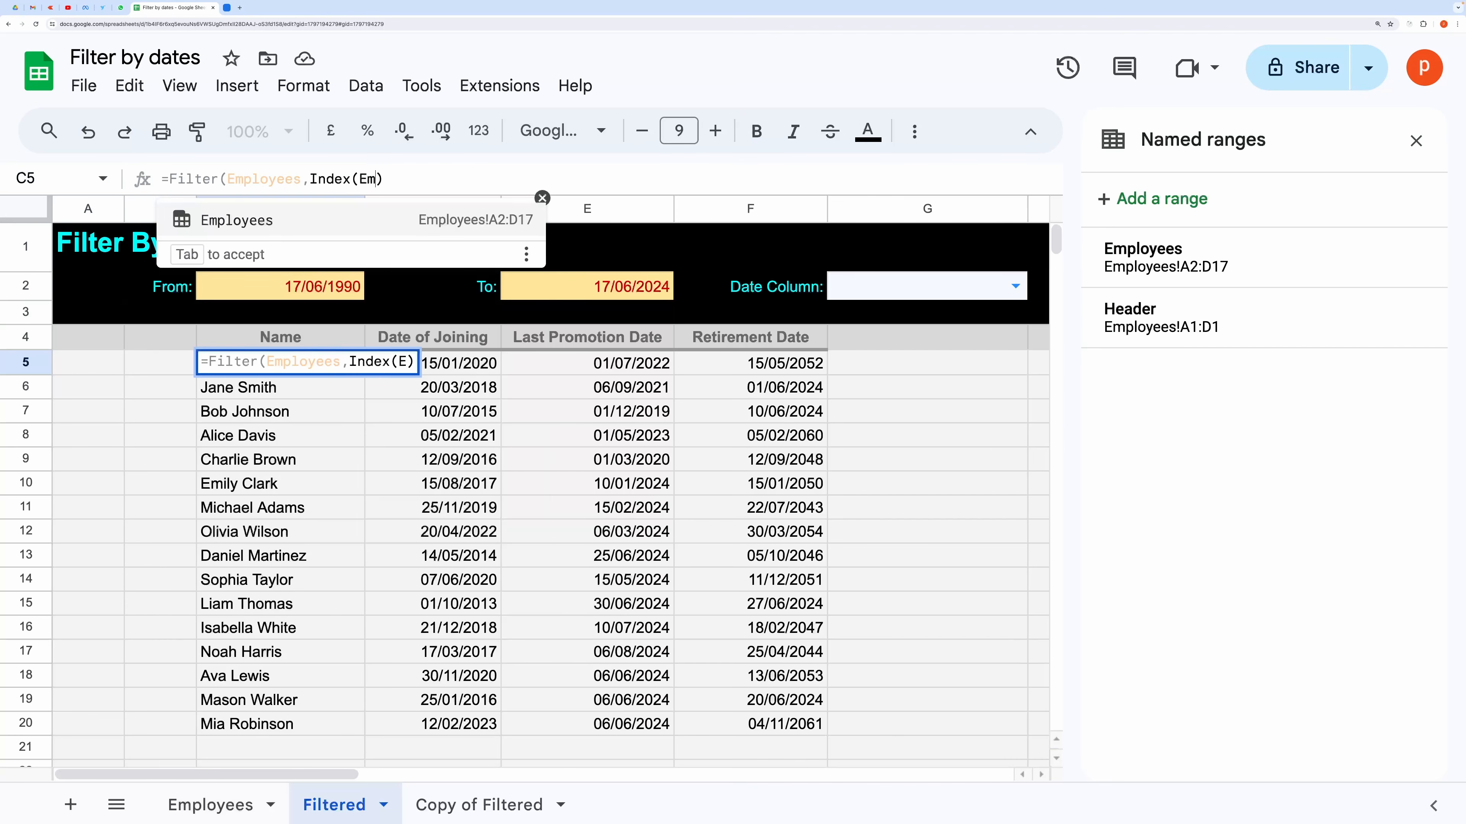
key(Tab)
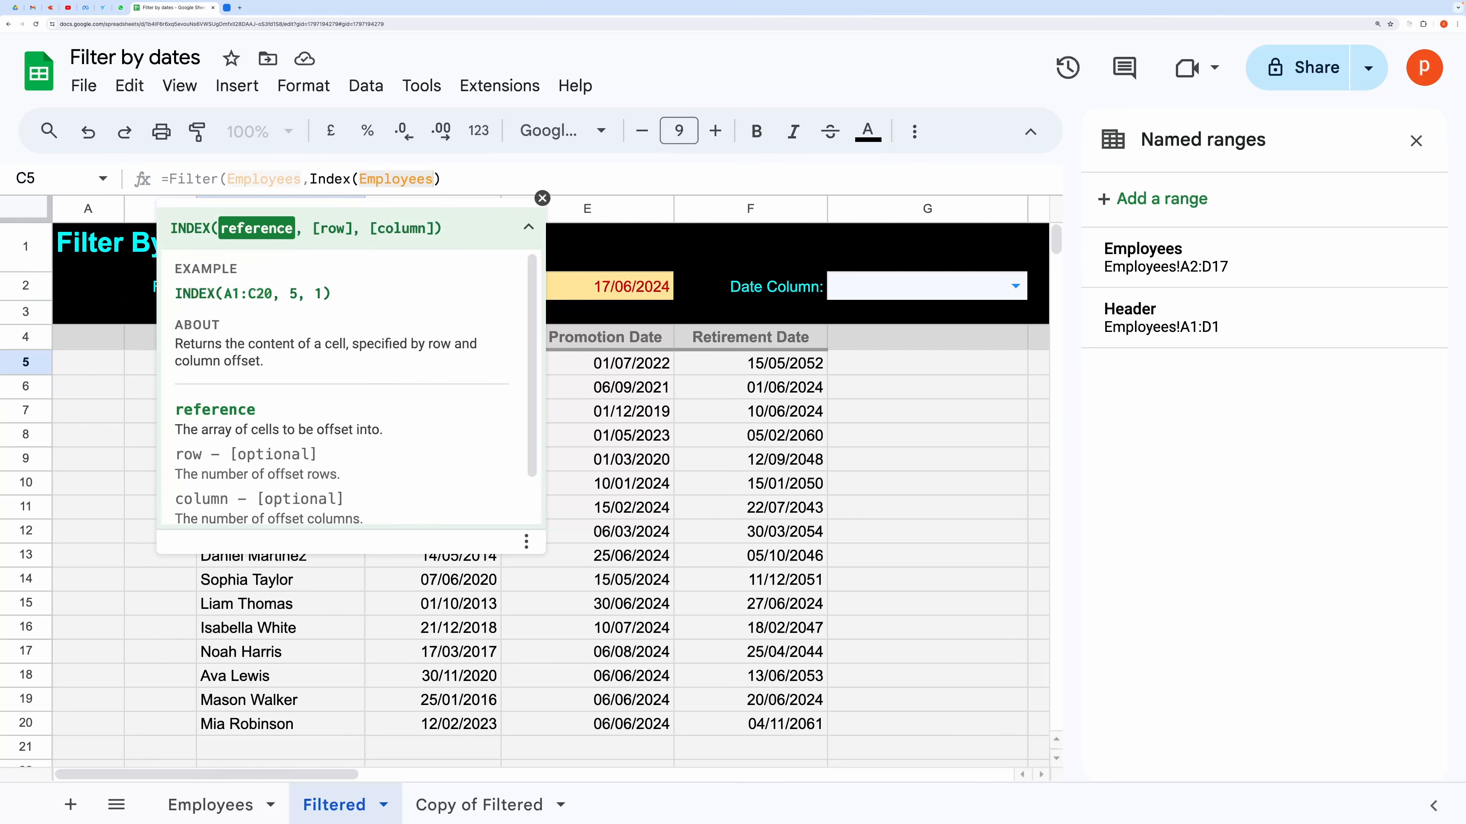
text(,,)
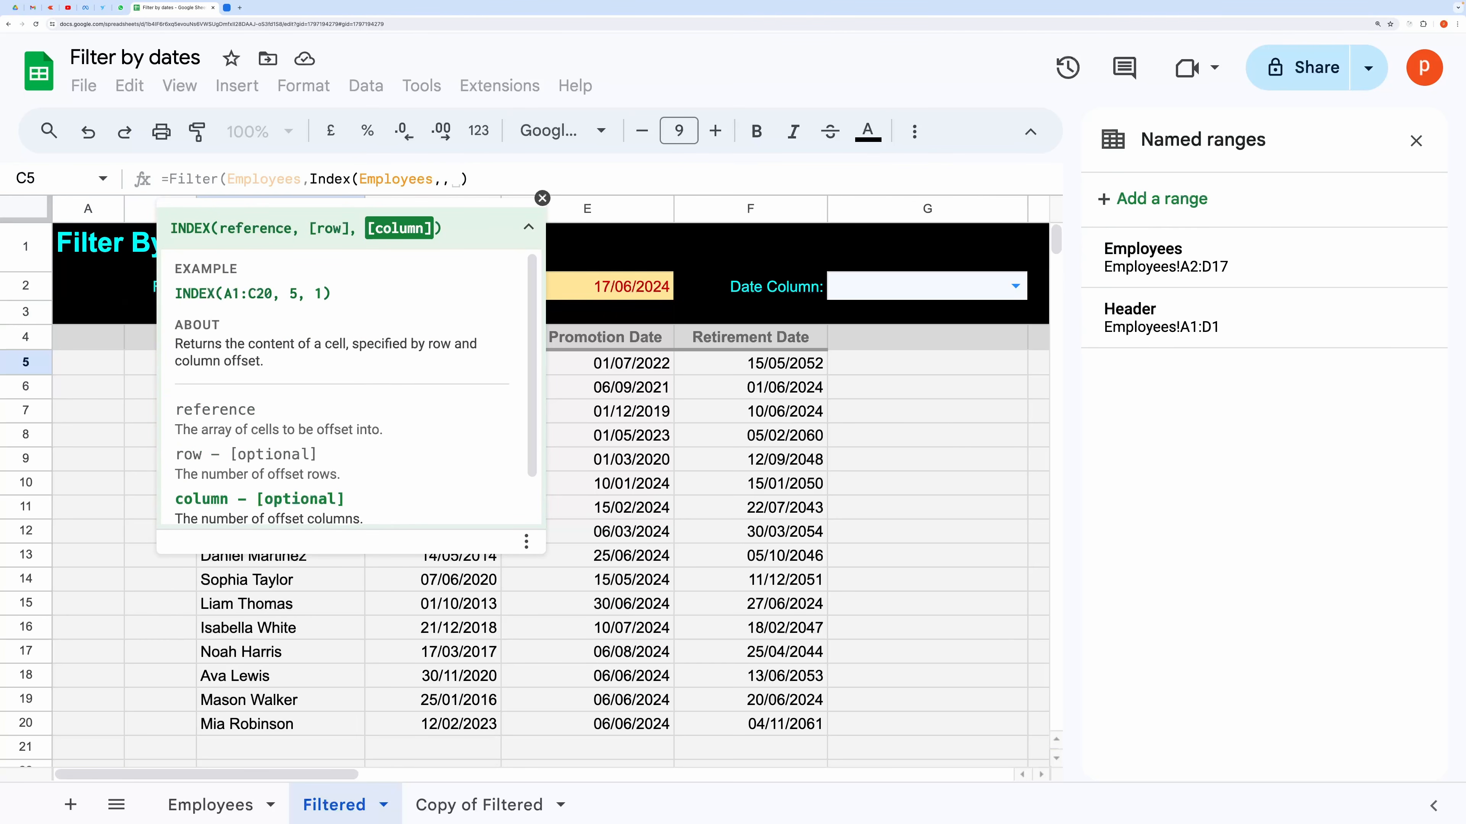
text(2)
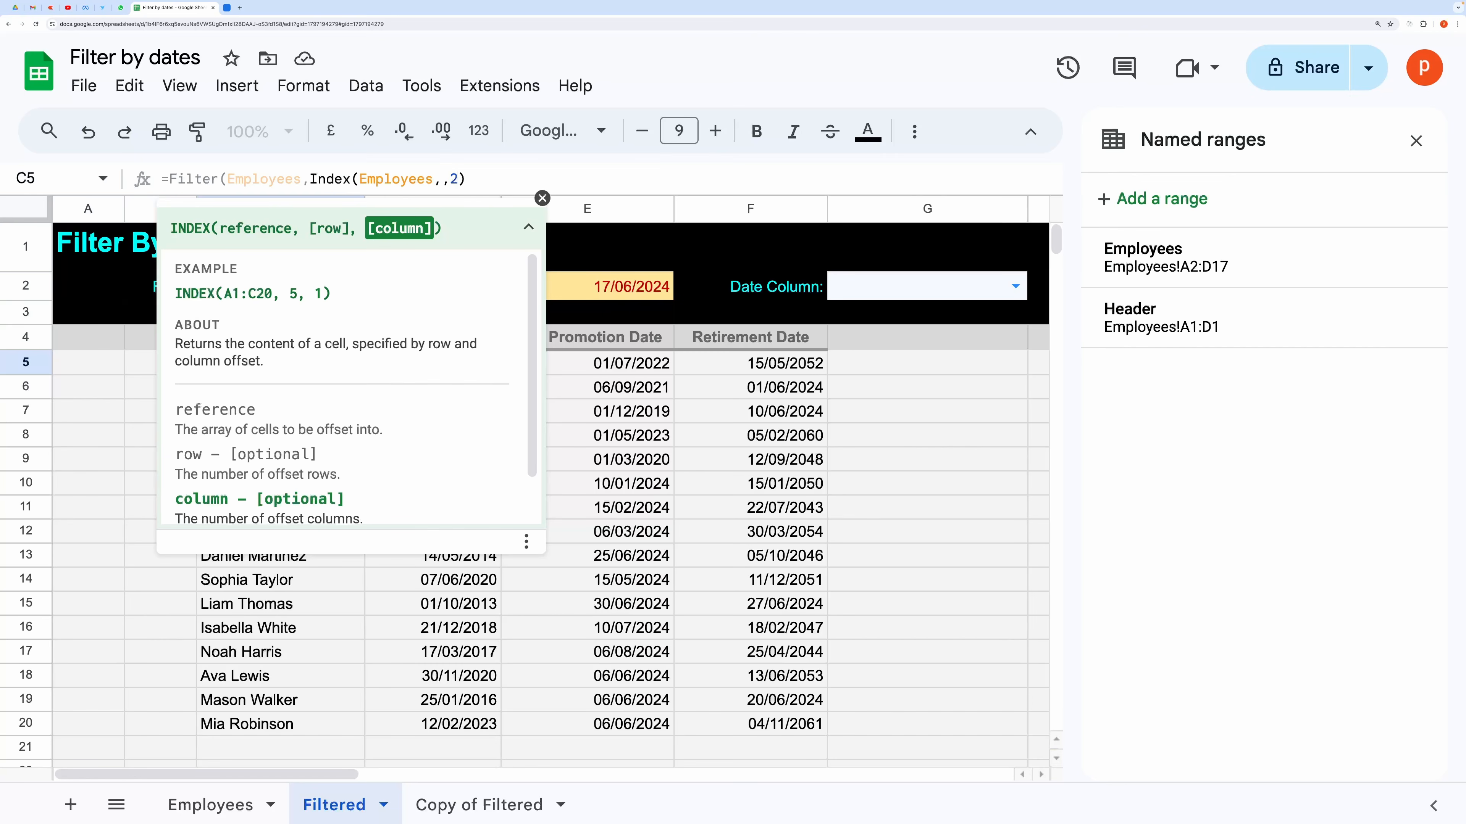
text())
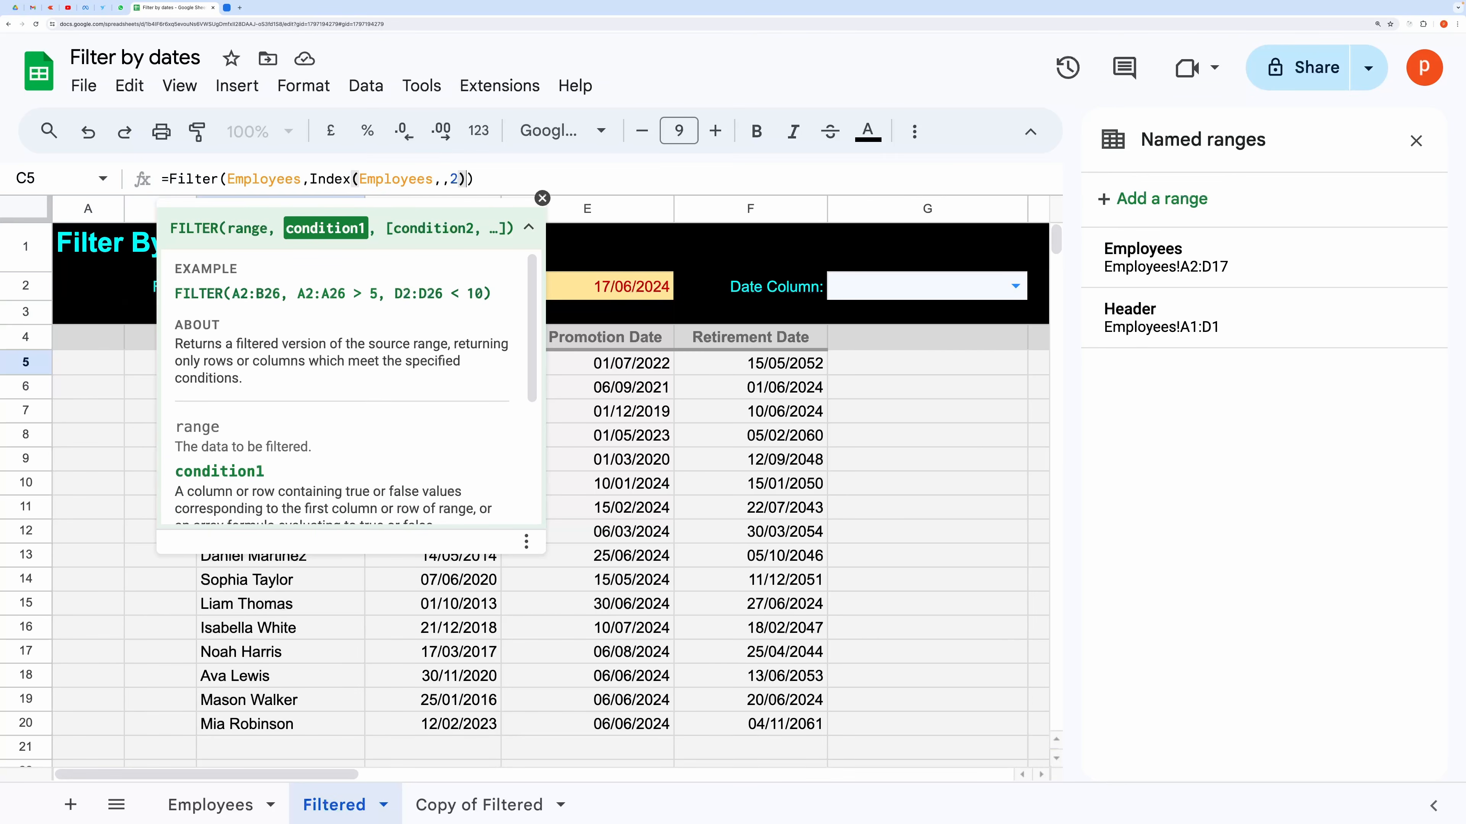
text(>)
click(281, 286)
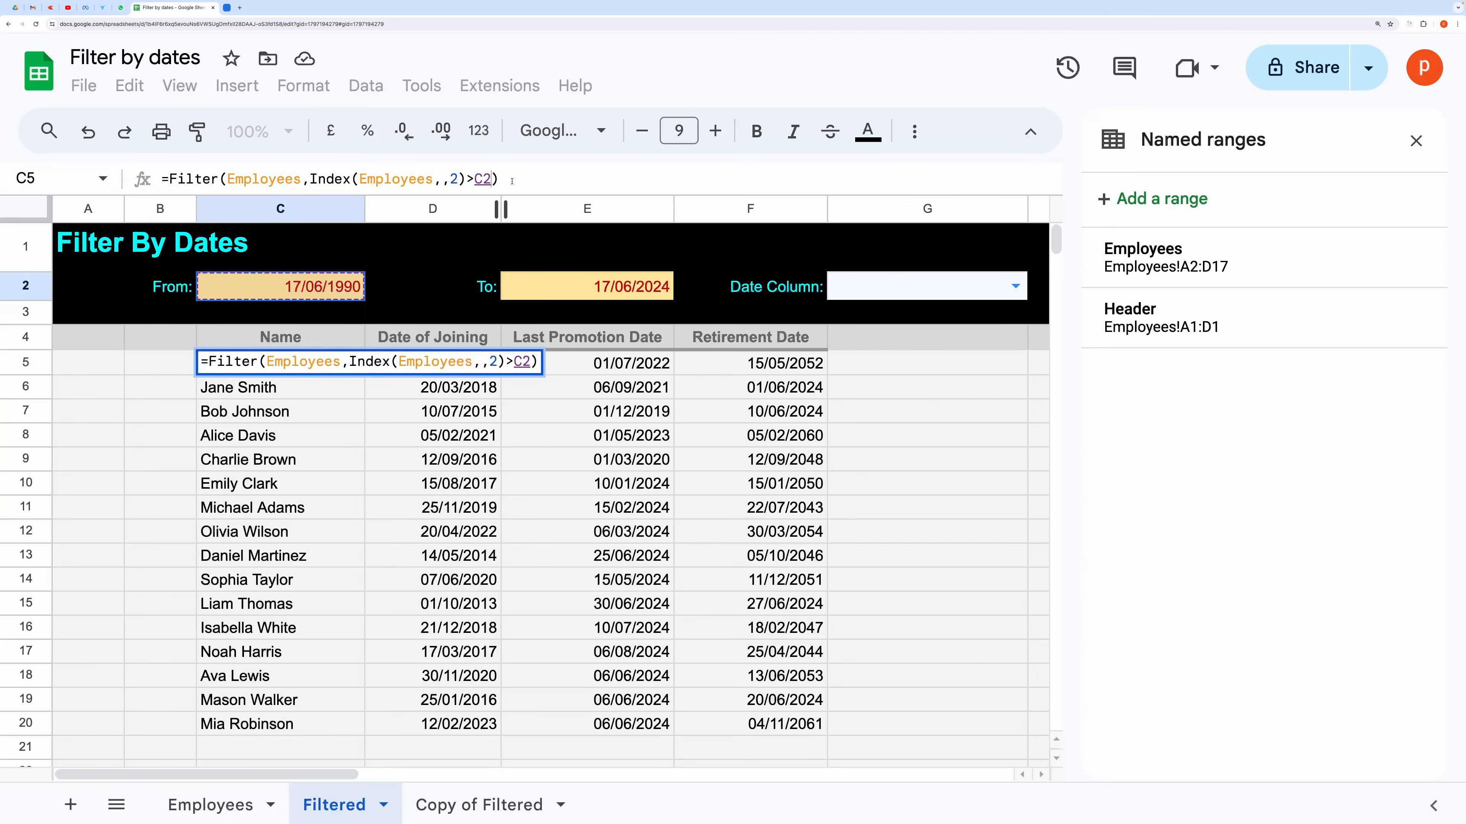
Add the second condition Index(Employees,,2)<=E2 to the FILTER formula, with the first condition reading >=C2
text(,)
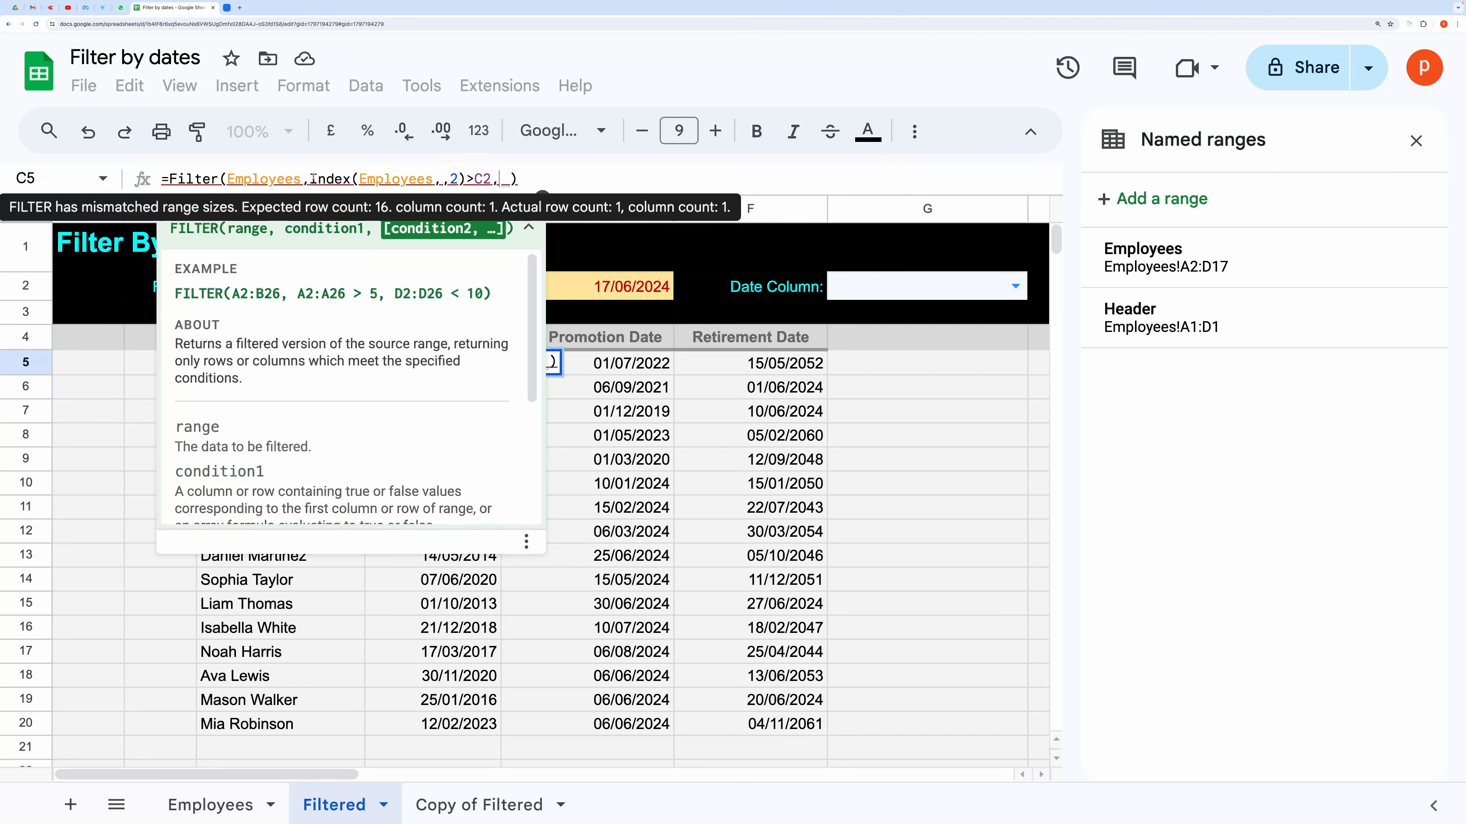
text(Index(Emplo)
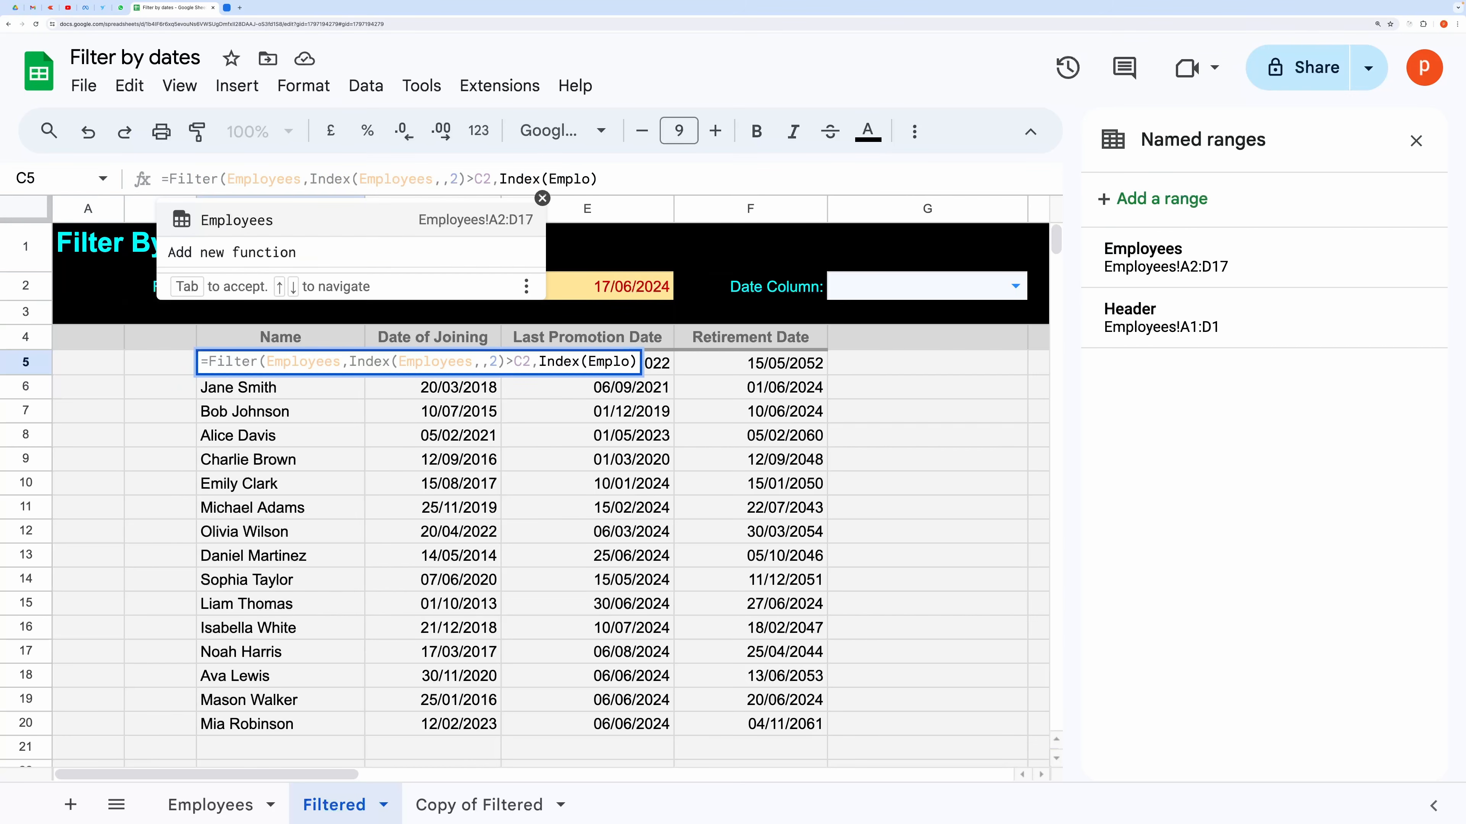
key(Tab)
text(,)
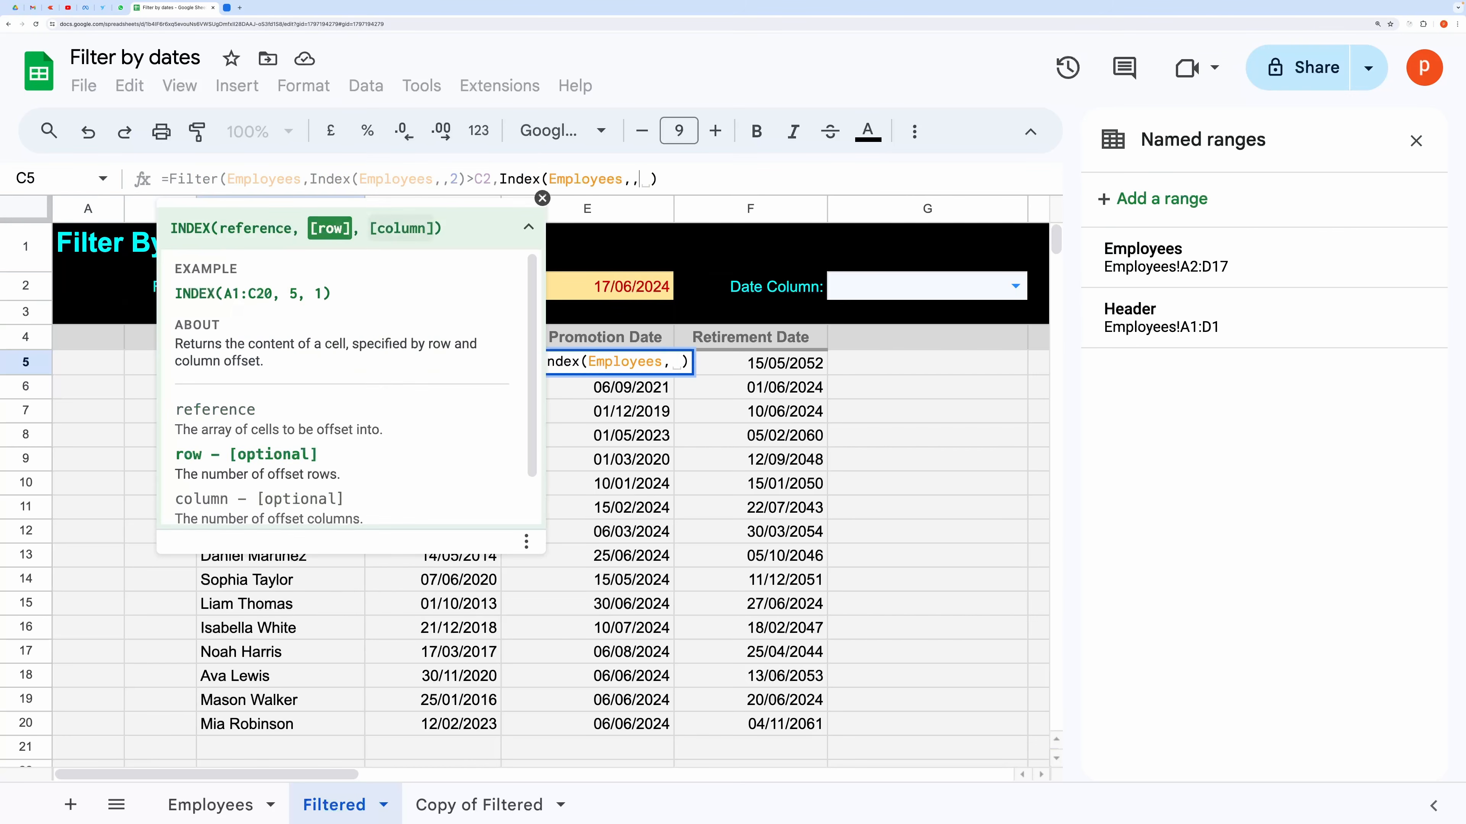
key(Return)
click(344, 421)
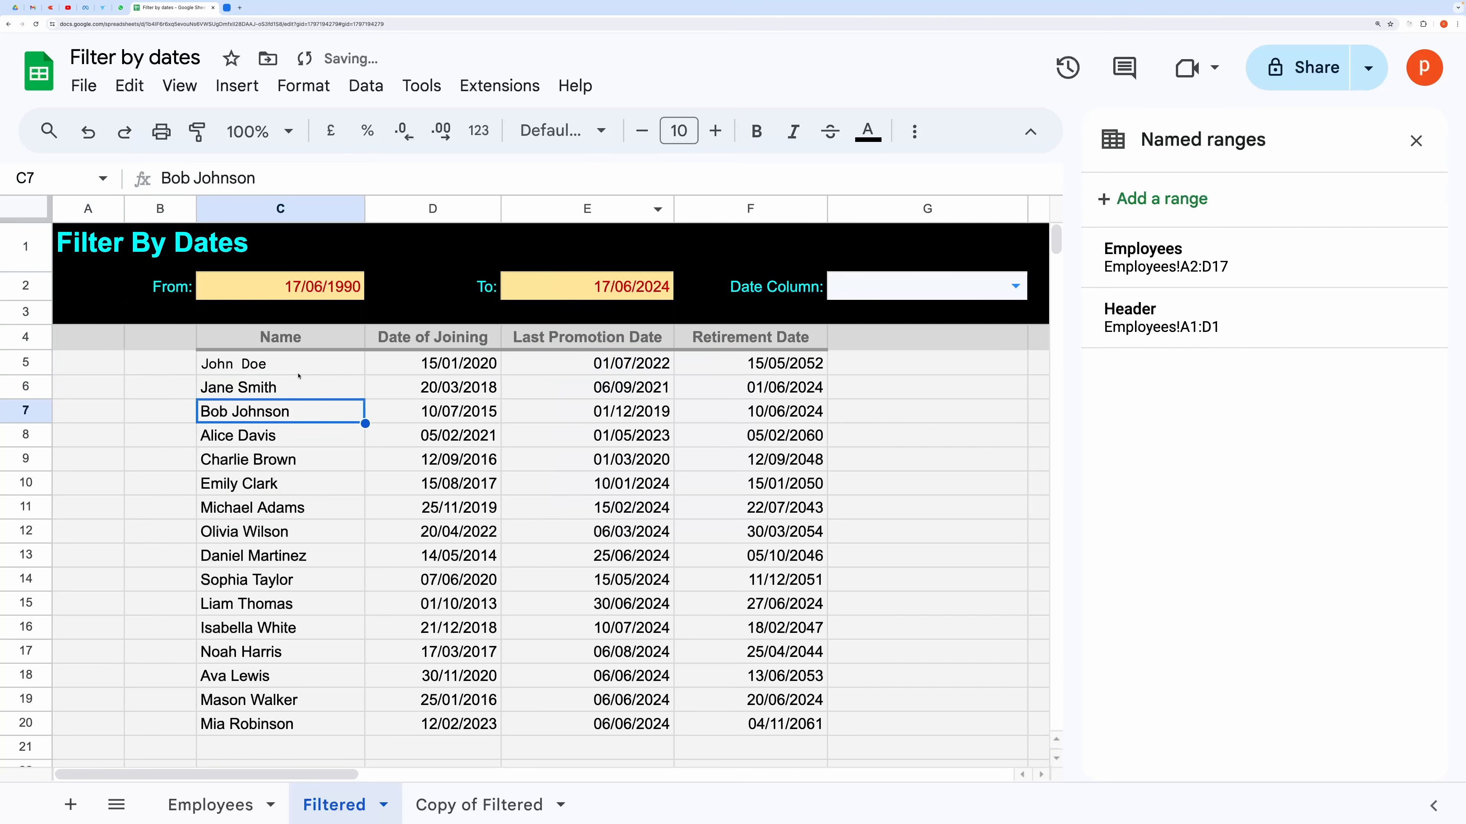
click(277, 362)
click(746, 176)
drag(746, 175, 157, 180)
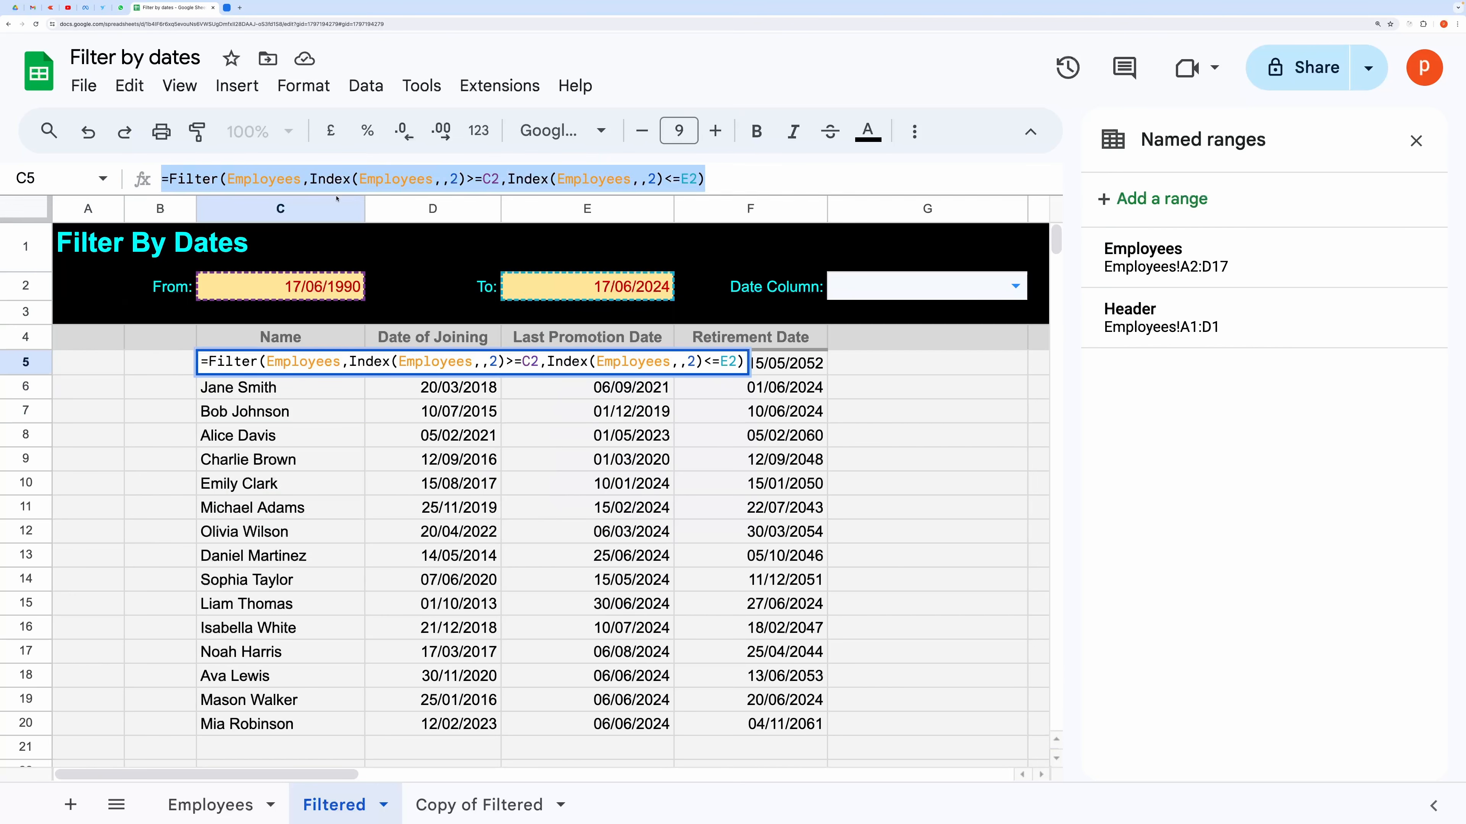
click(410, 412)
Replace the column number 2 in both INDEX functions of the C5 formula with Match(G2,Header,0)
click(317, 363)
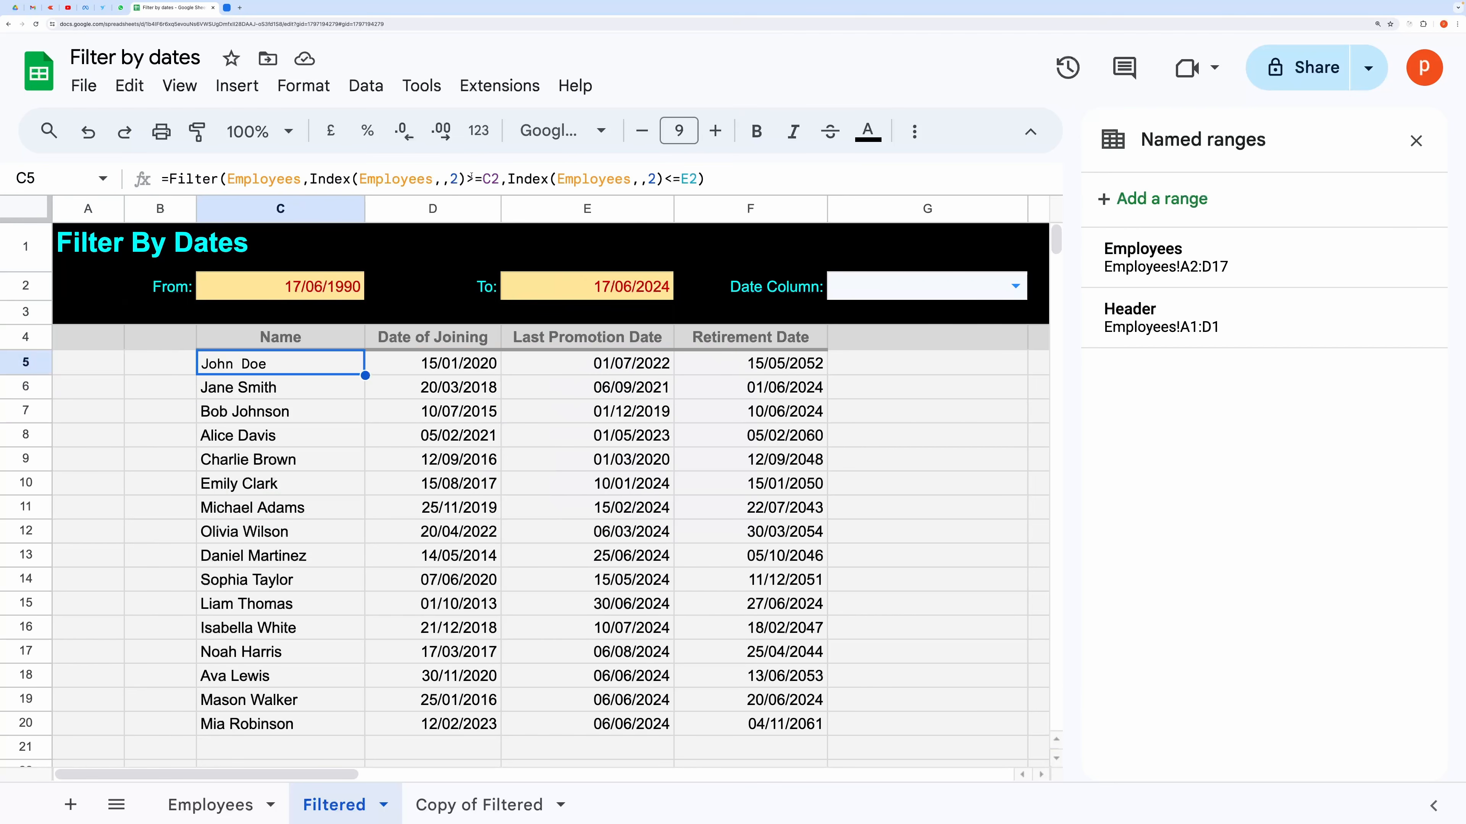
double_click(454, 179)
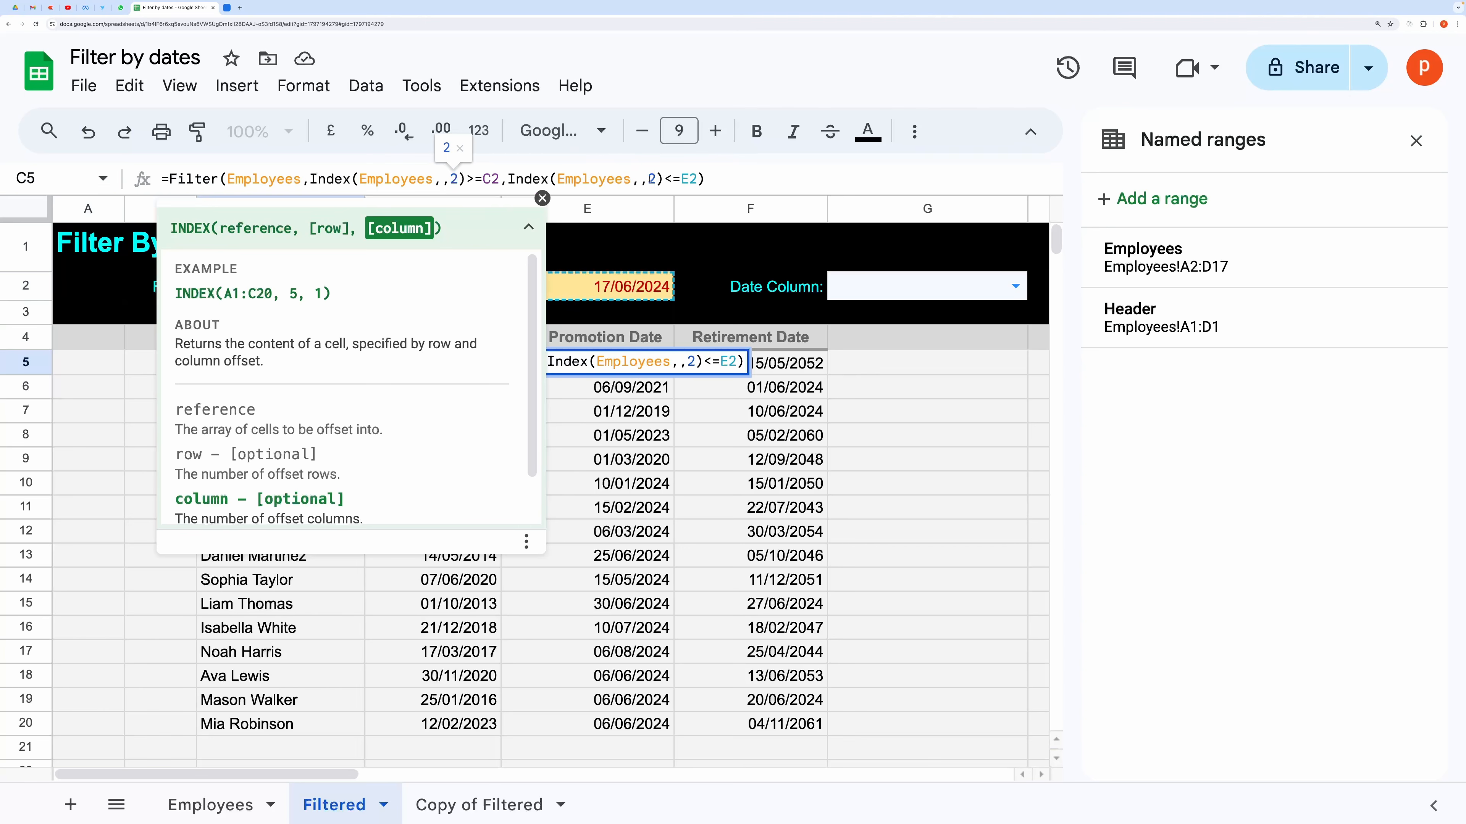
text(Matc)
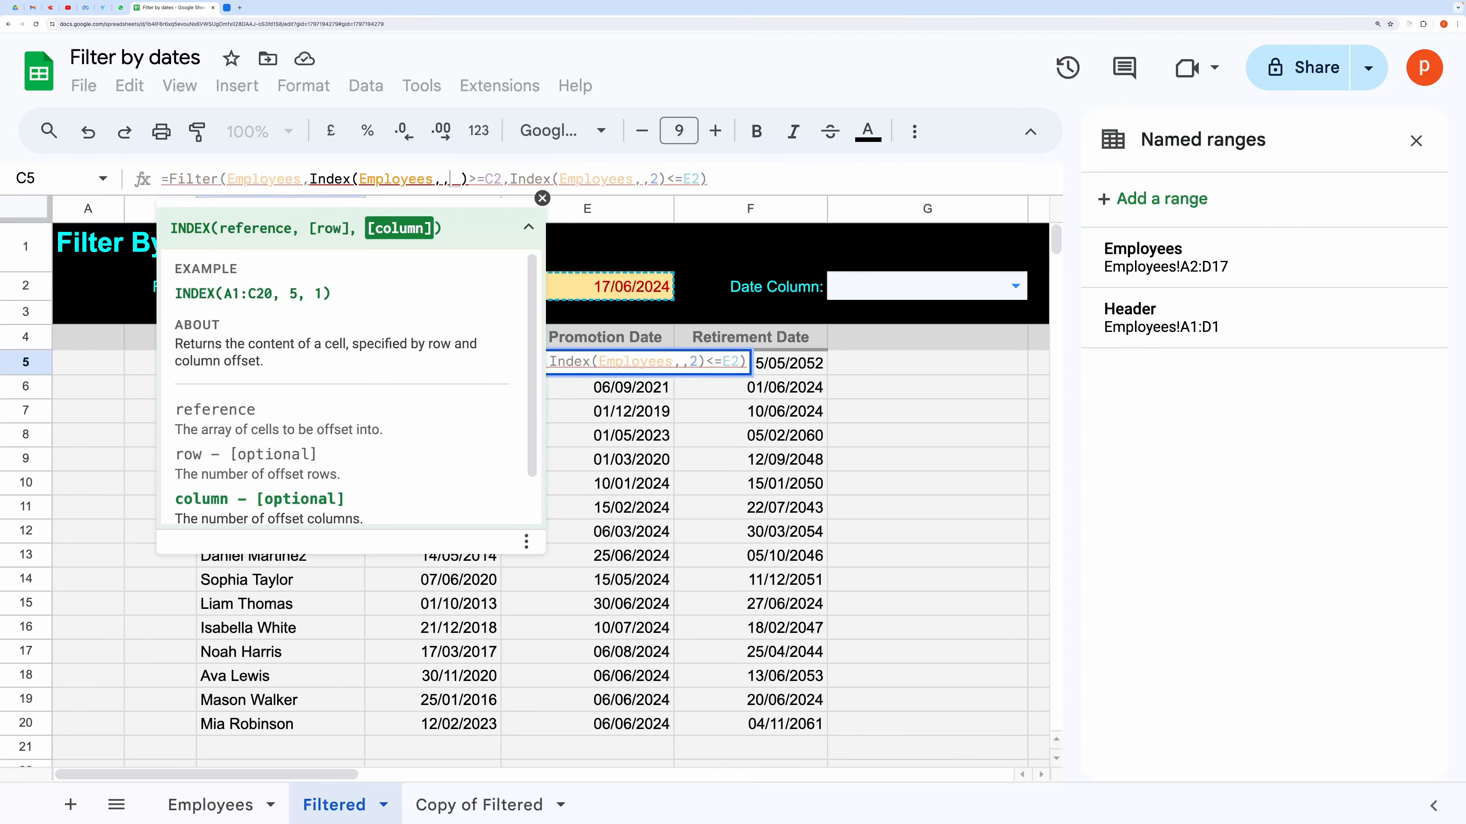
text(h()
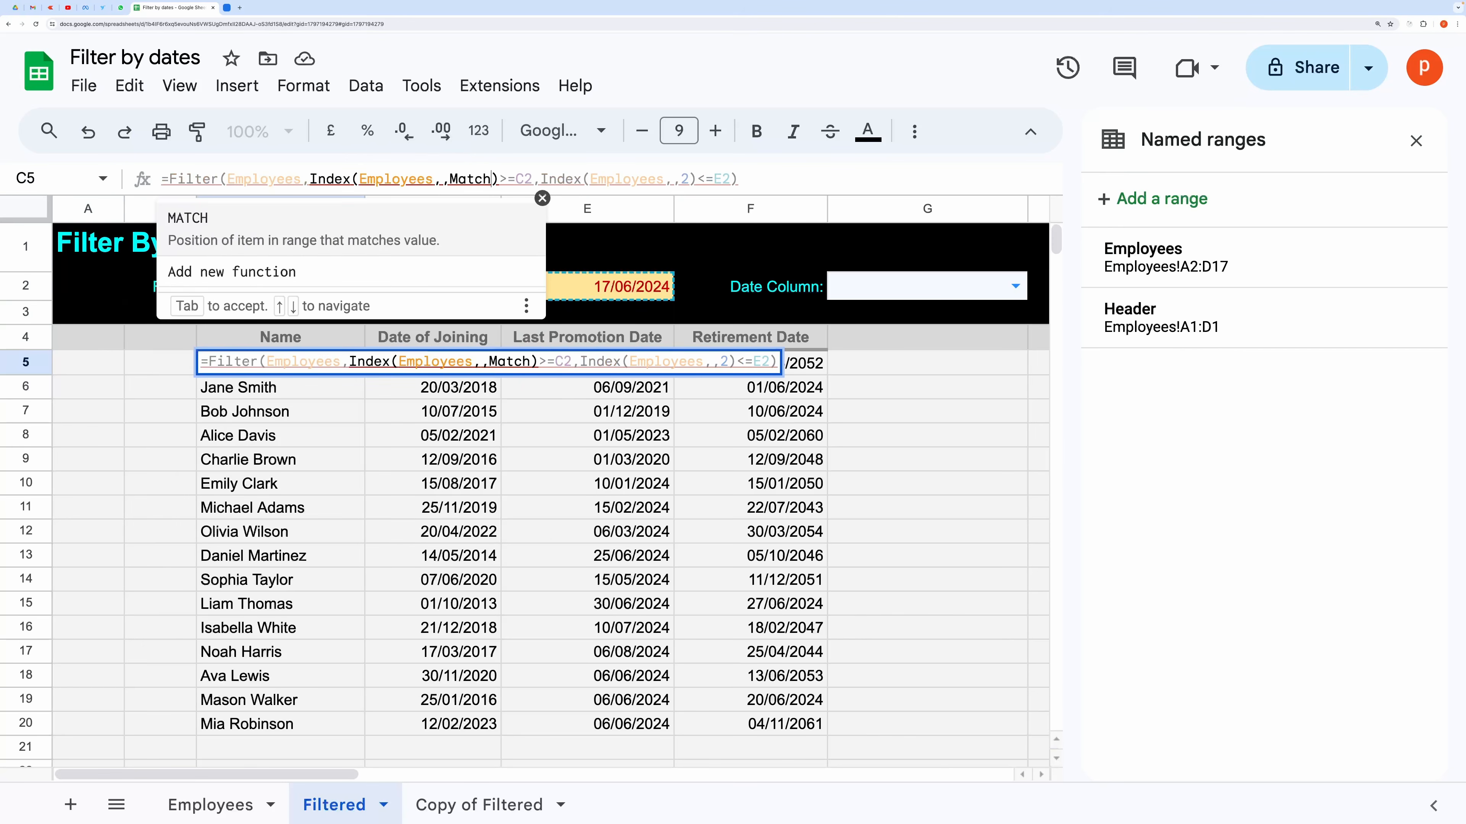
text())
key(Left)
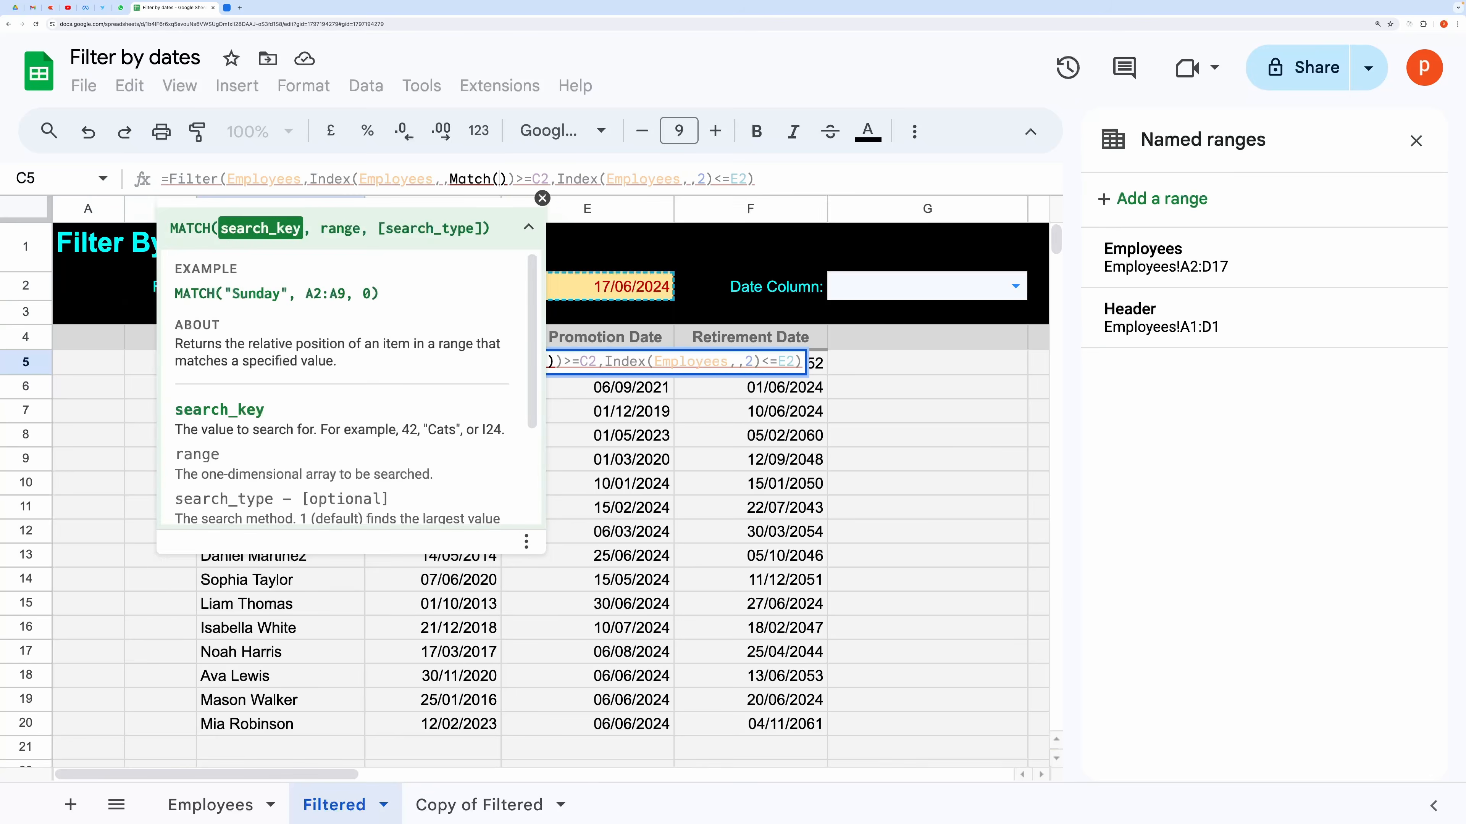
click(874, 290)
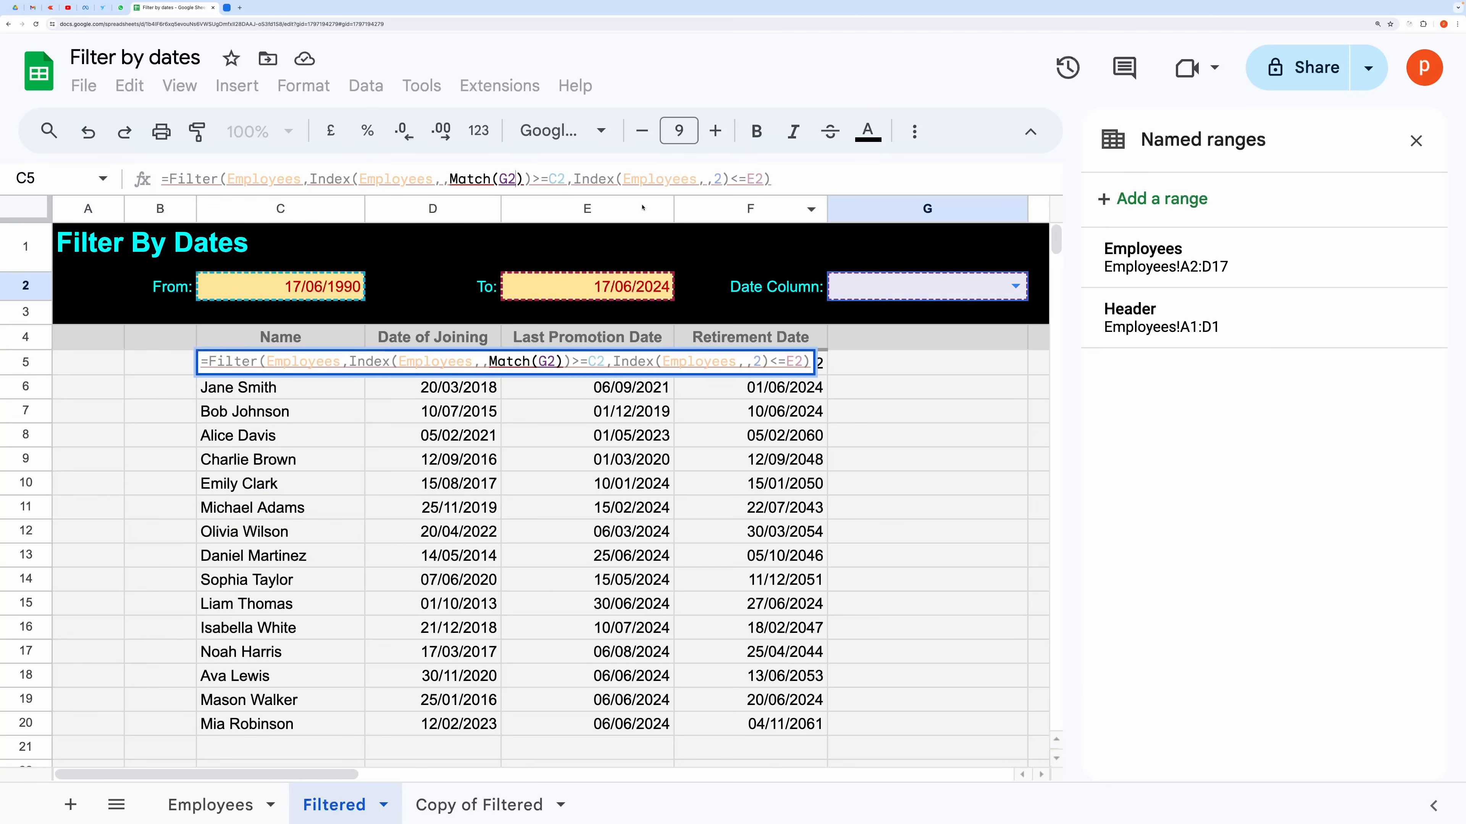
text(,Header)
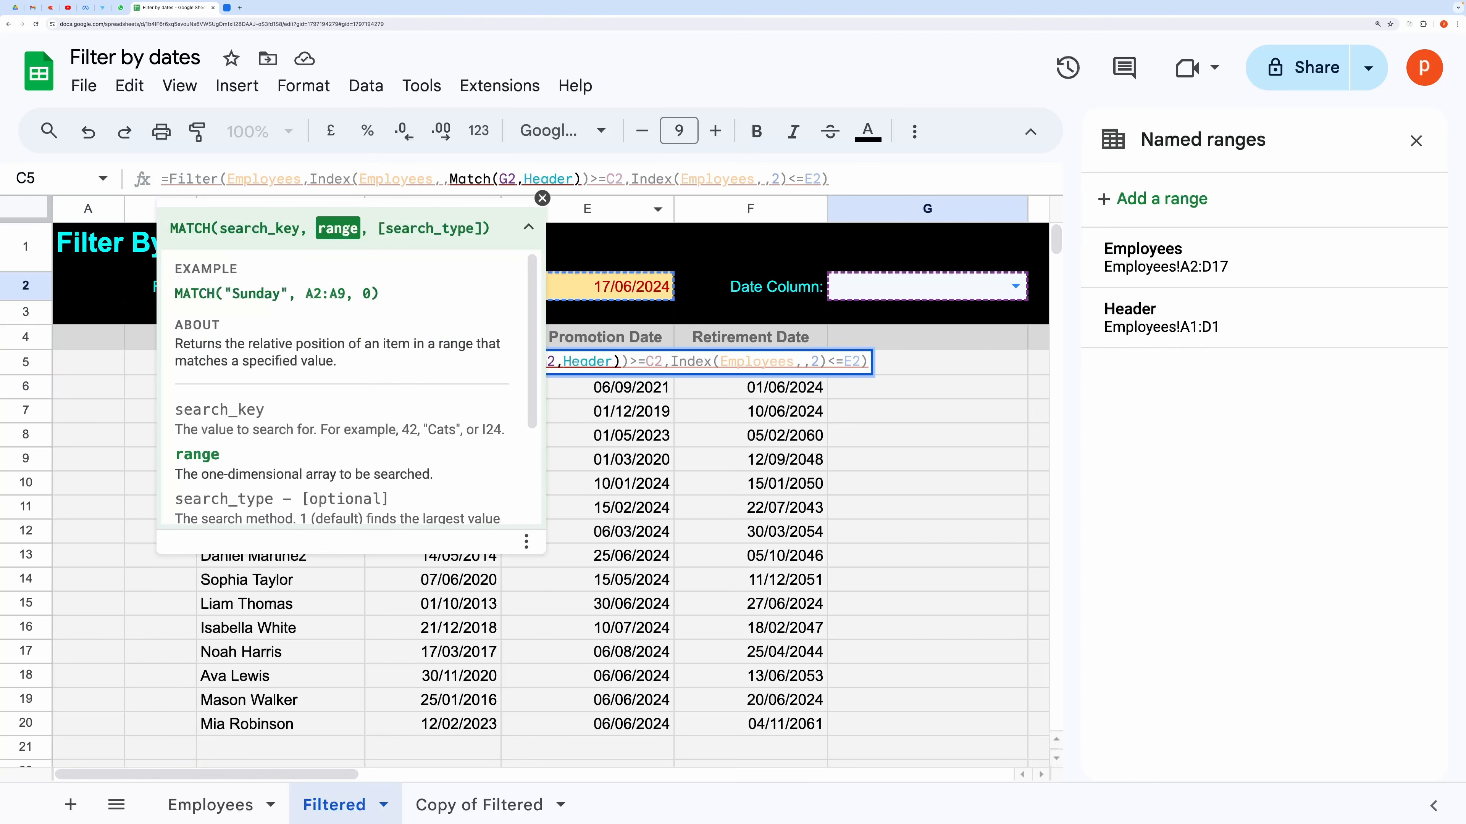
text(,0)
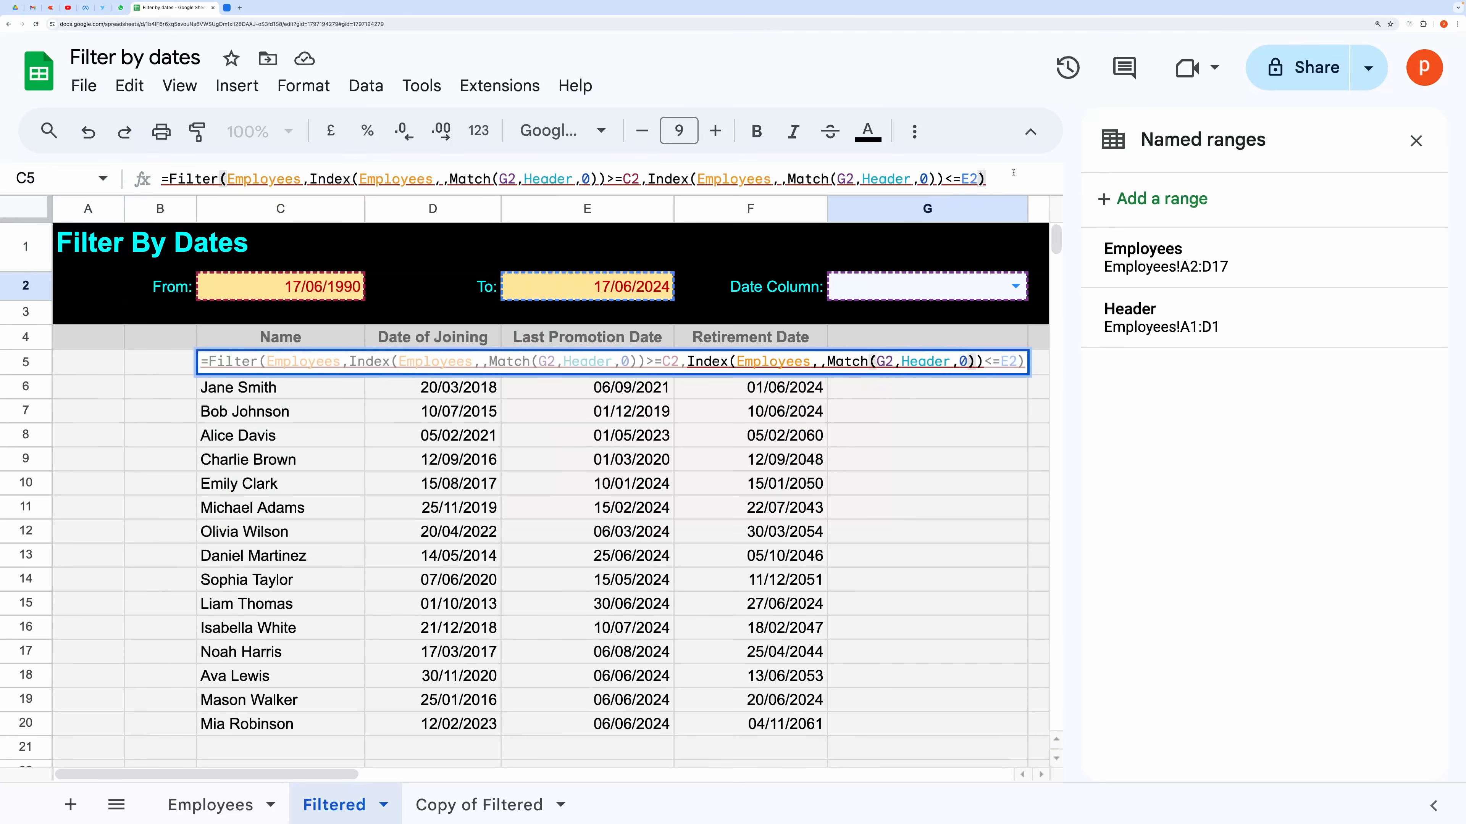
key(Return)
click(312, 370)
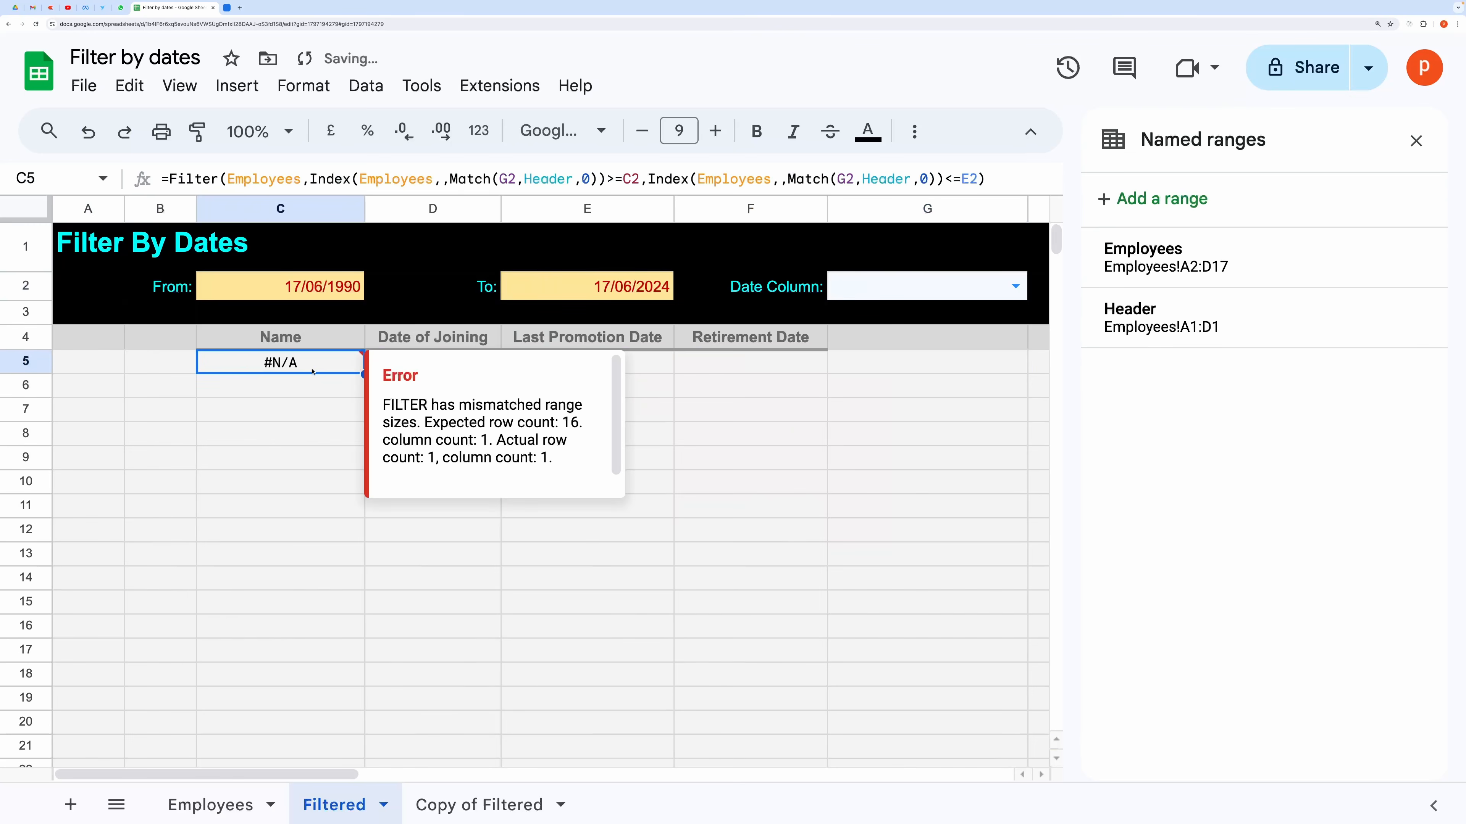
Test the filter by setting the Date Column in G2 to Last Promotion Date, Retirement Date and finally Date of Joining
click(952, 288)
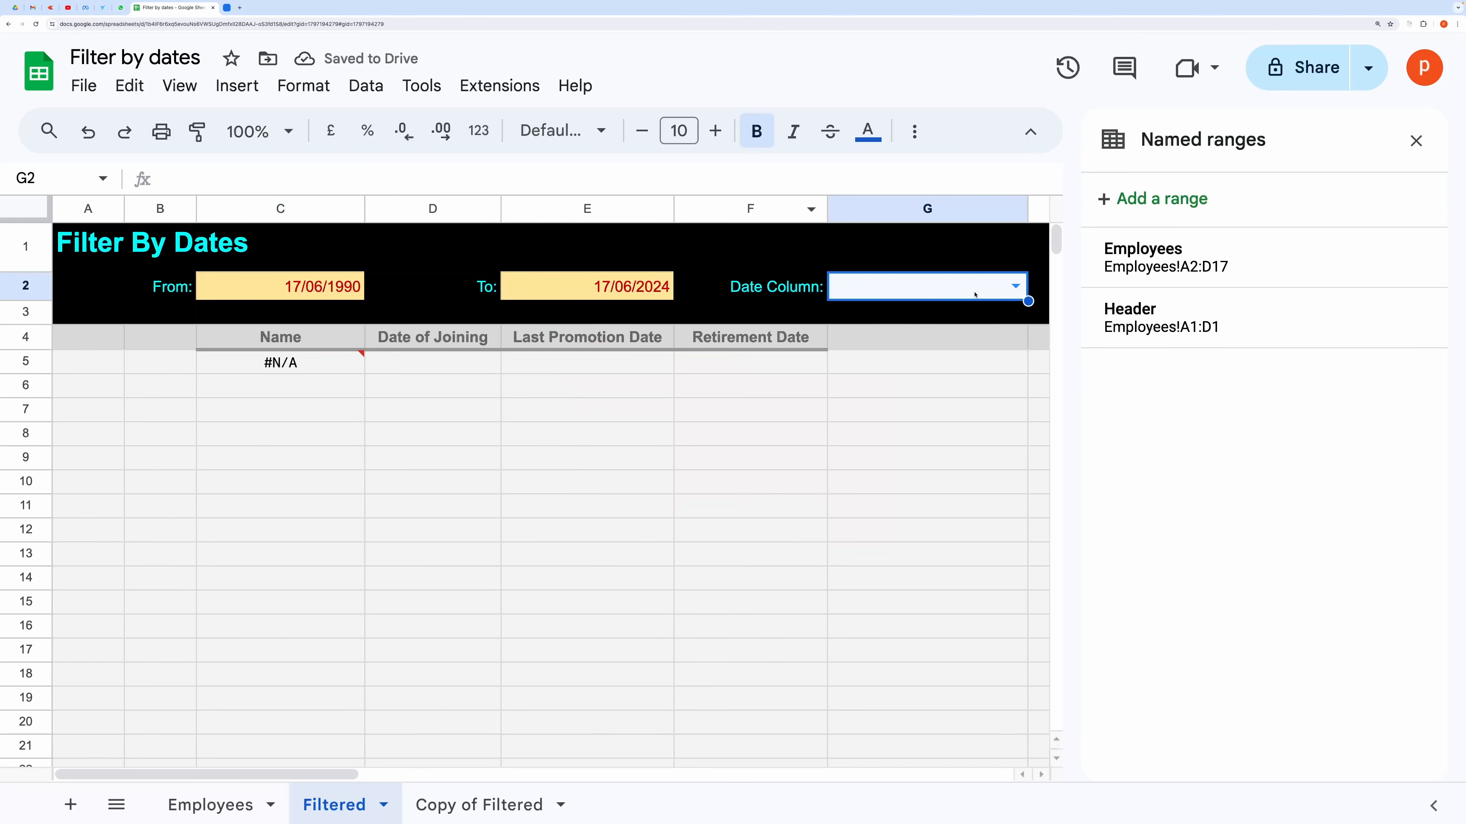
click(1015, 286)
click(922, 345)
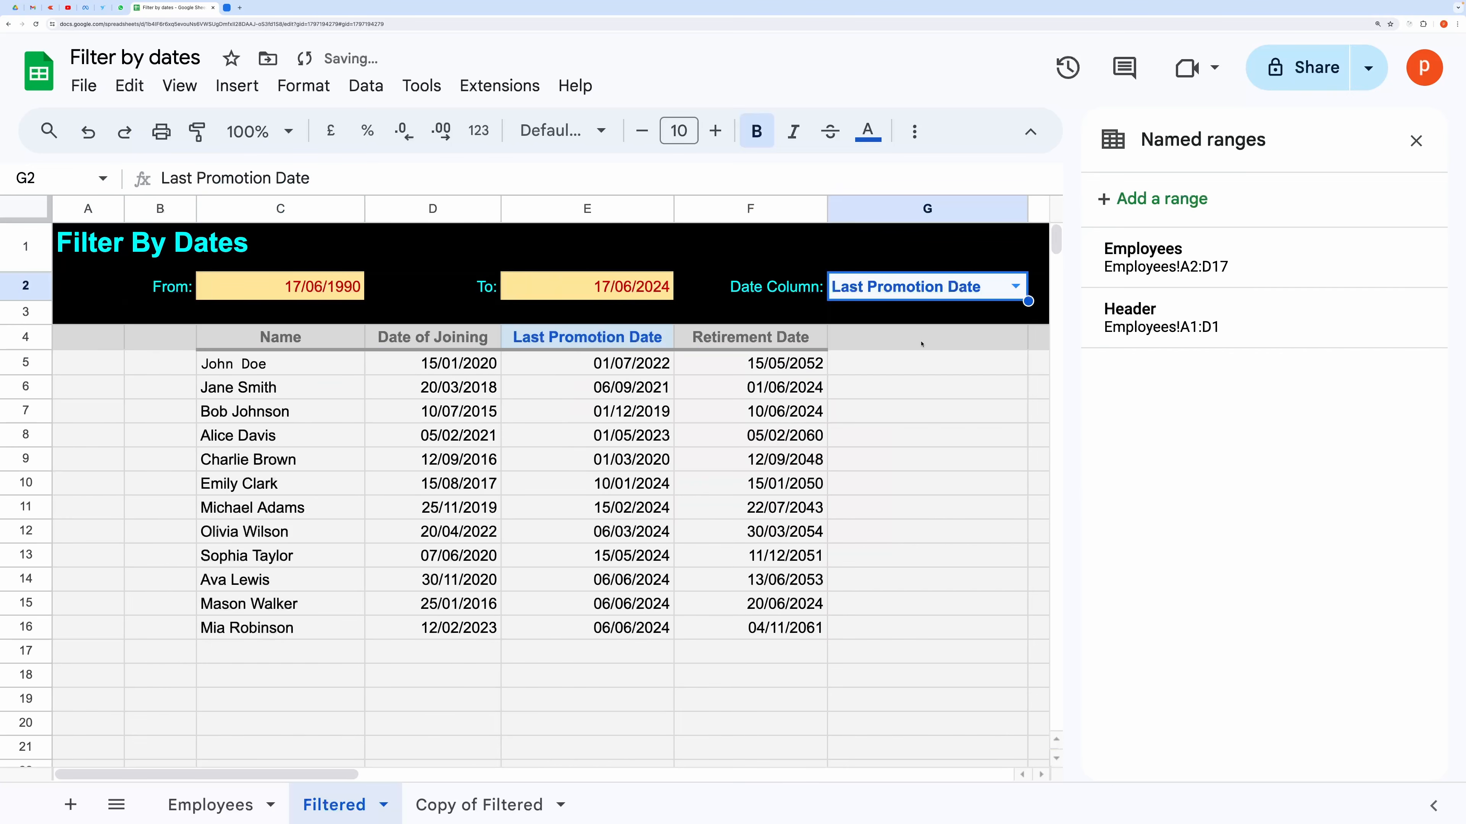
click(1015, 286)
click(900, 381)
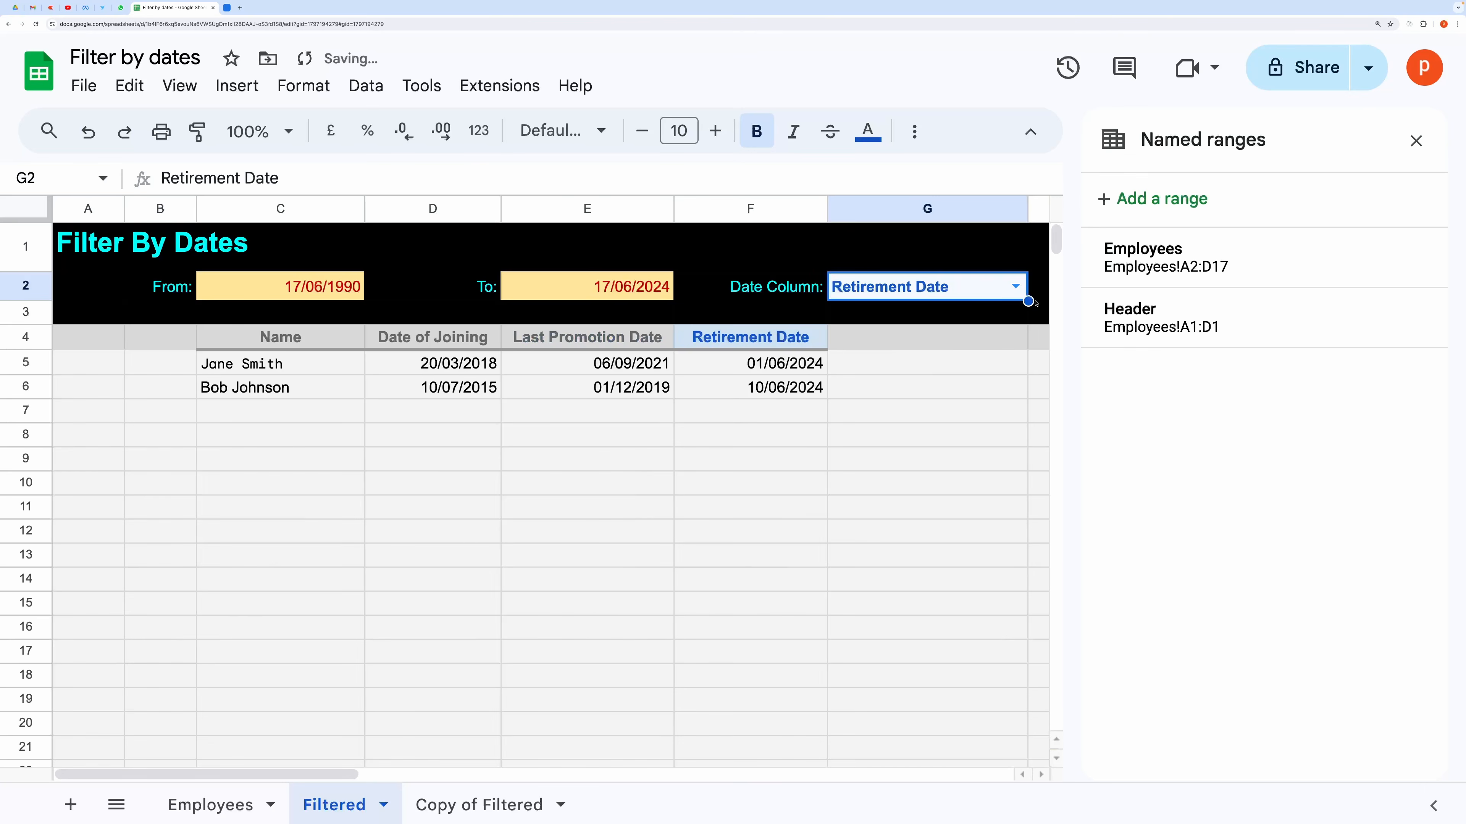
click(1015, 287)
click(927, 320)
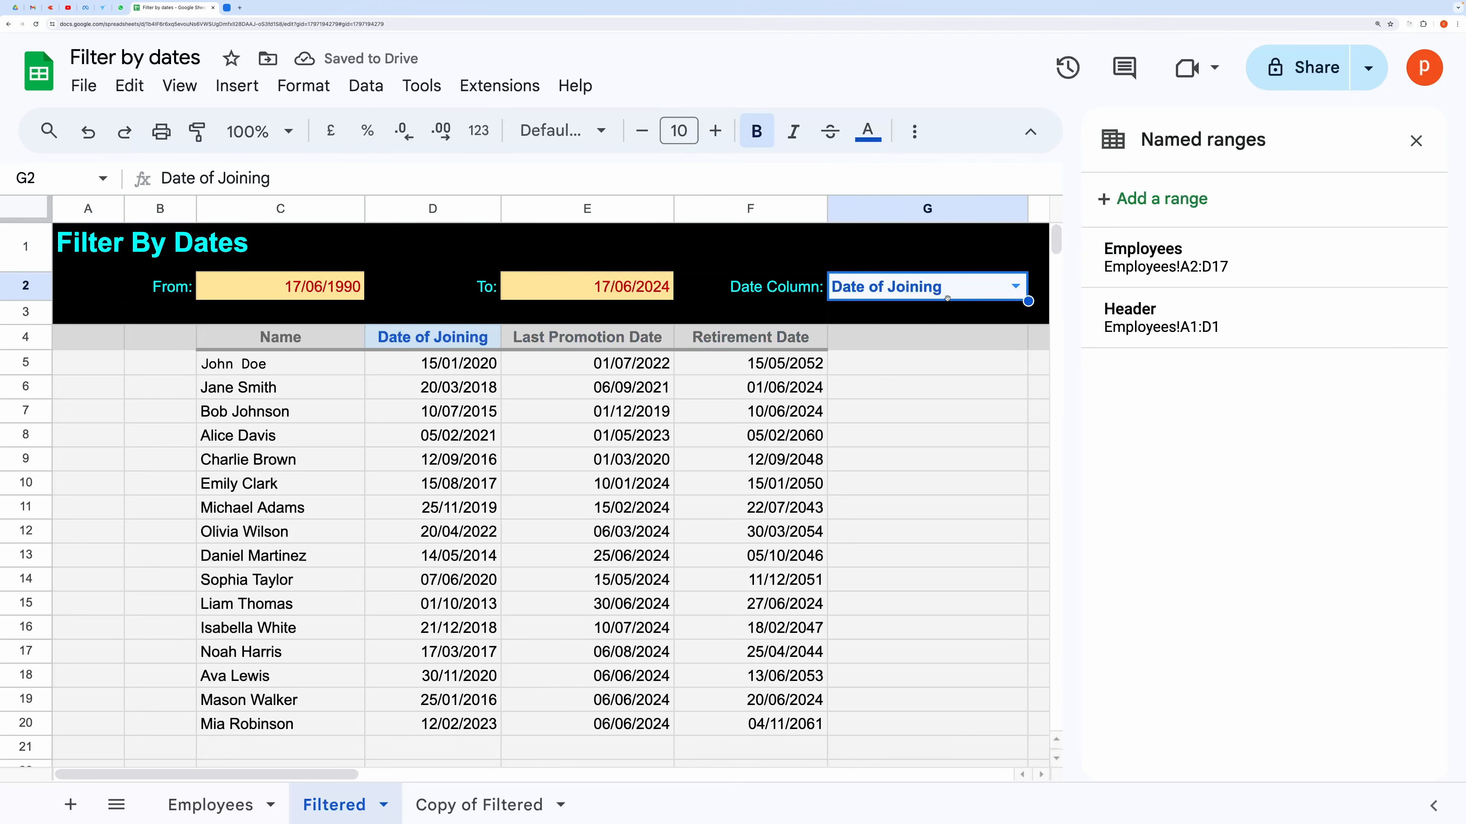
Examine the date headers B1:D1 on the Employees sheet and the data validation rule behind the Date Column dropdown in G2
click(211, 805)
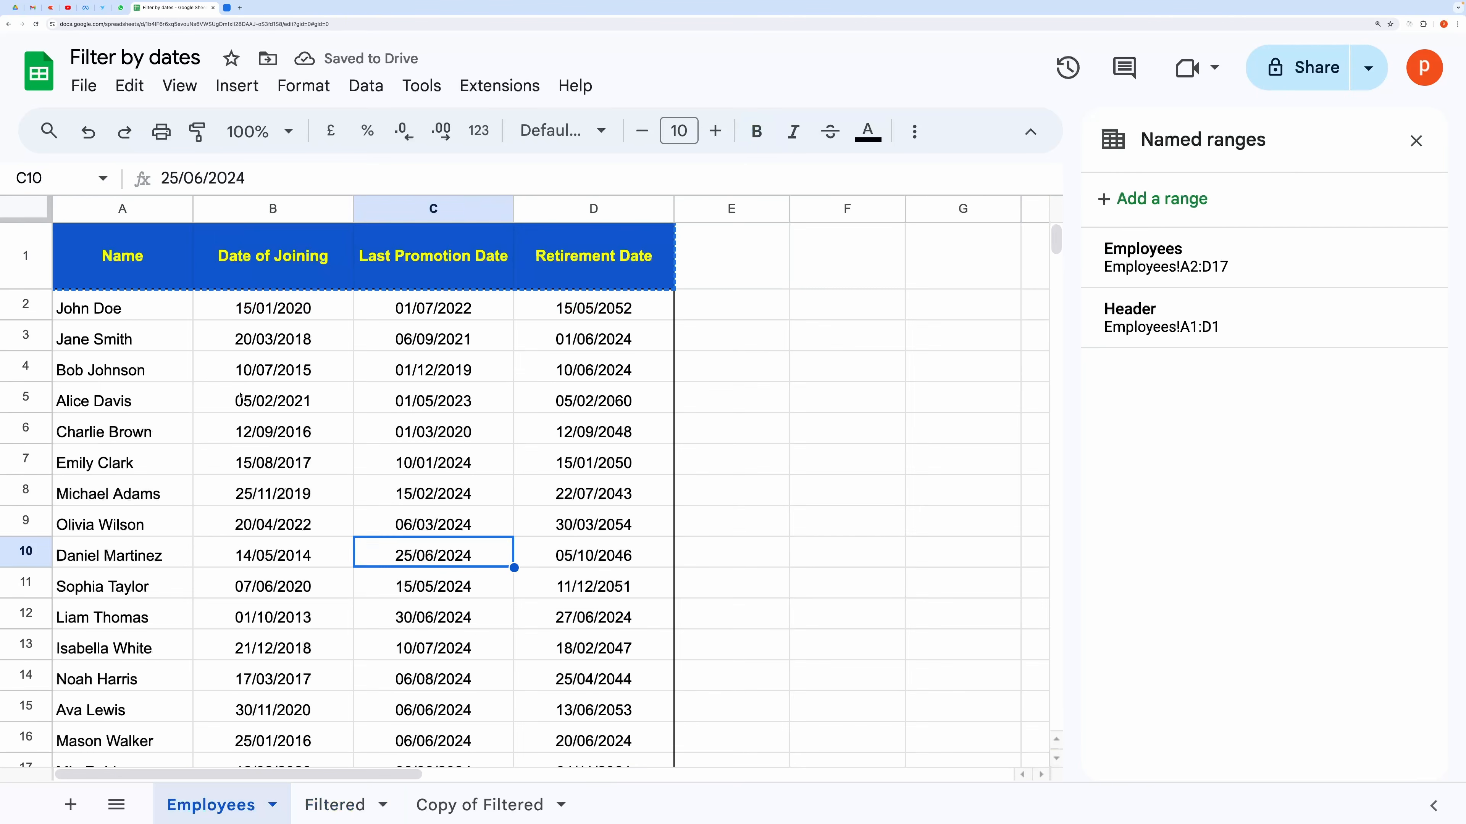
drag(271, 256, 566, 276)
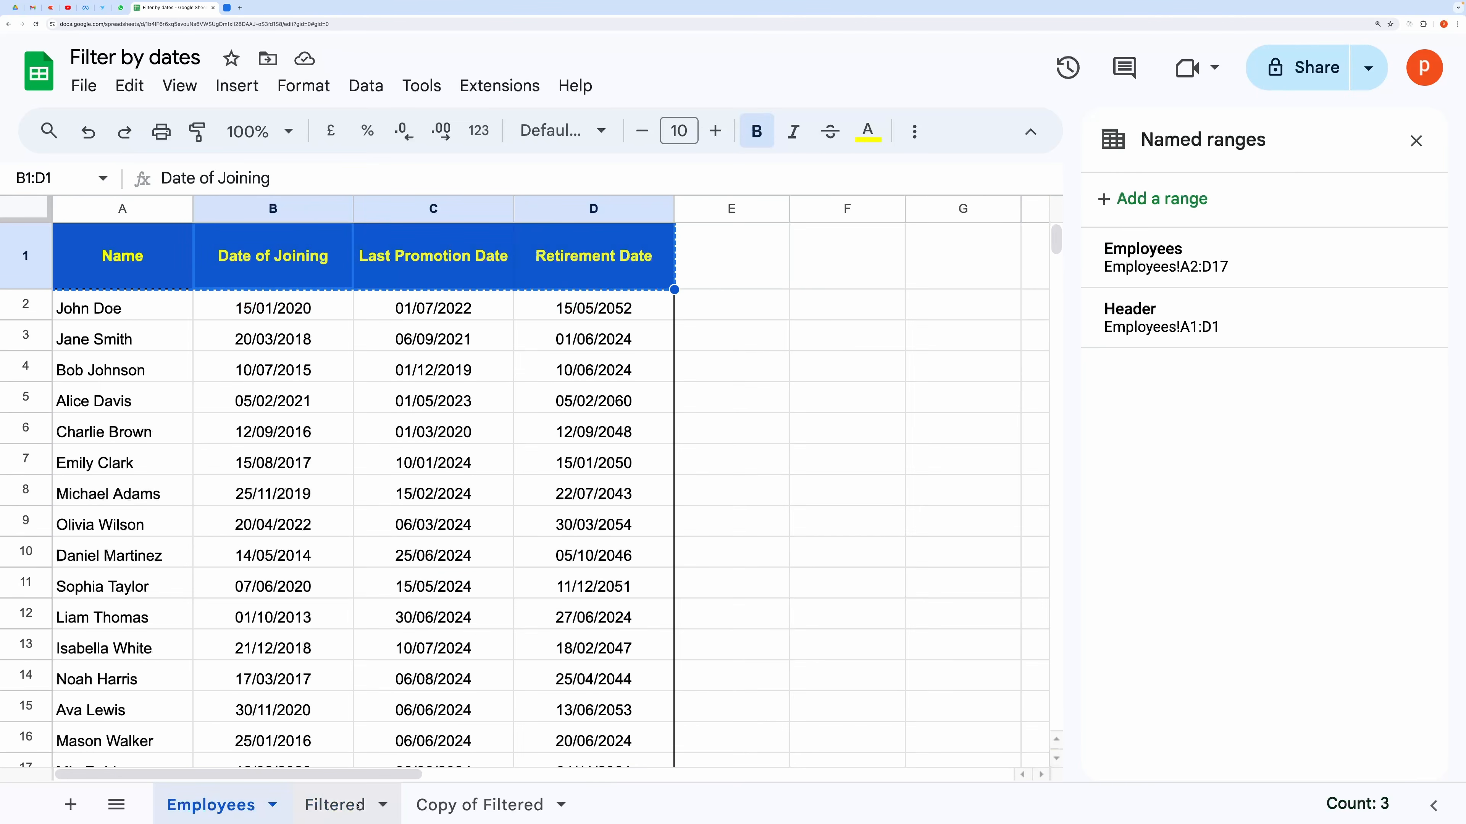
click(335, 805)
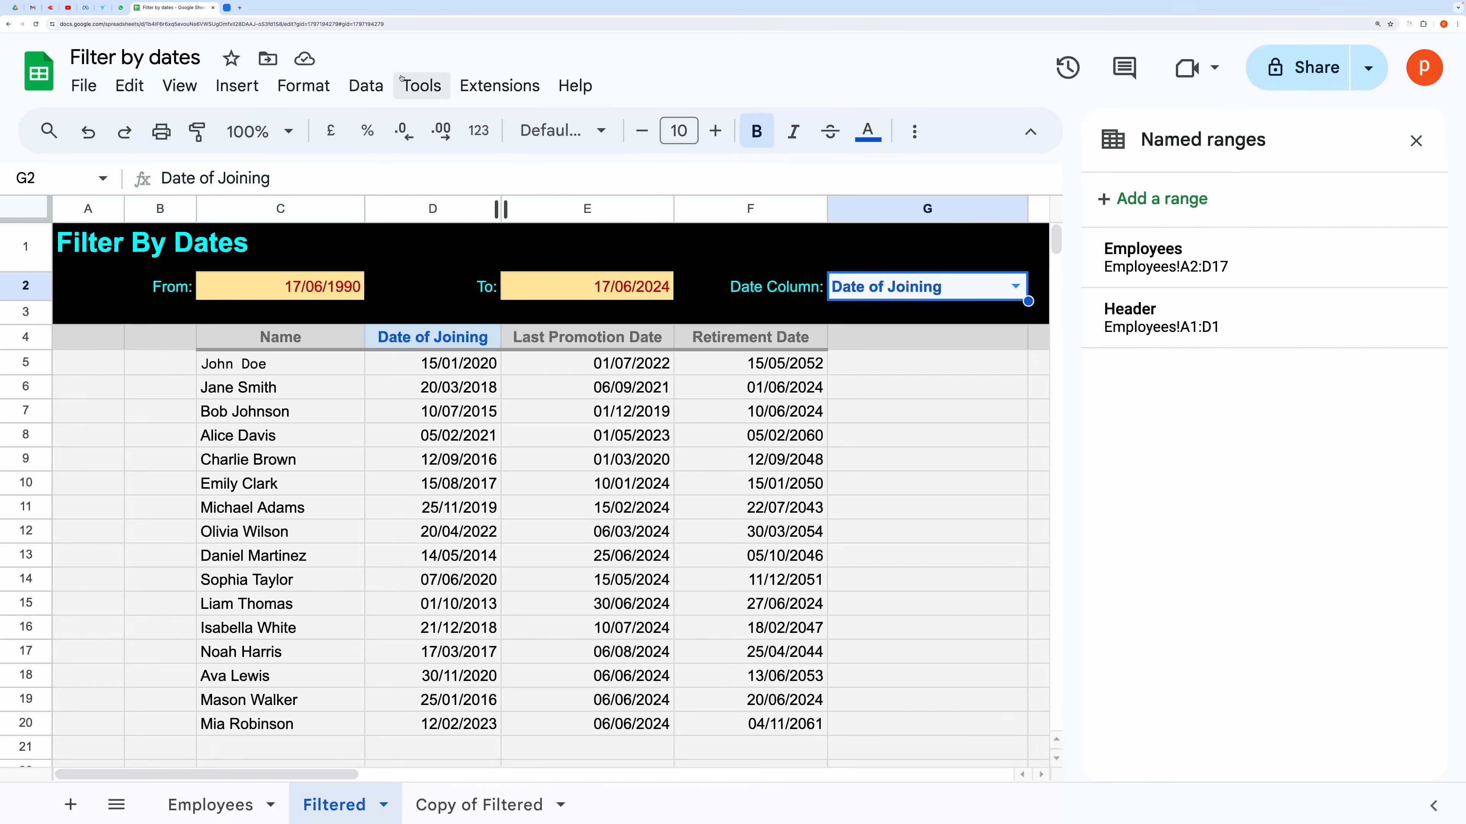
click(366, 85)
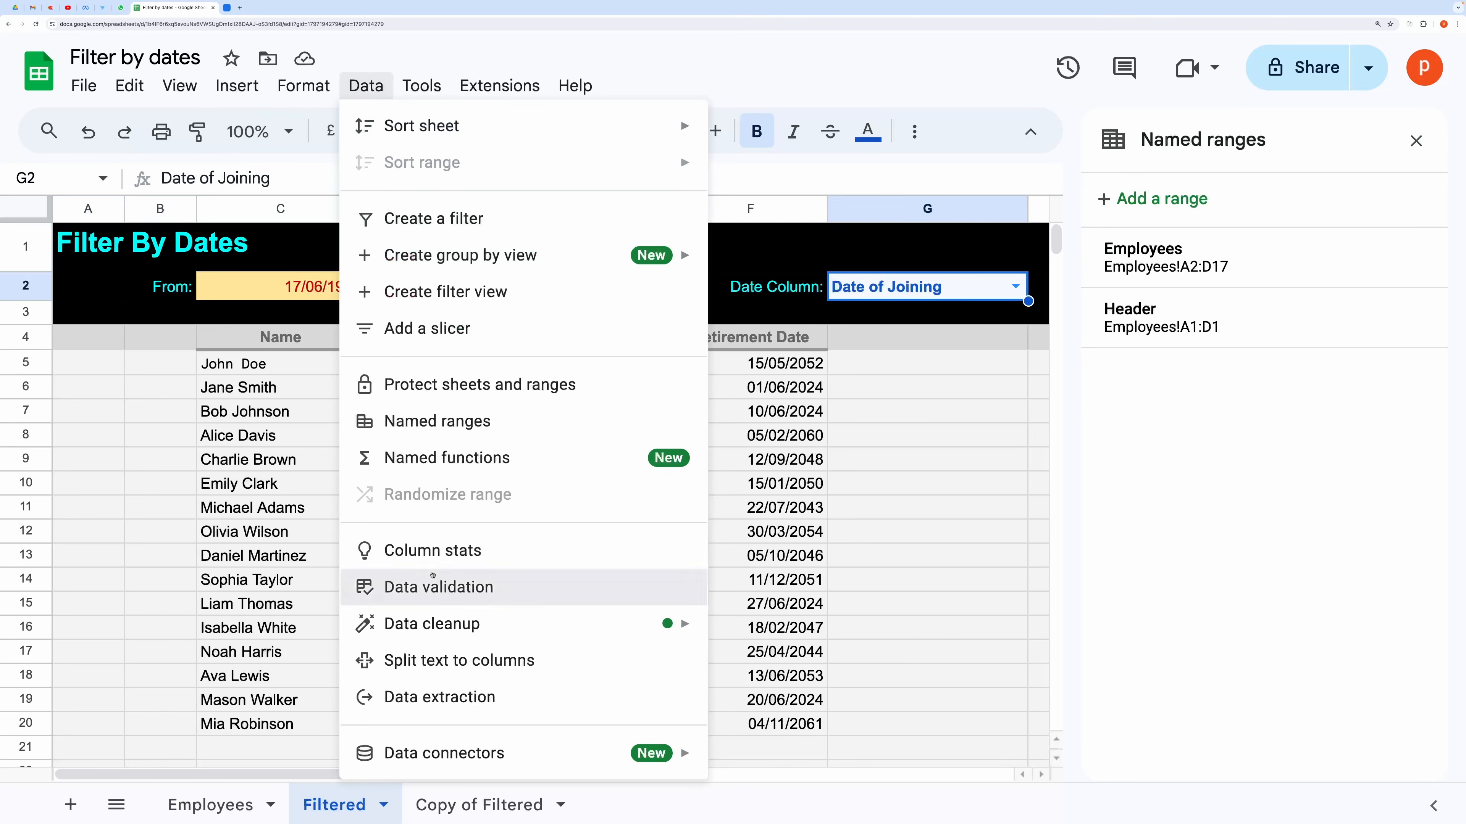
click(438, 587)
click(1179, 260)
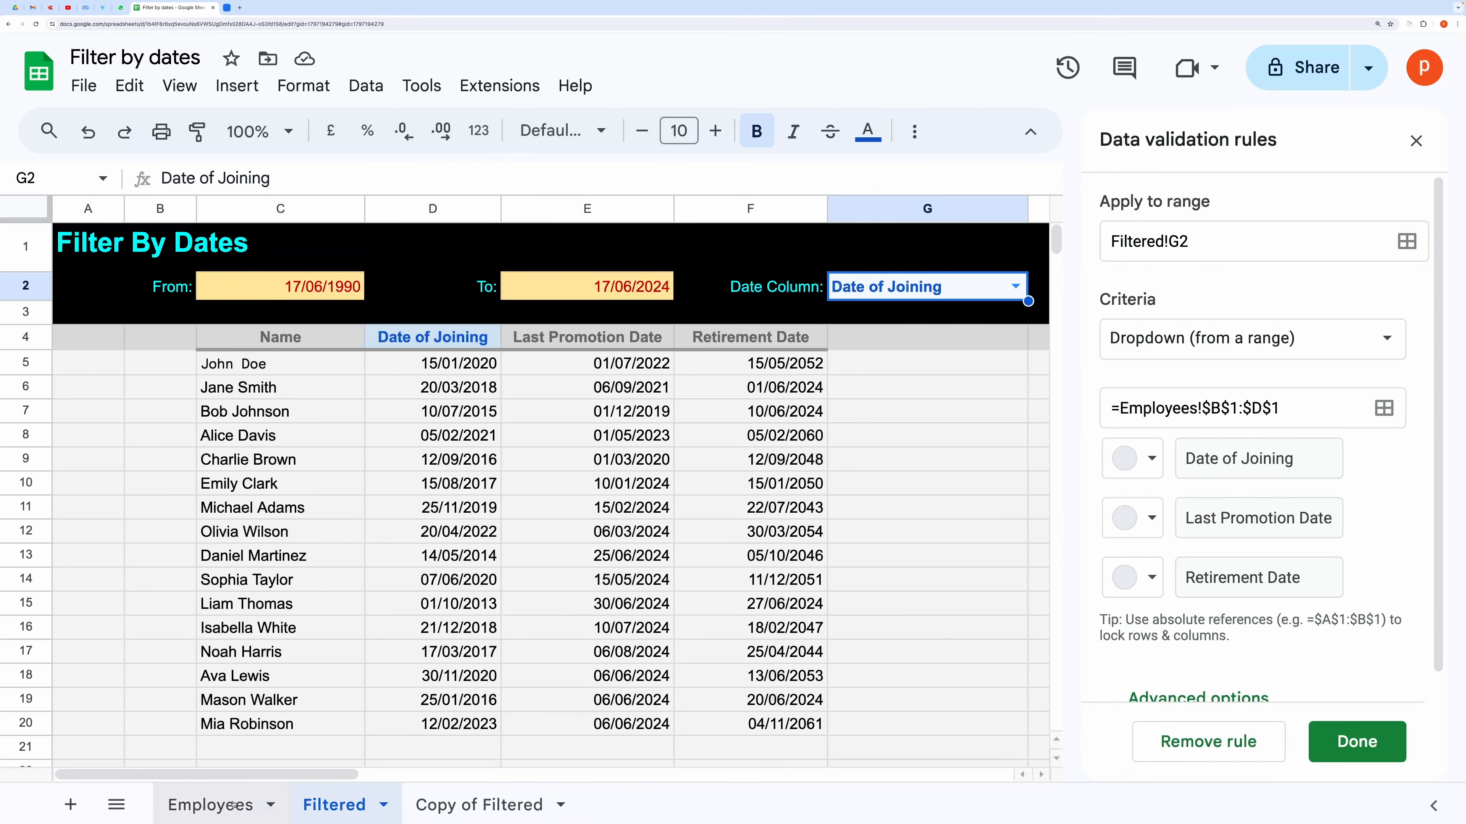
click(211, 805)
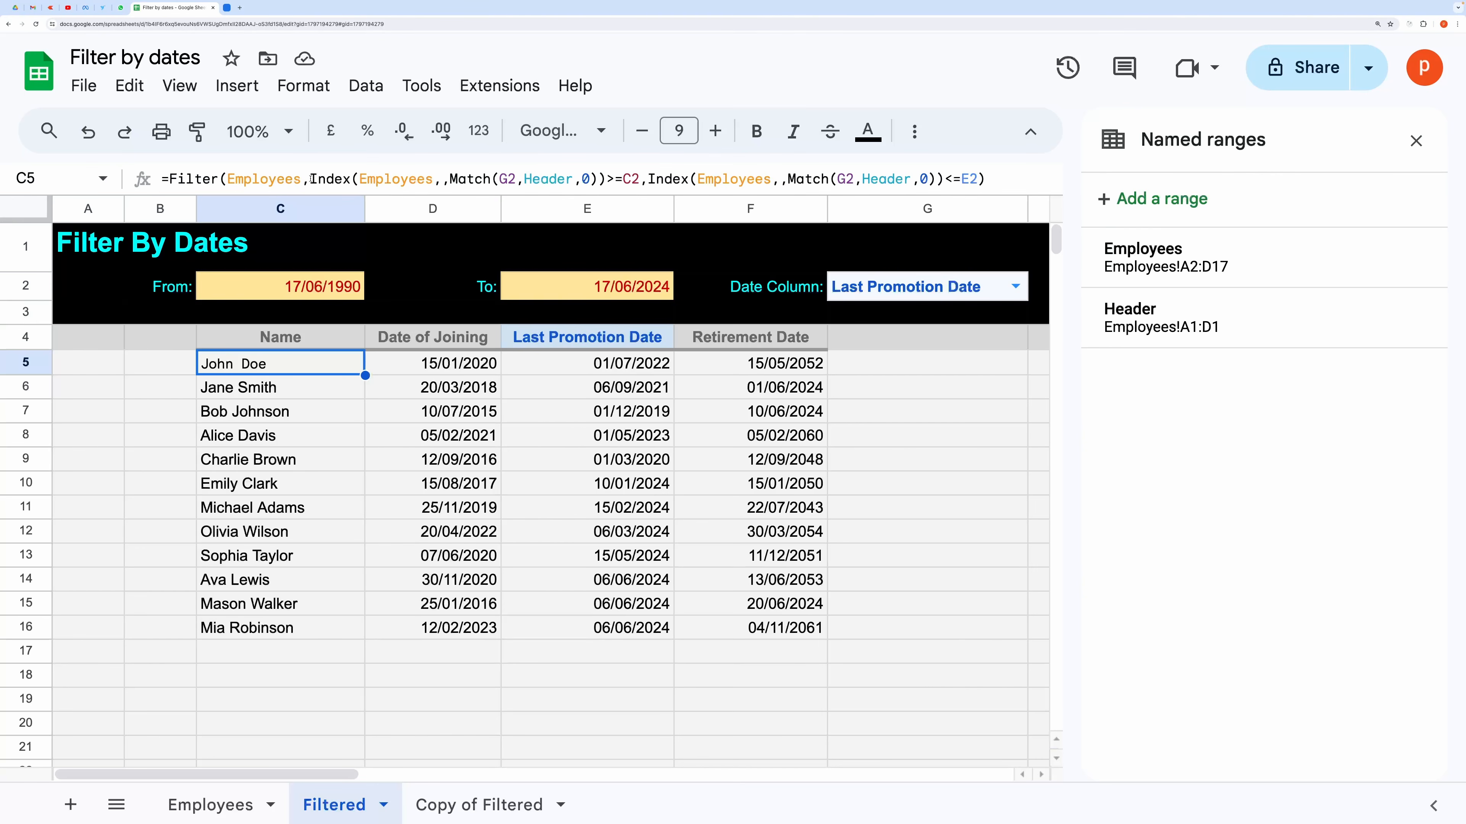
Examine the INDEX and MATCH parts of the C5 formula against the three date columns on the Employees sheet
drag(312, 179, 449, 176)
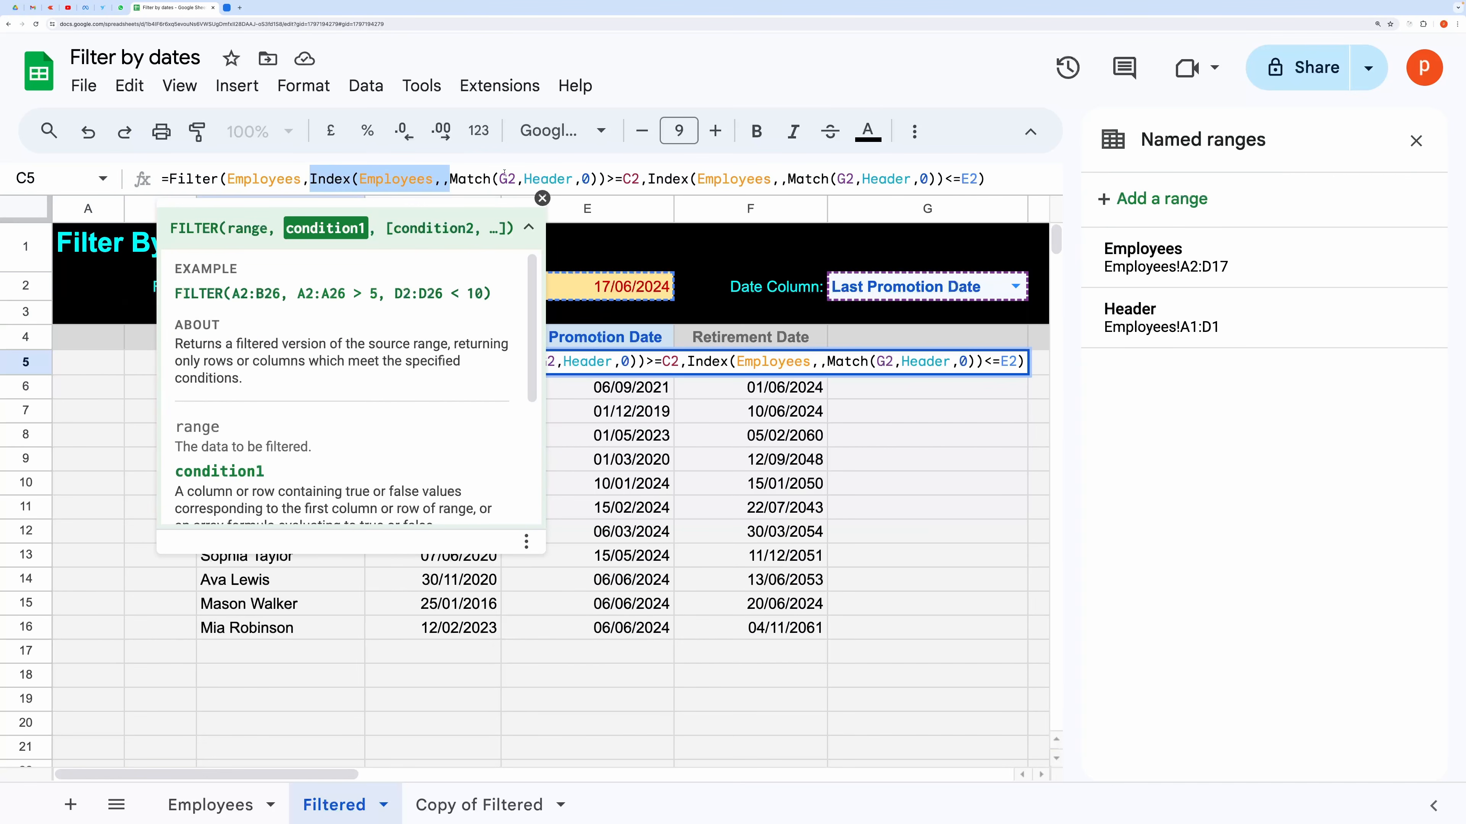
click(459, 183)
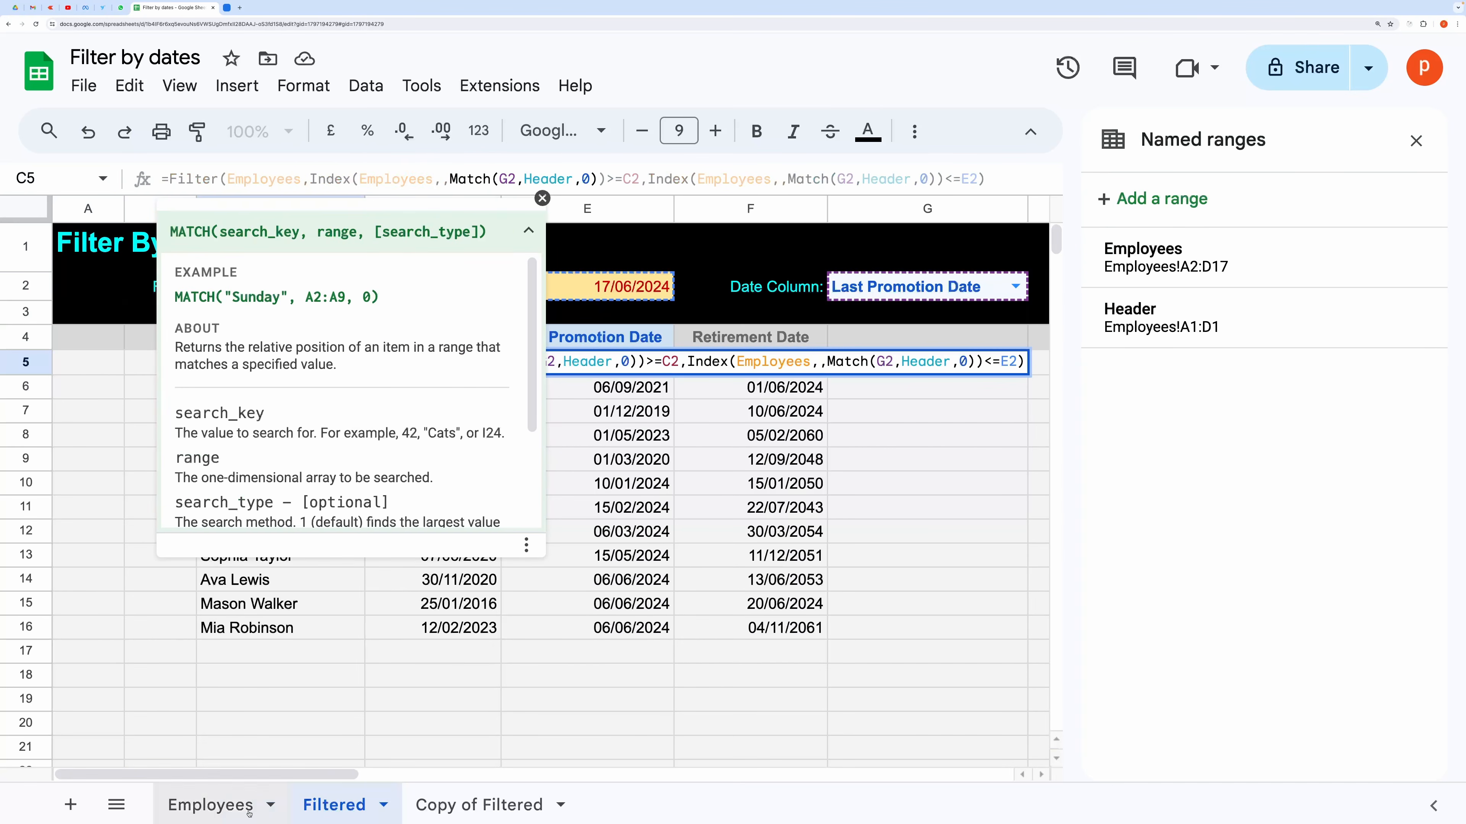
click(211, 805)
click(280, 215)
click(433, 209)
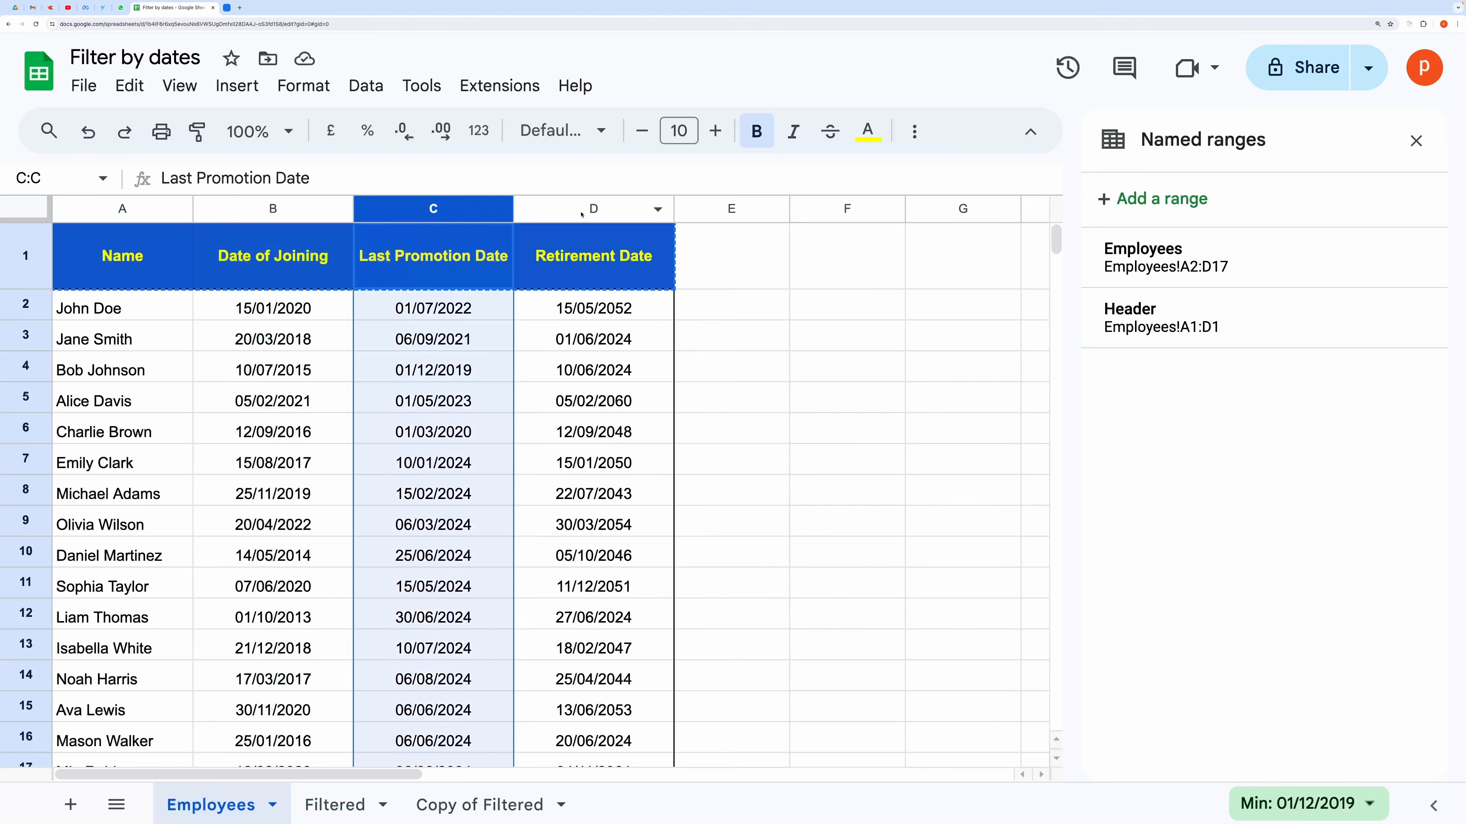
click(593, 209)
right_click(329, 209)
click(307, 207)
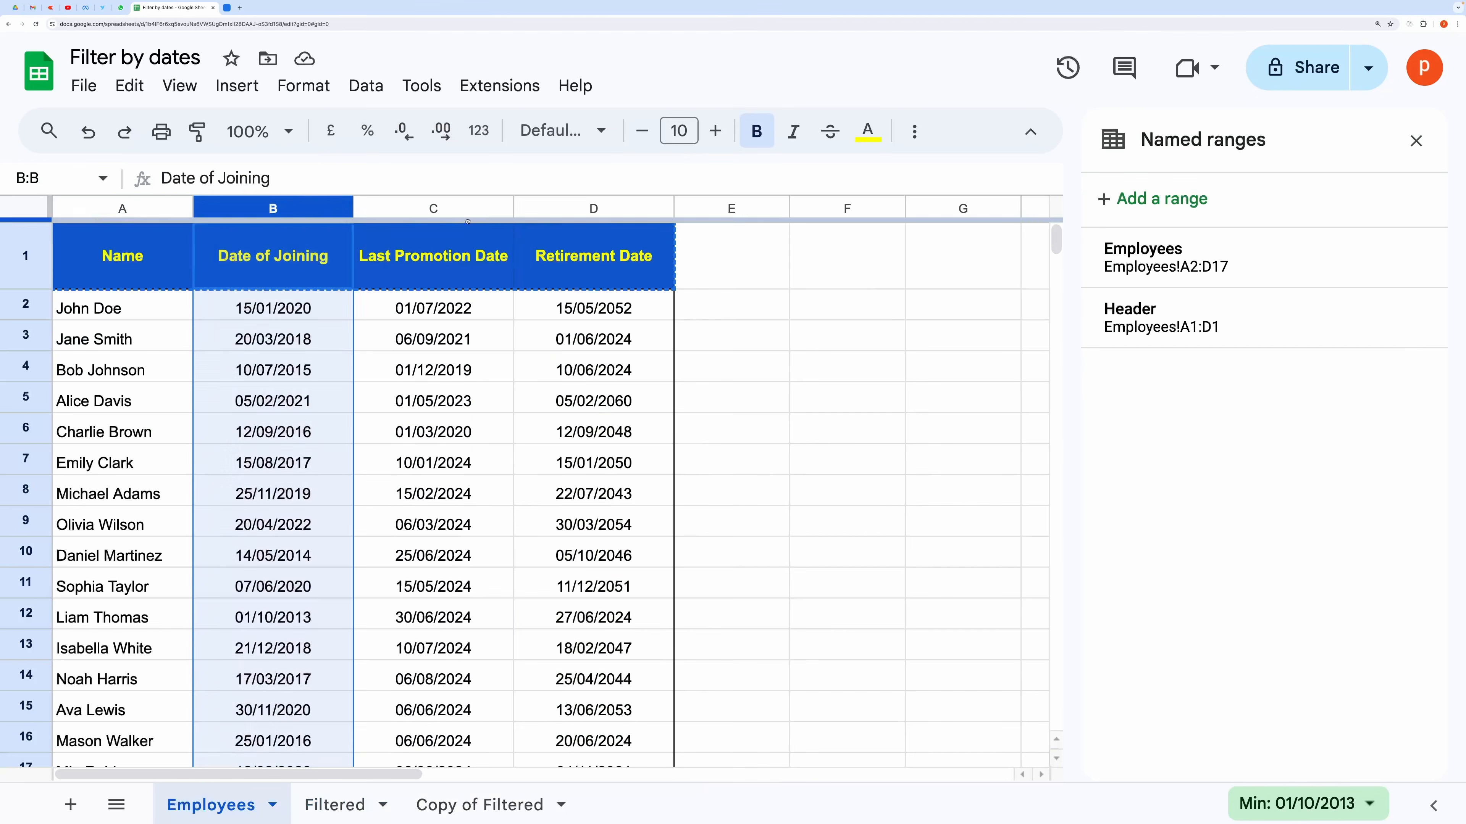
Compare the Last Promotion Date column on the Employees sheet with the first Match(G2,Header,0) in the Filtered sheet's C5 formula
click(569, 208)
click(447, 226)
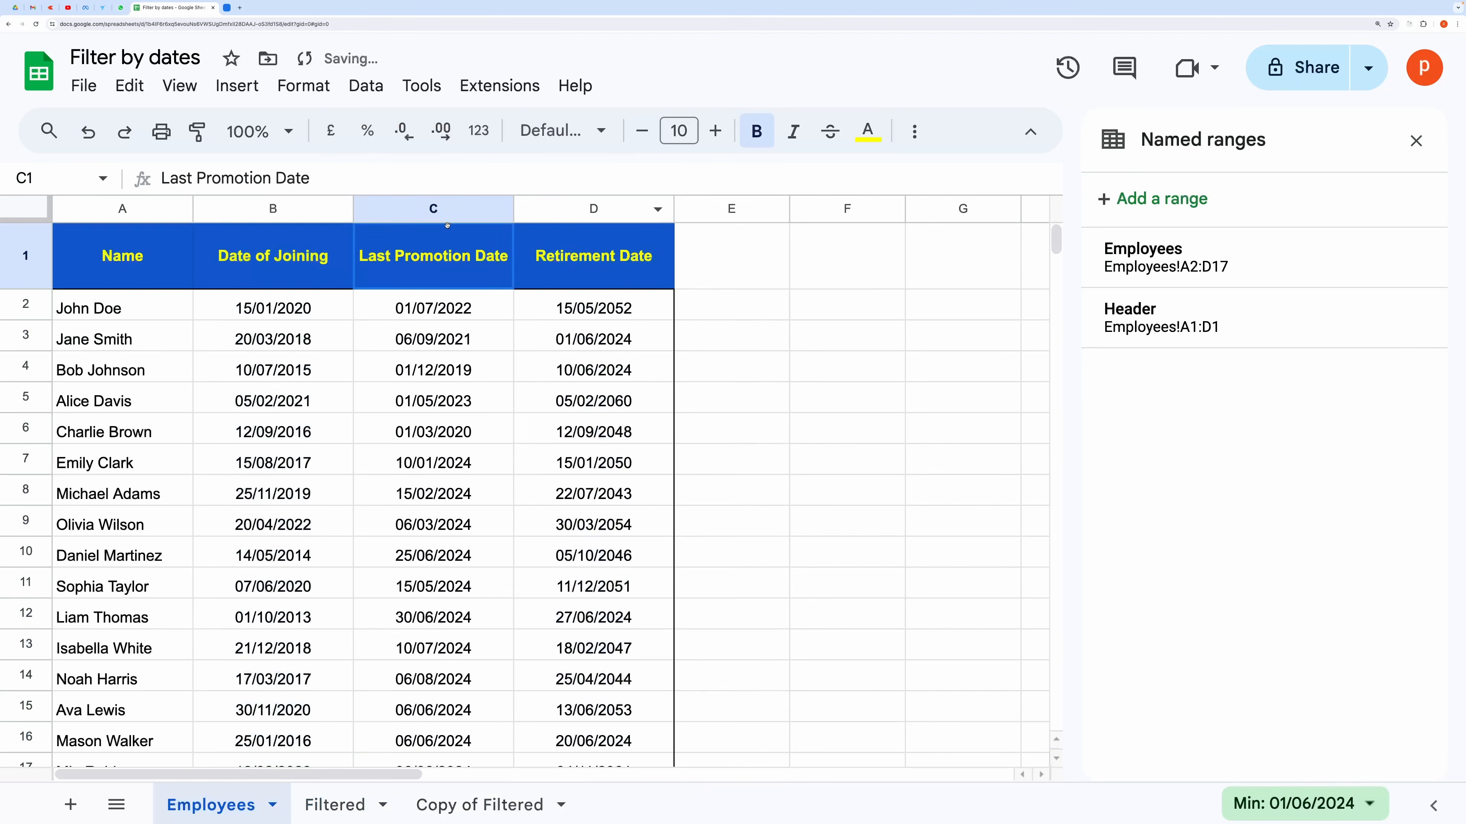
click(333, 805)
drag(450, 180, 597, 177)
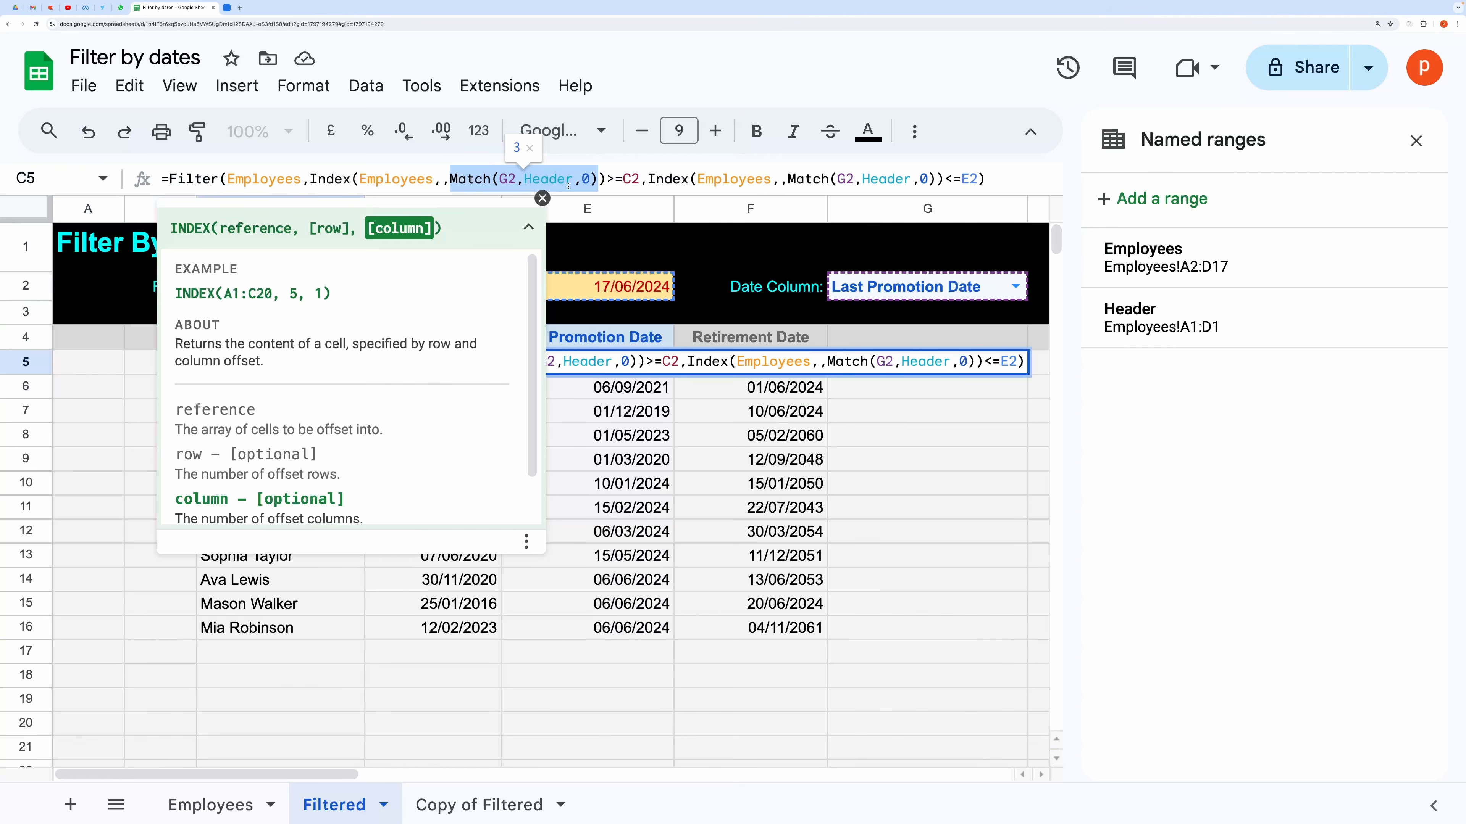
click(844, 483)
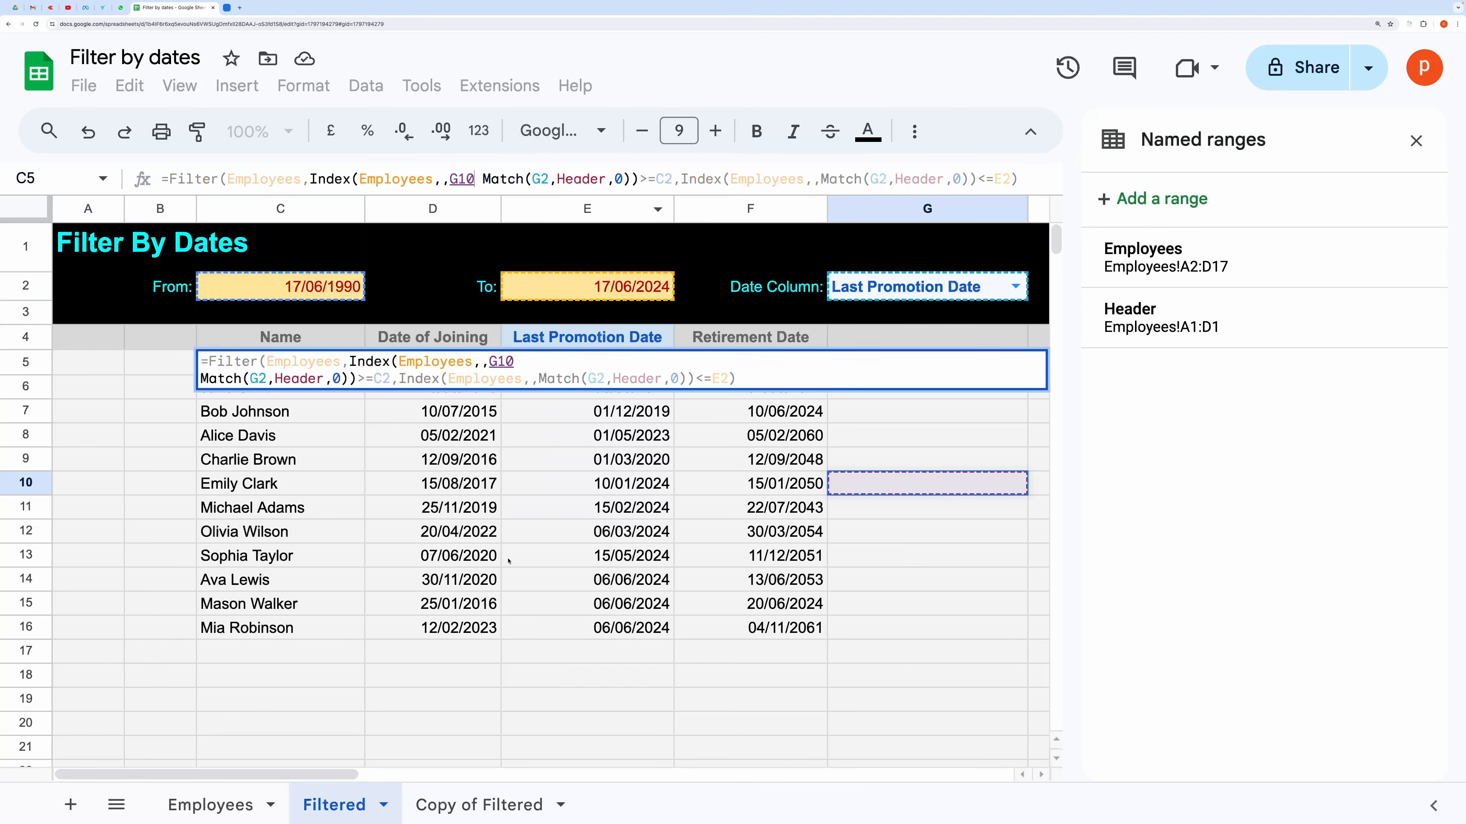
key(Escape)
Close the named ranges list and select cell C9 in the filtered results
click(445, 648)
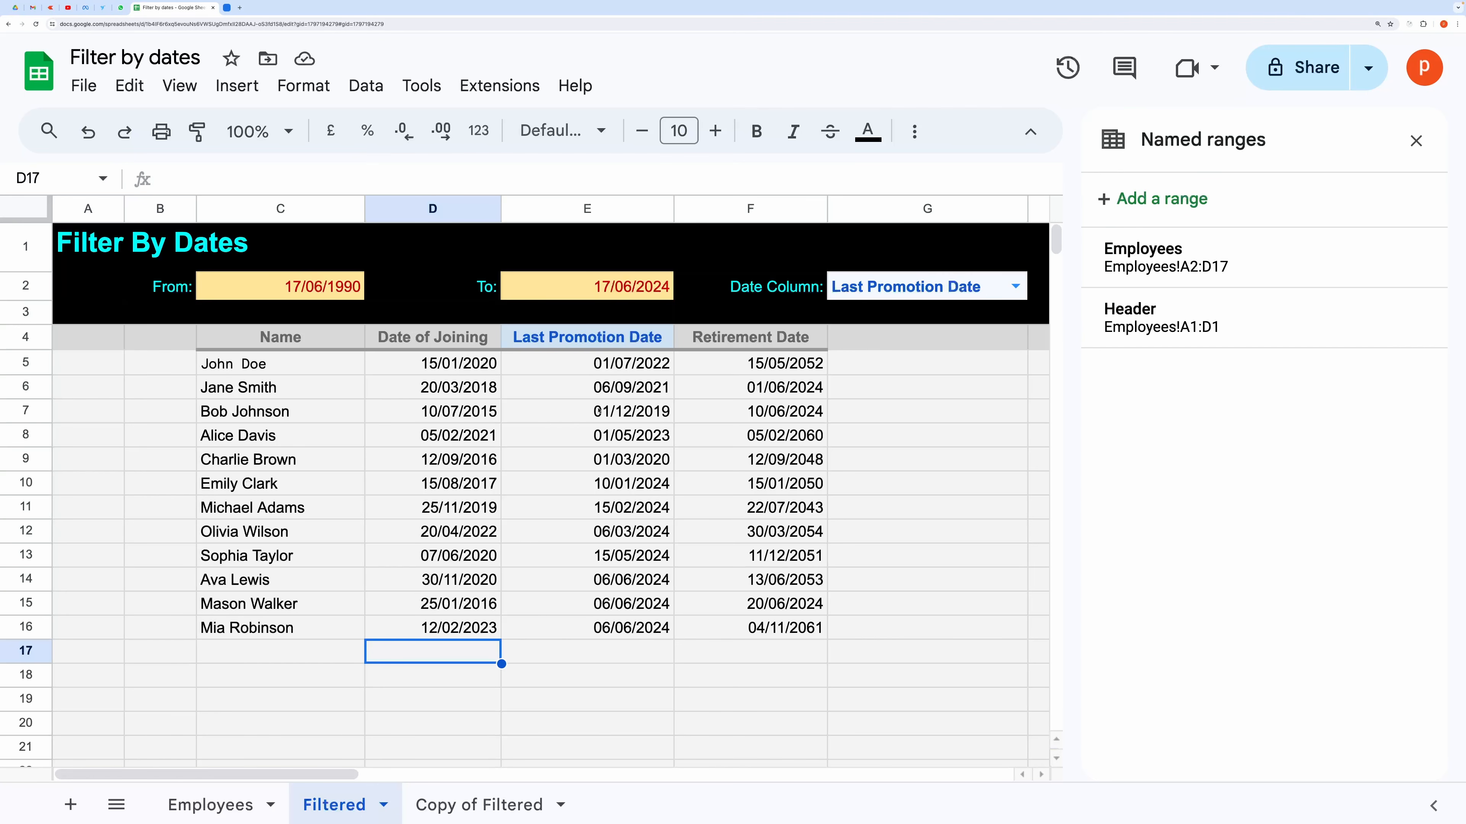
click(1415, 140)
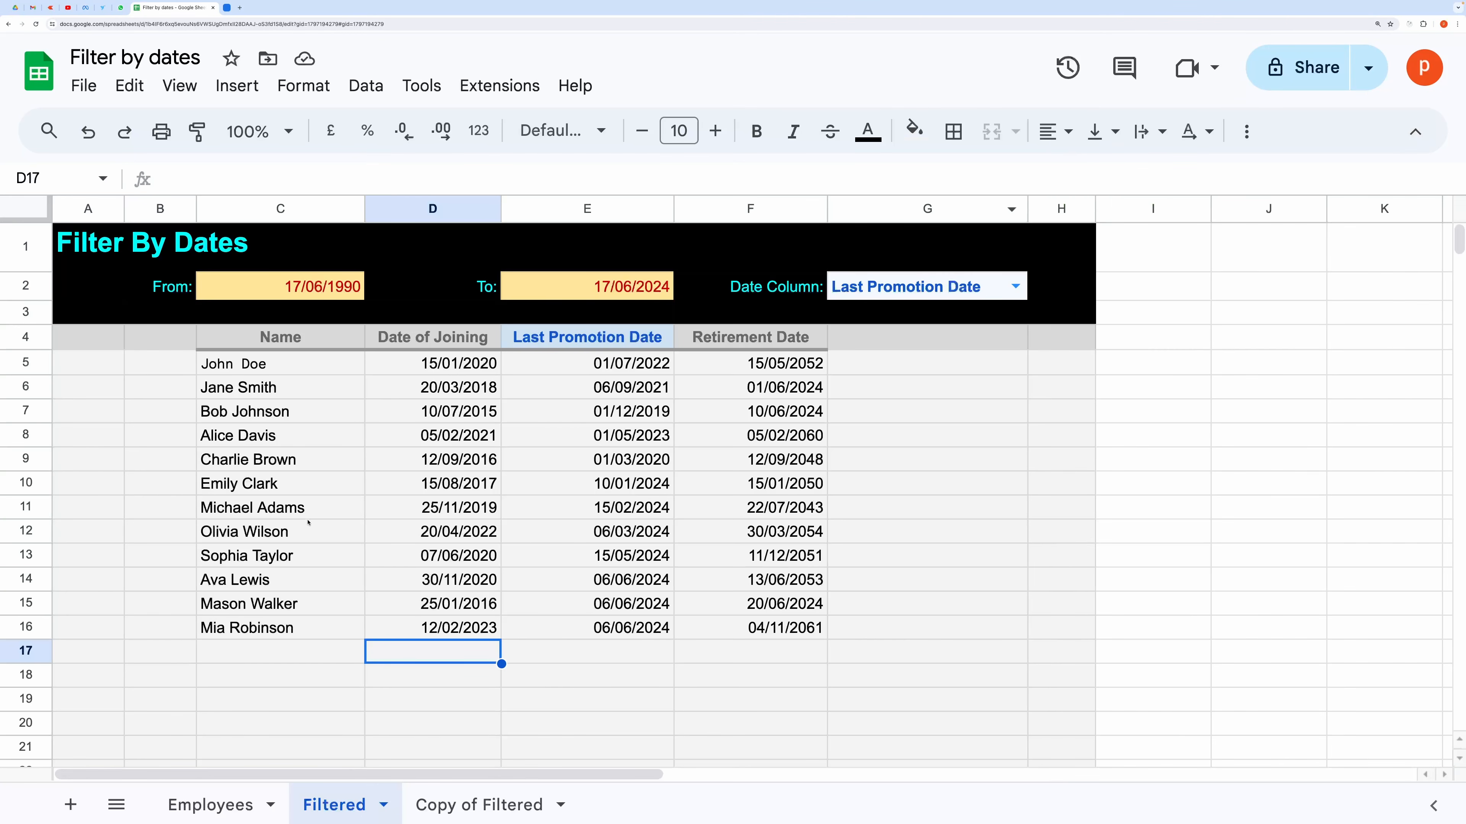
click(344, 467)
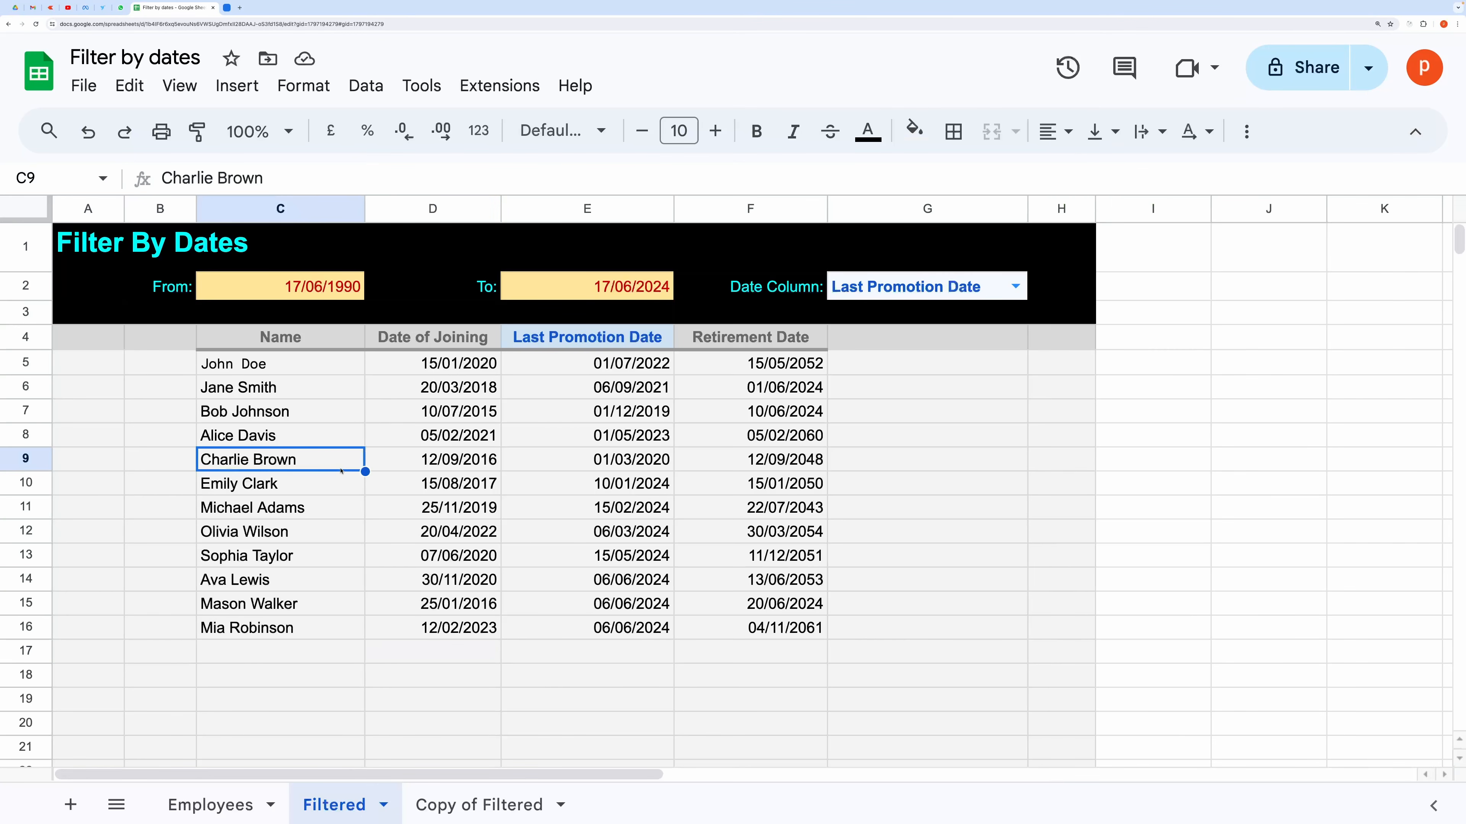